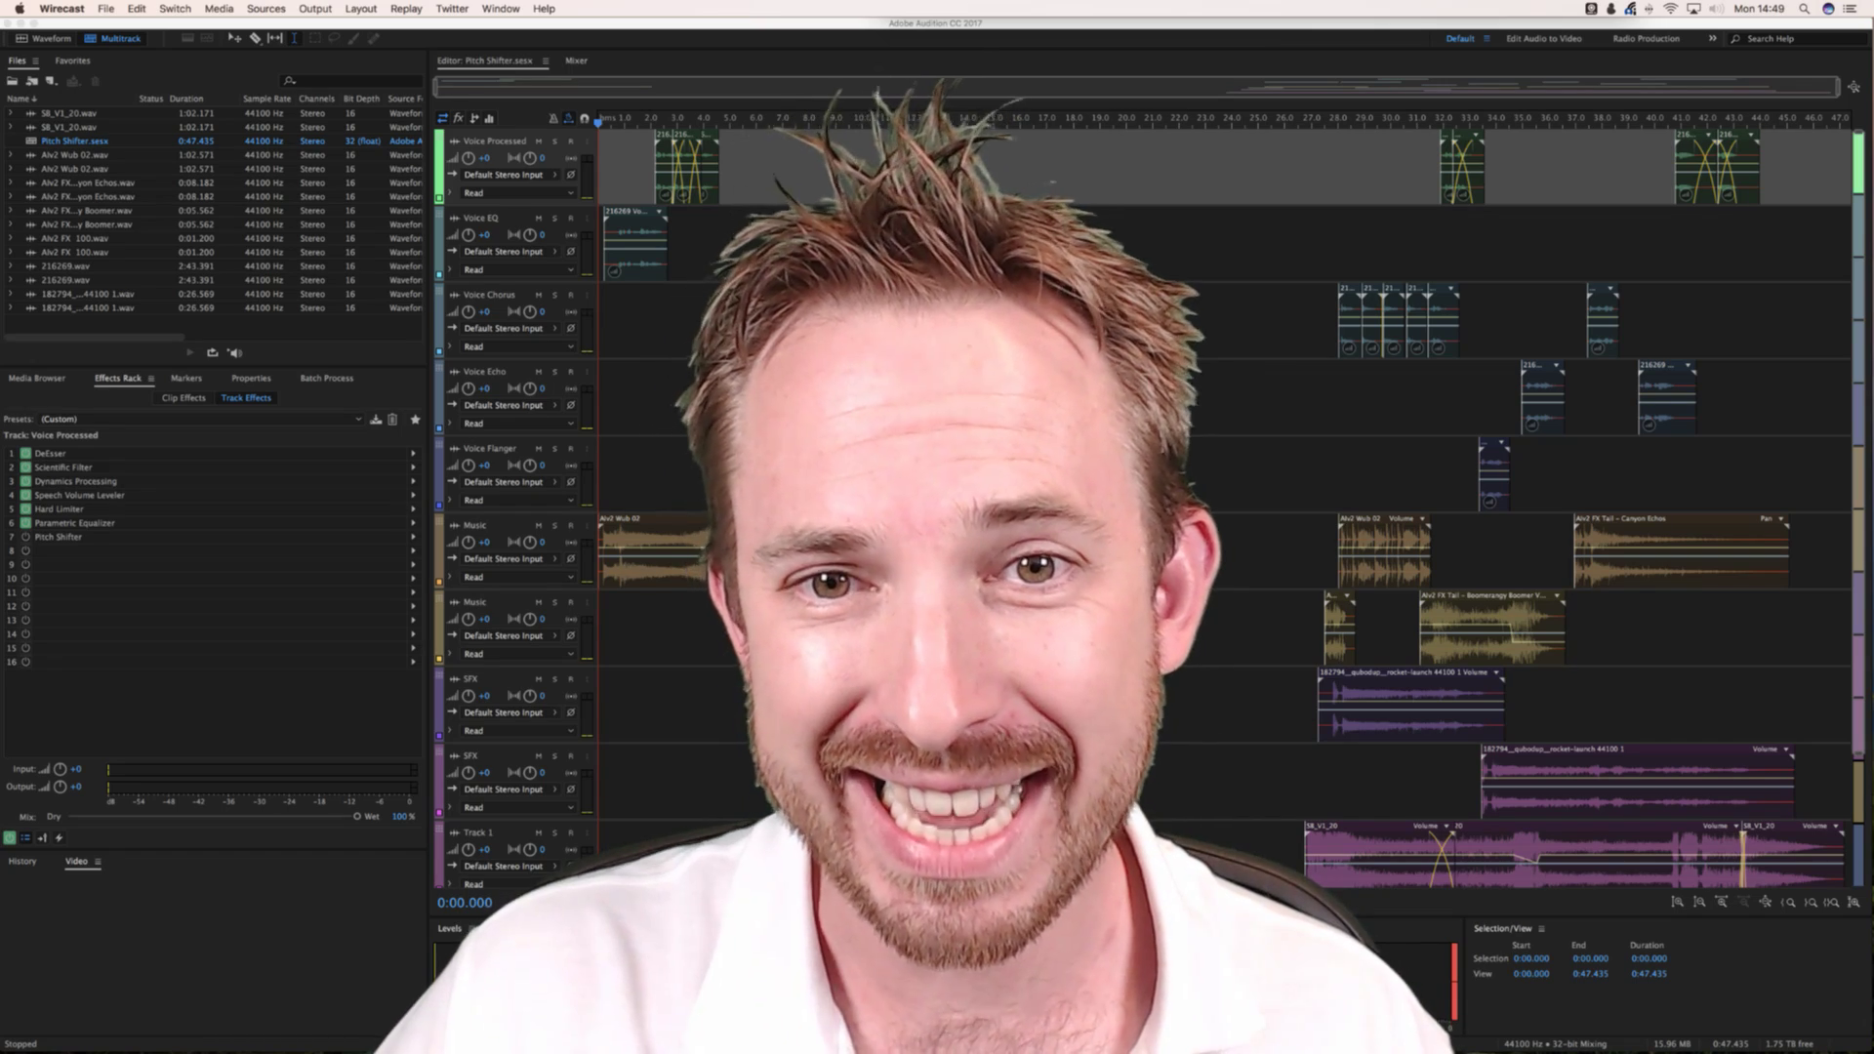
# Step: Play and stop the Pitch Shifter session, then open 216269.wav in the Waveform editor
pyautogui.click(960, 45)
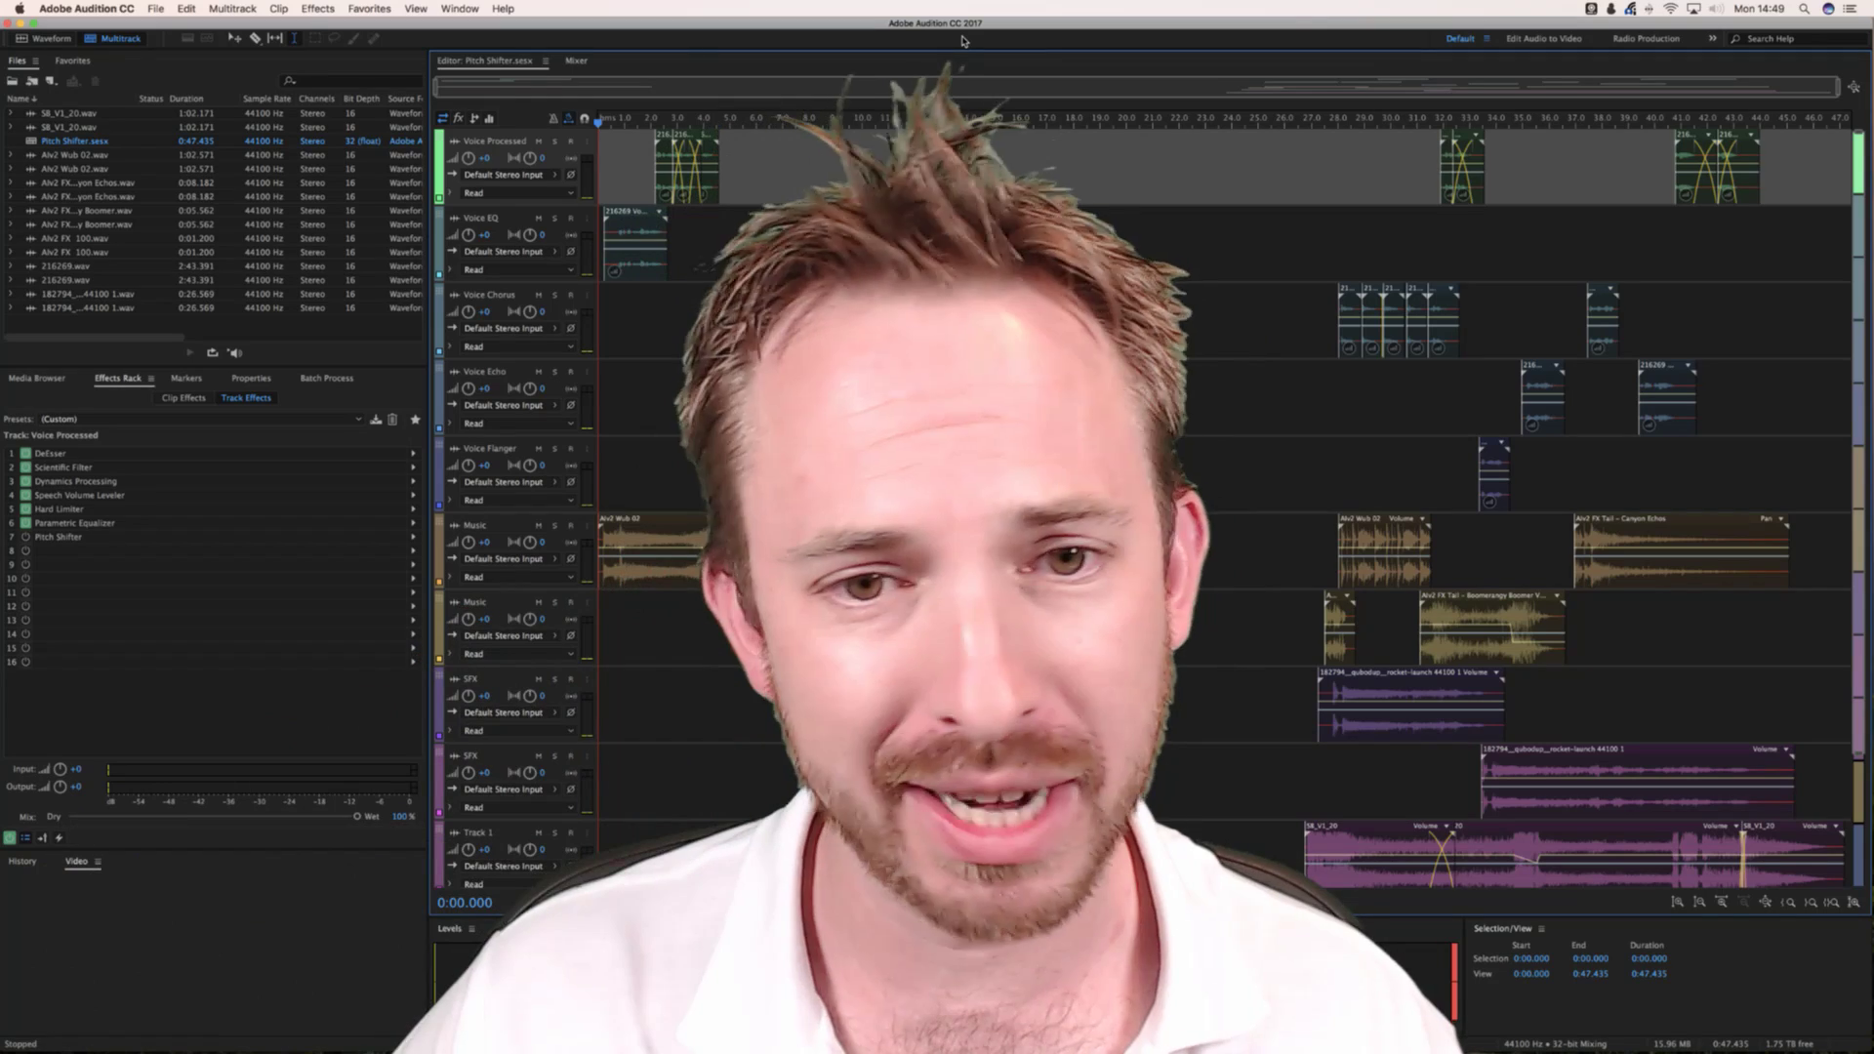
pyautogui.press('space')
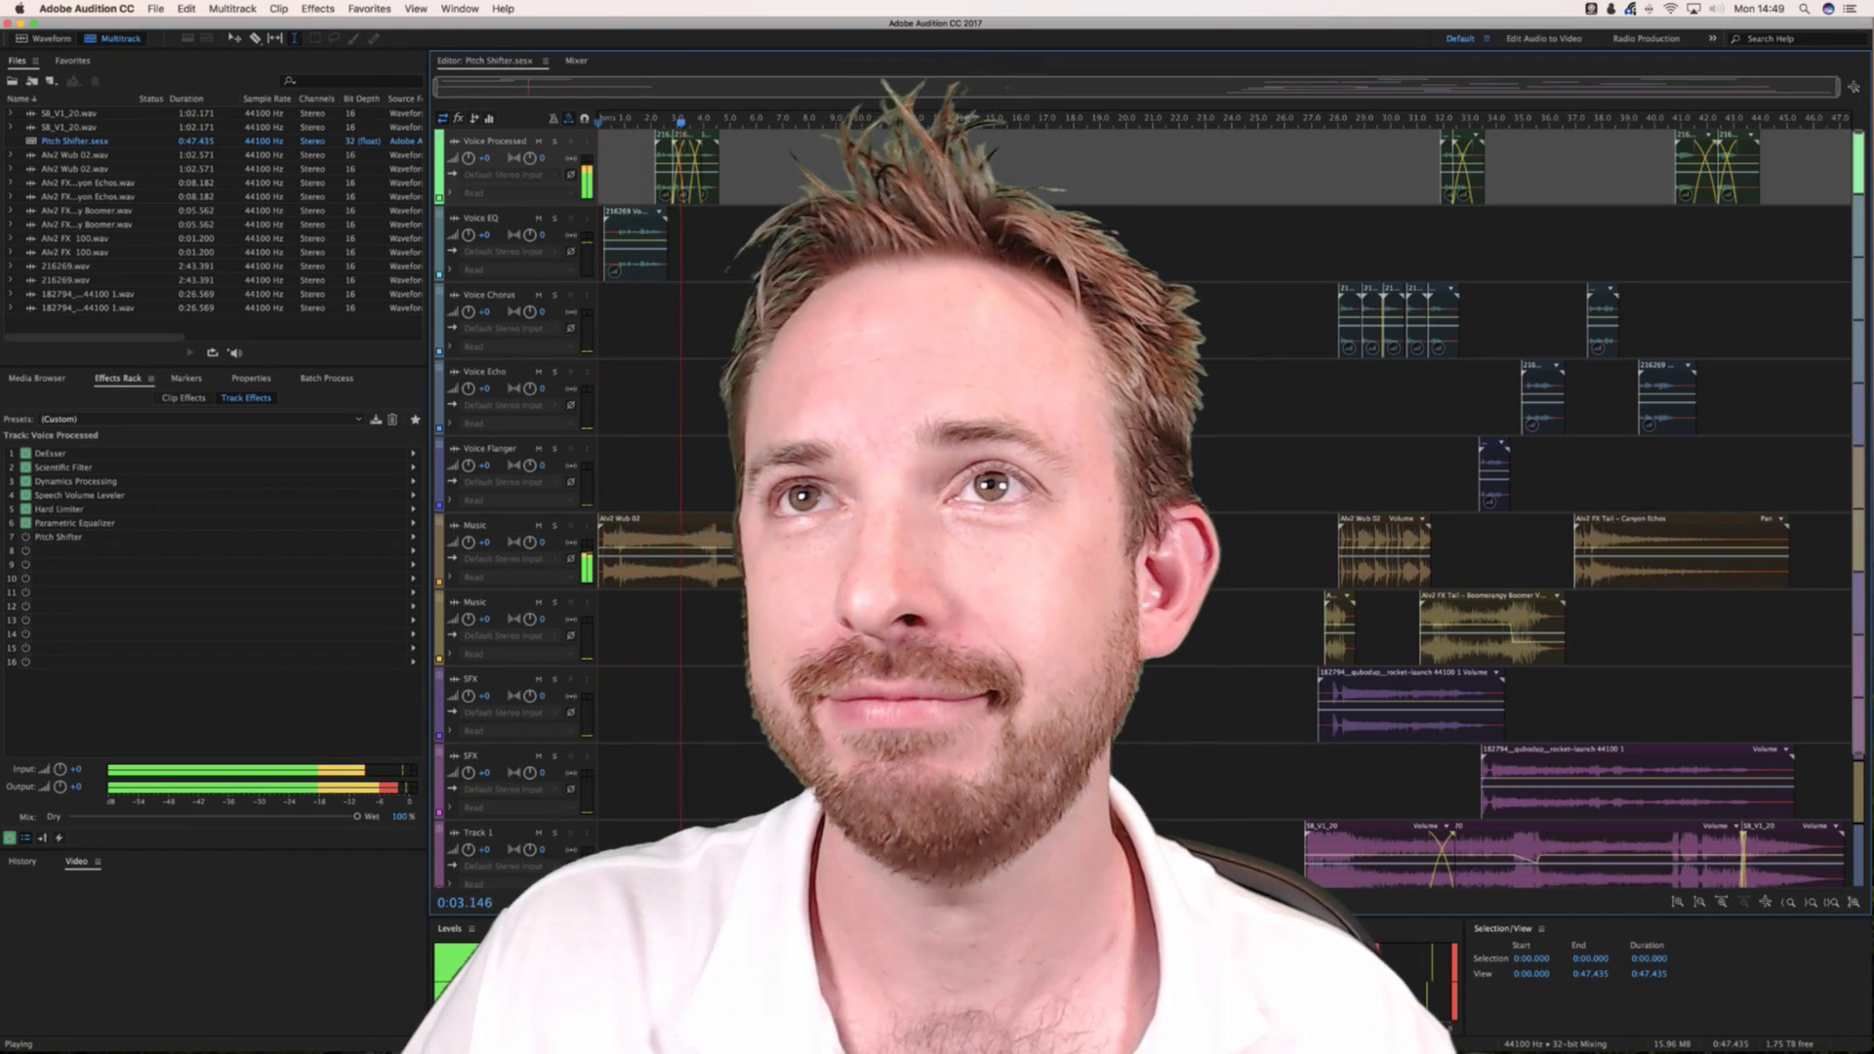
pyautogui.press('super+Tab')
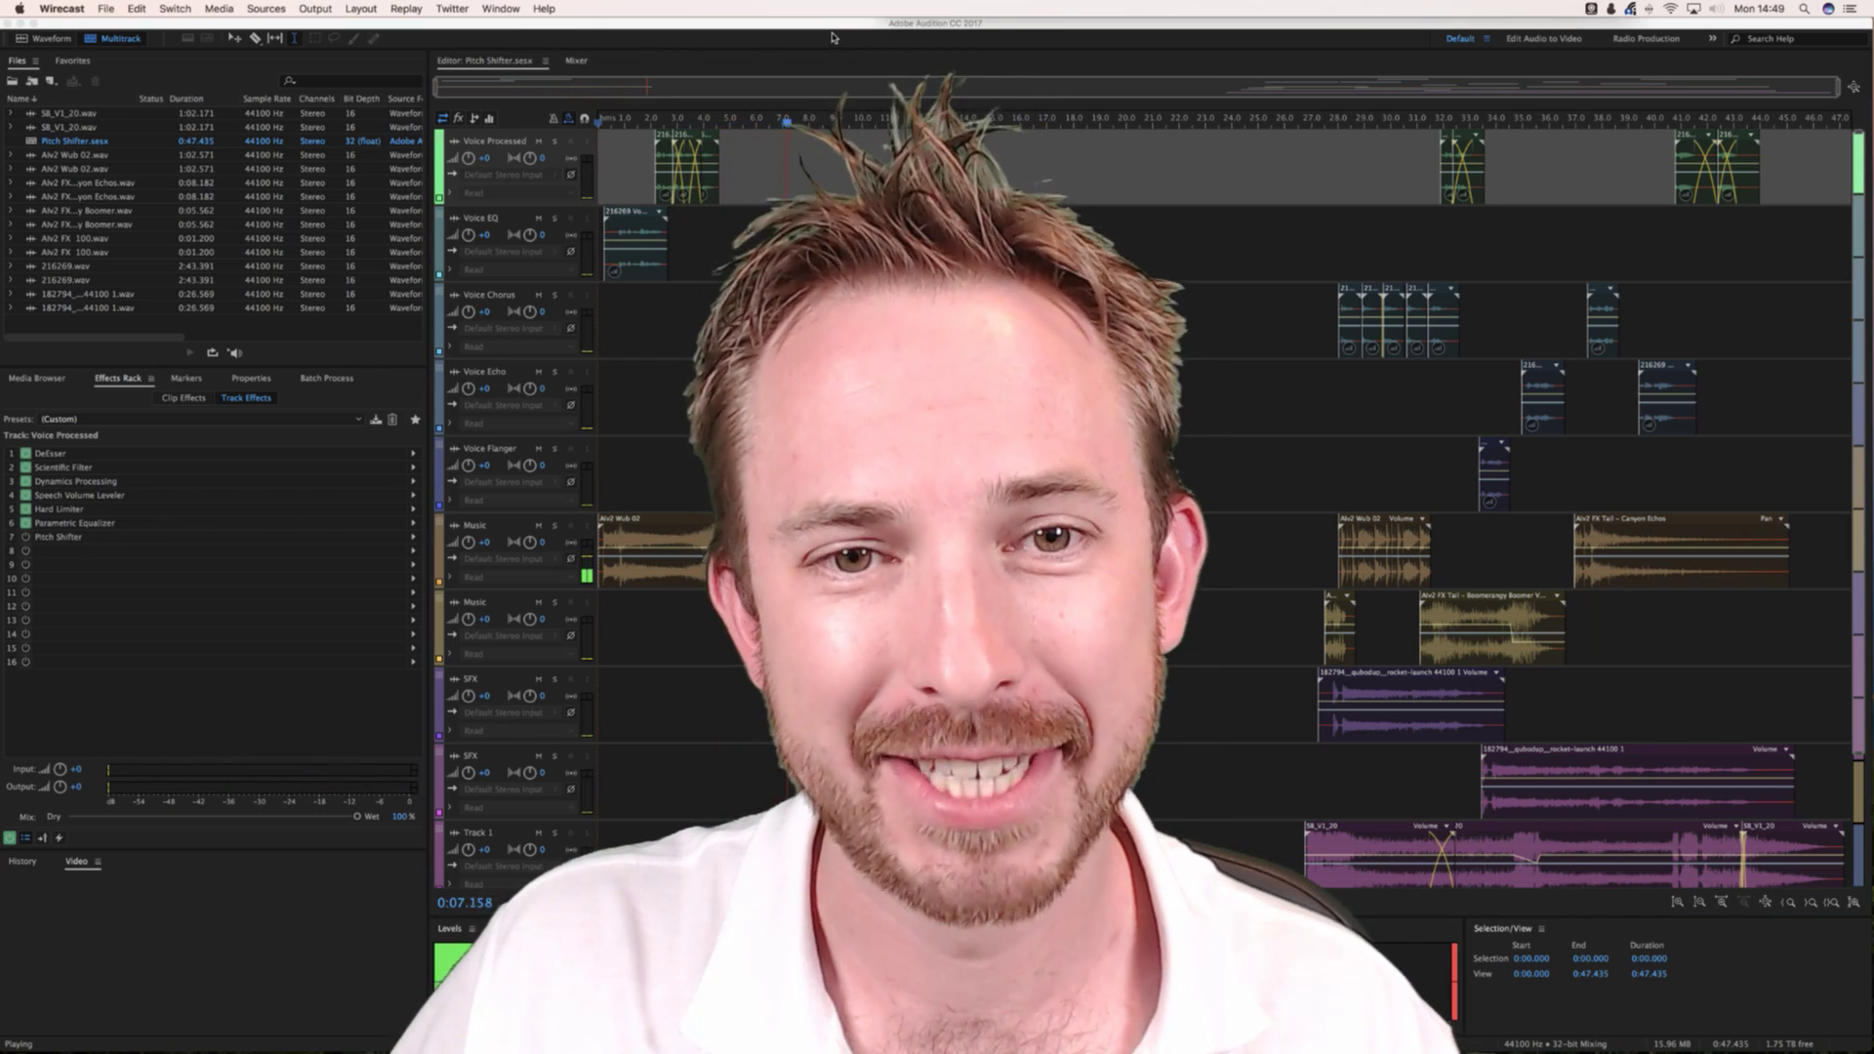
pyautogui.press('super+Tab')
pyautogui.press('space')
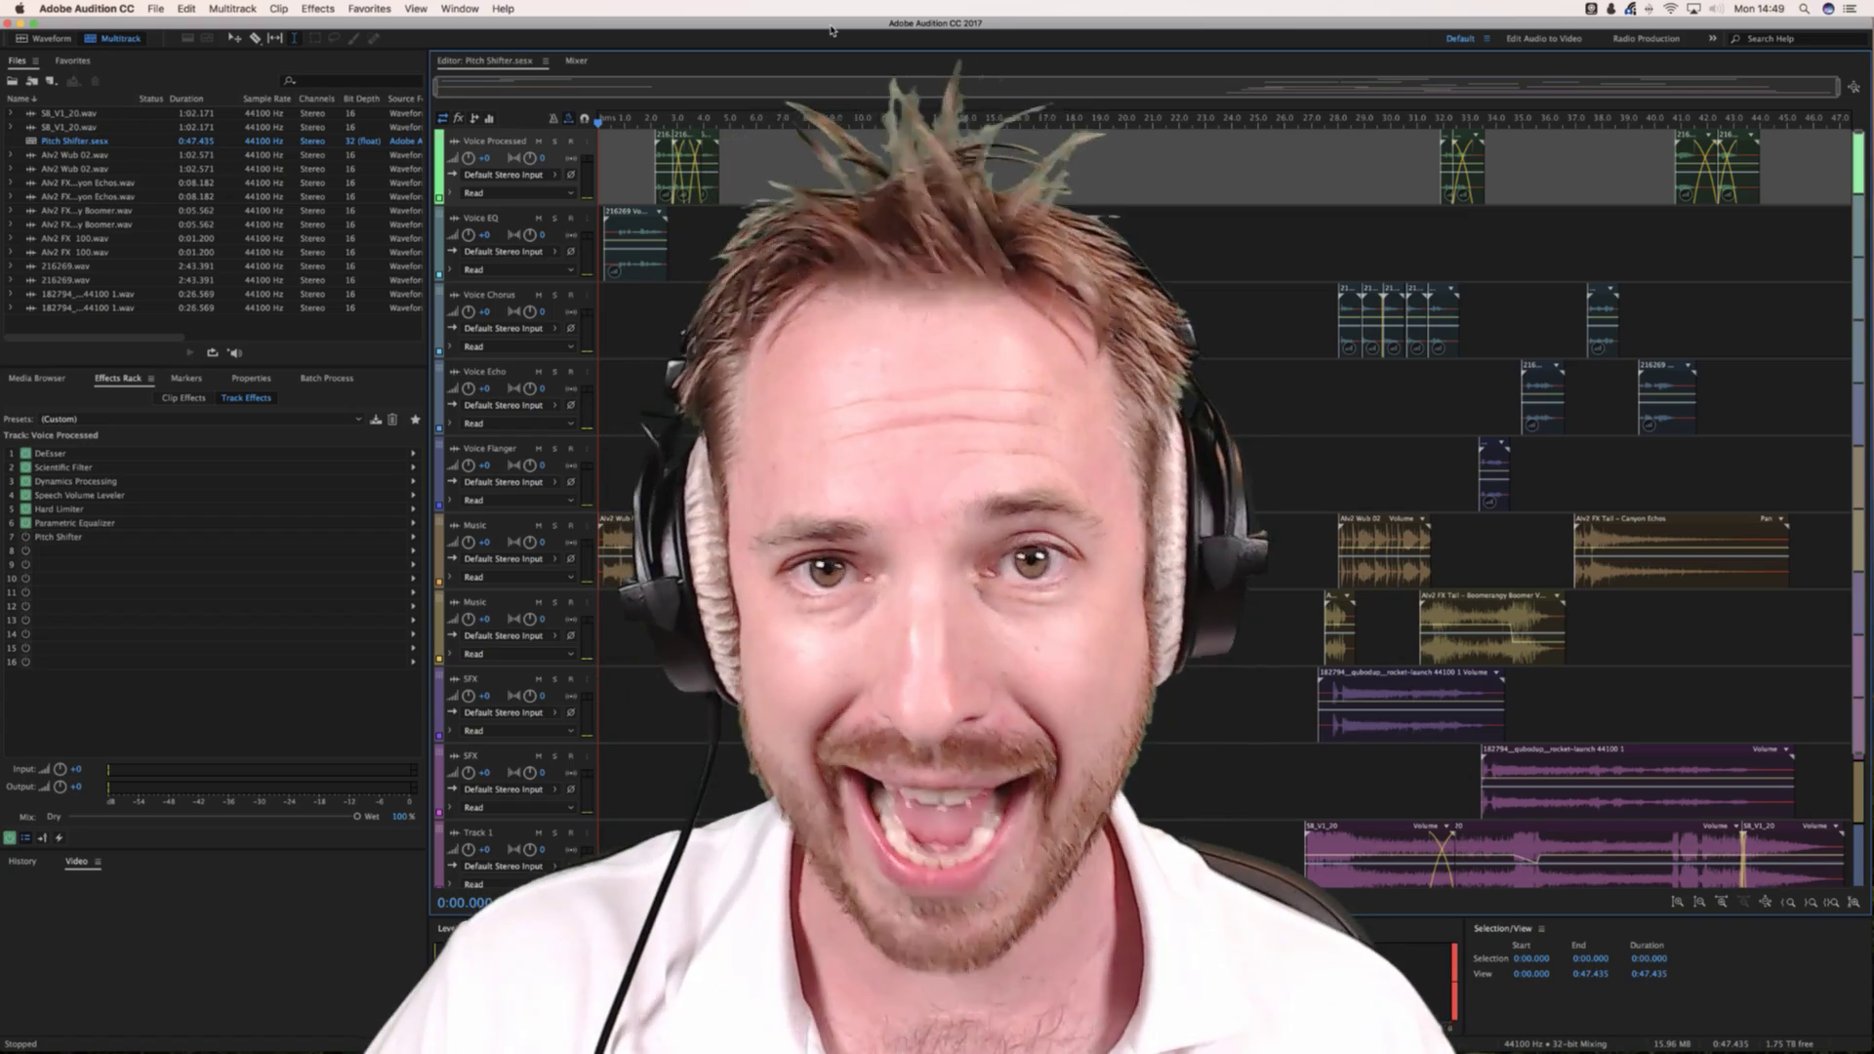
pyautogui.click(41, 39)
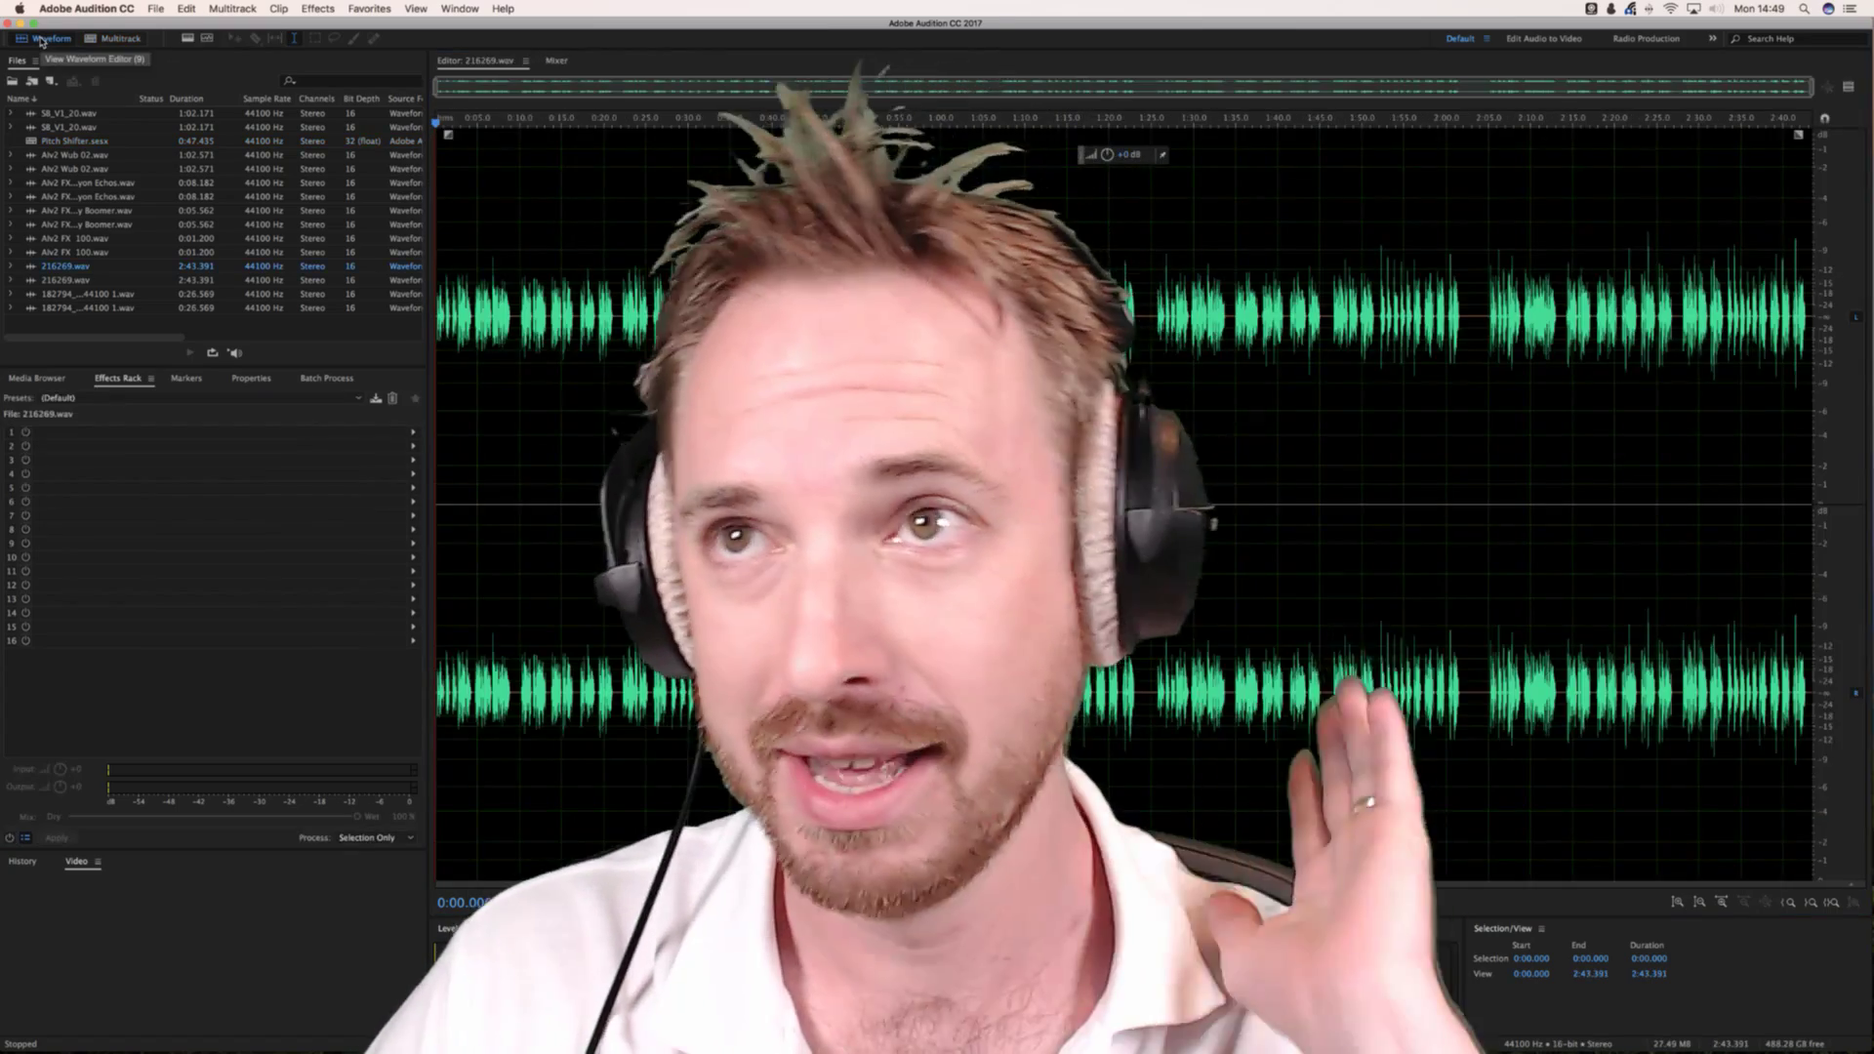
# Step: Browse Effects > Time and Pitch without applying anything, then return to the Pitch Shifter.sesx multitrack session
pyautogui.click(317, 8)
pyautogui.moveTo(387, 308)
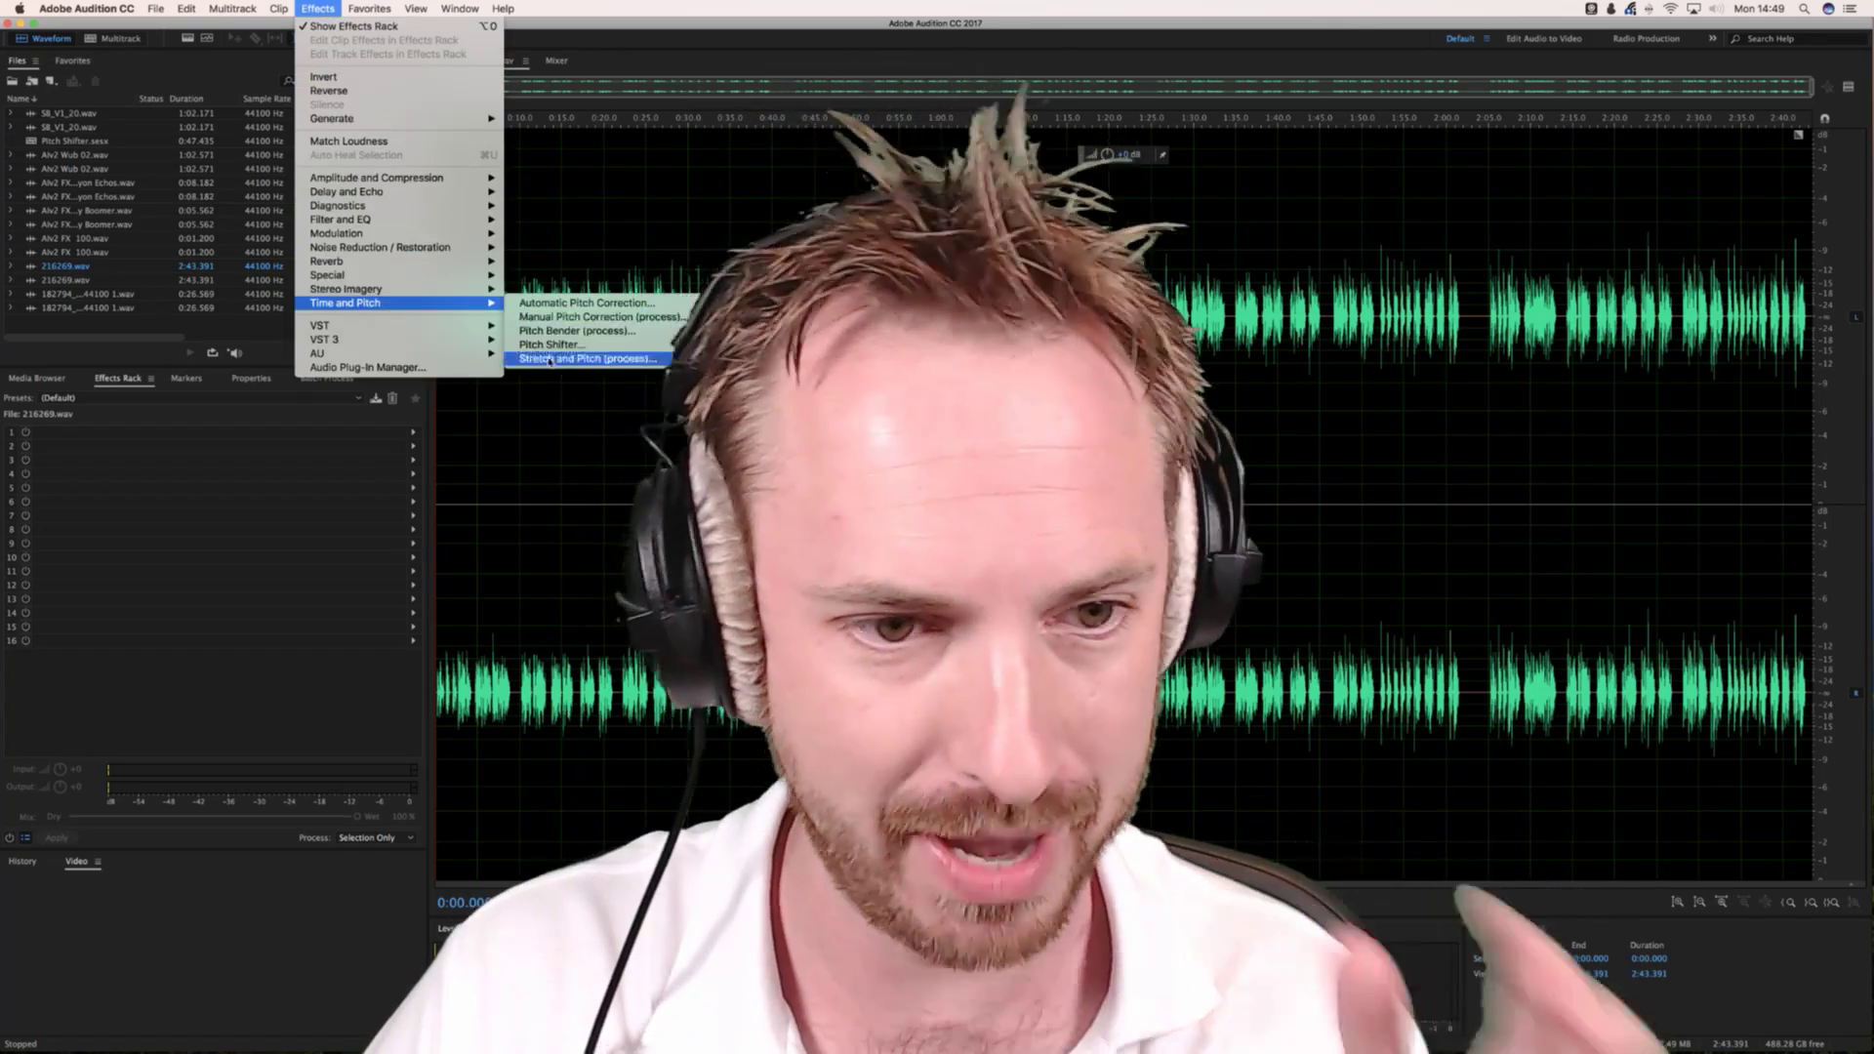
pyautogui.click(122, 43)
pyautogui.click(122, 43)
pyautogui.press('super+Tab')
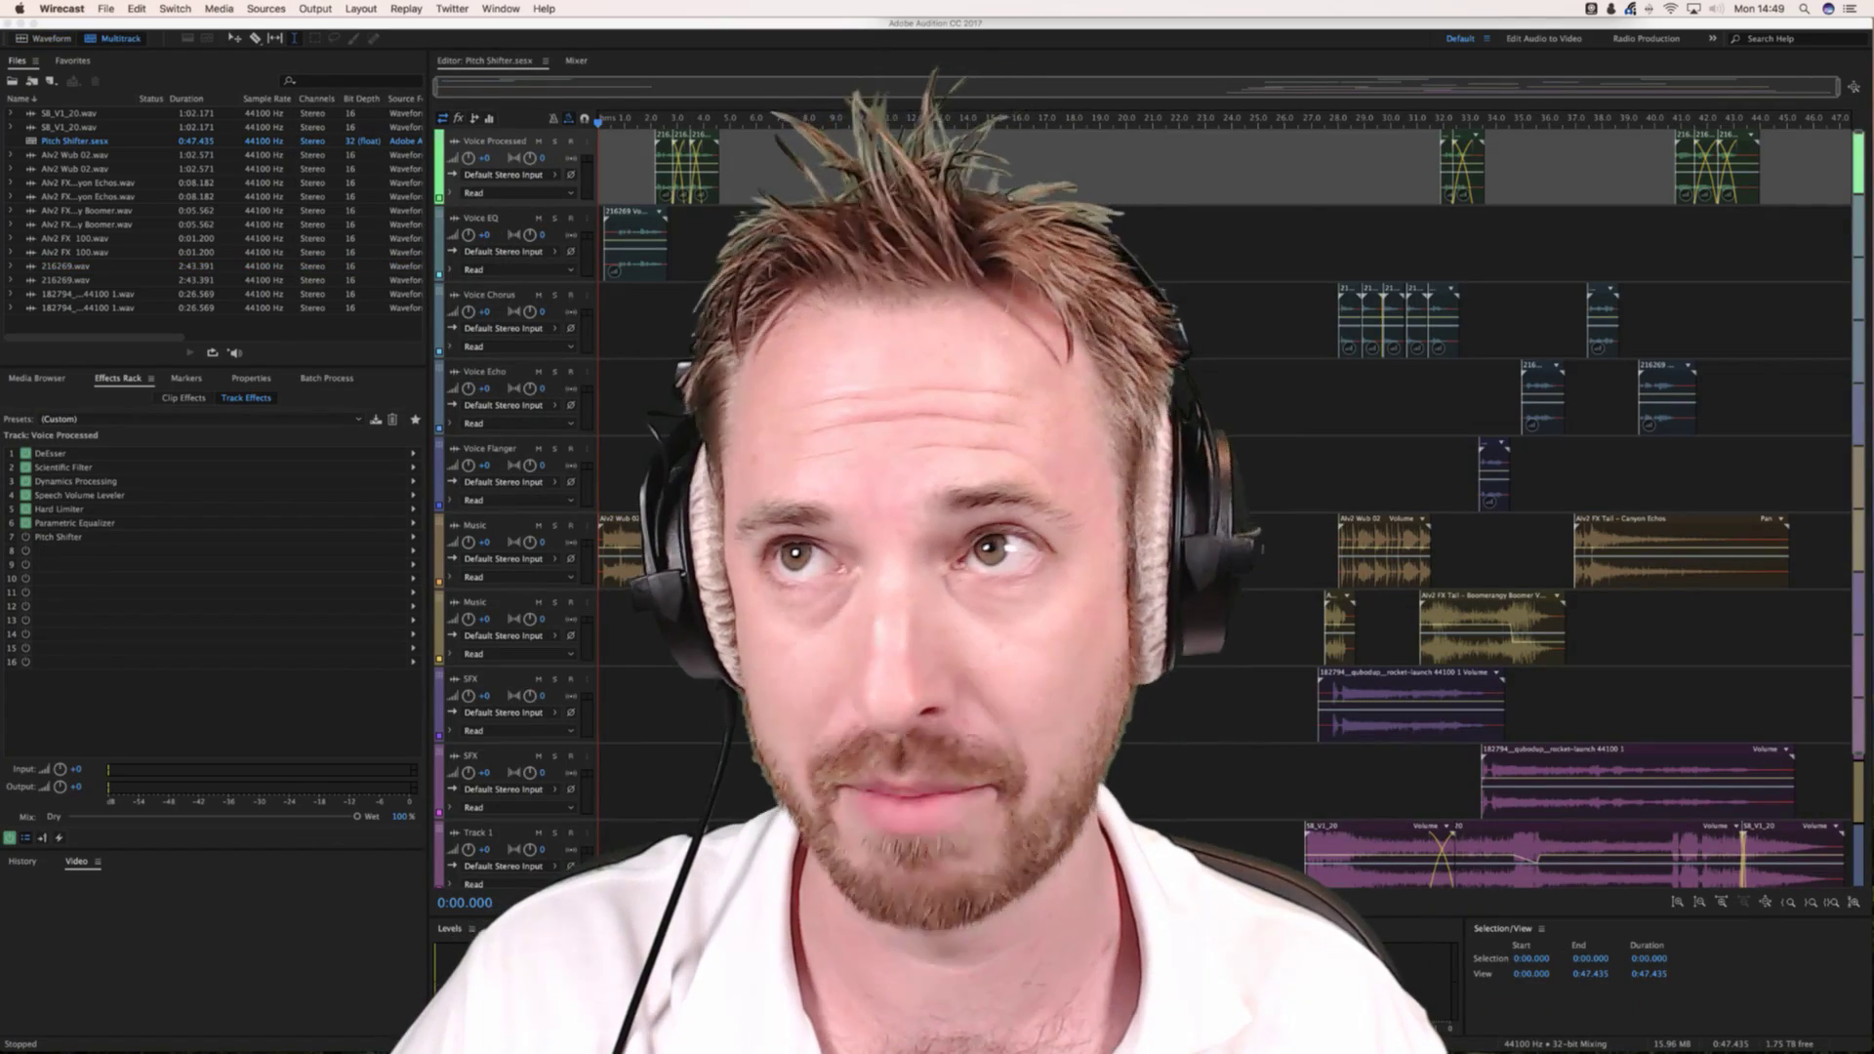
pyautogui.press('2')
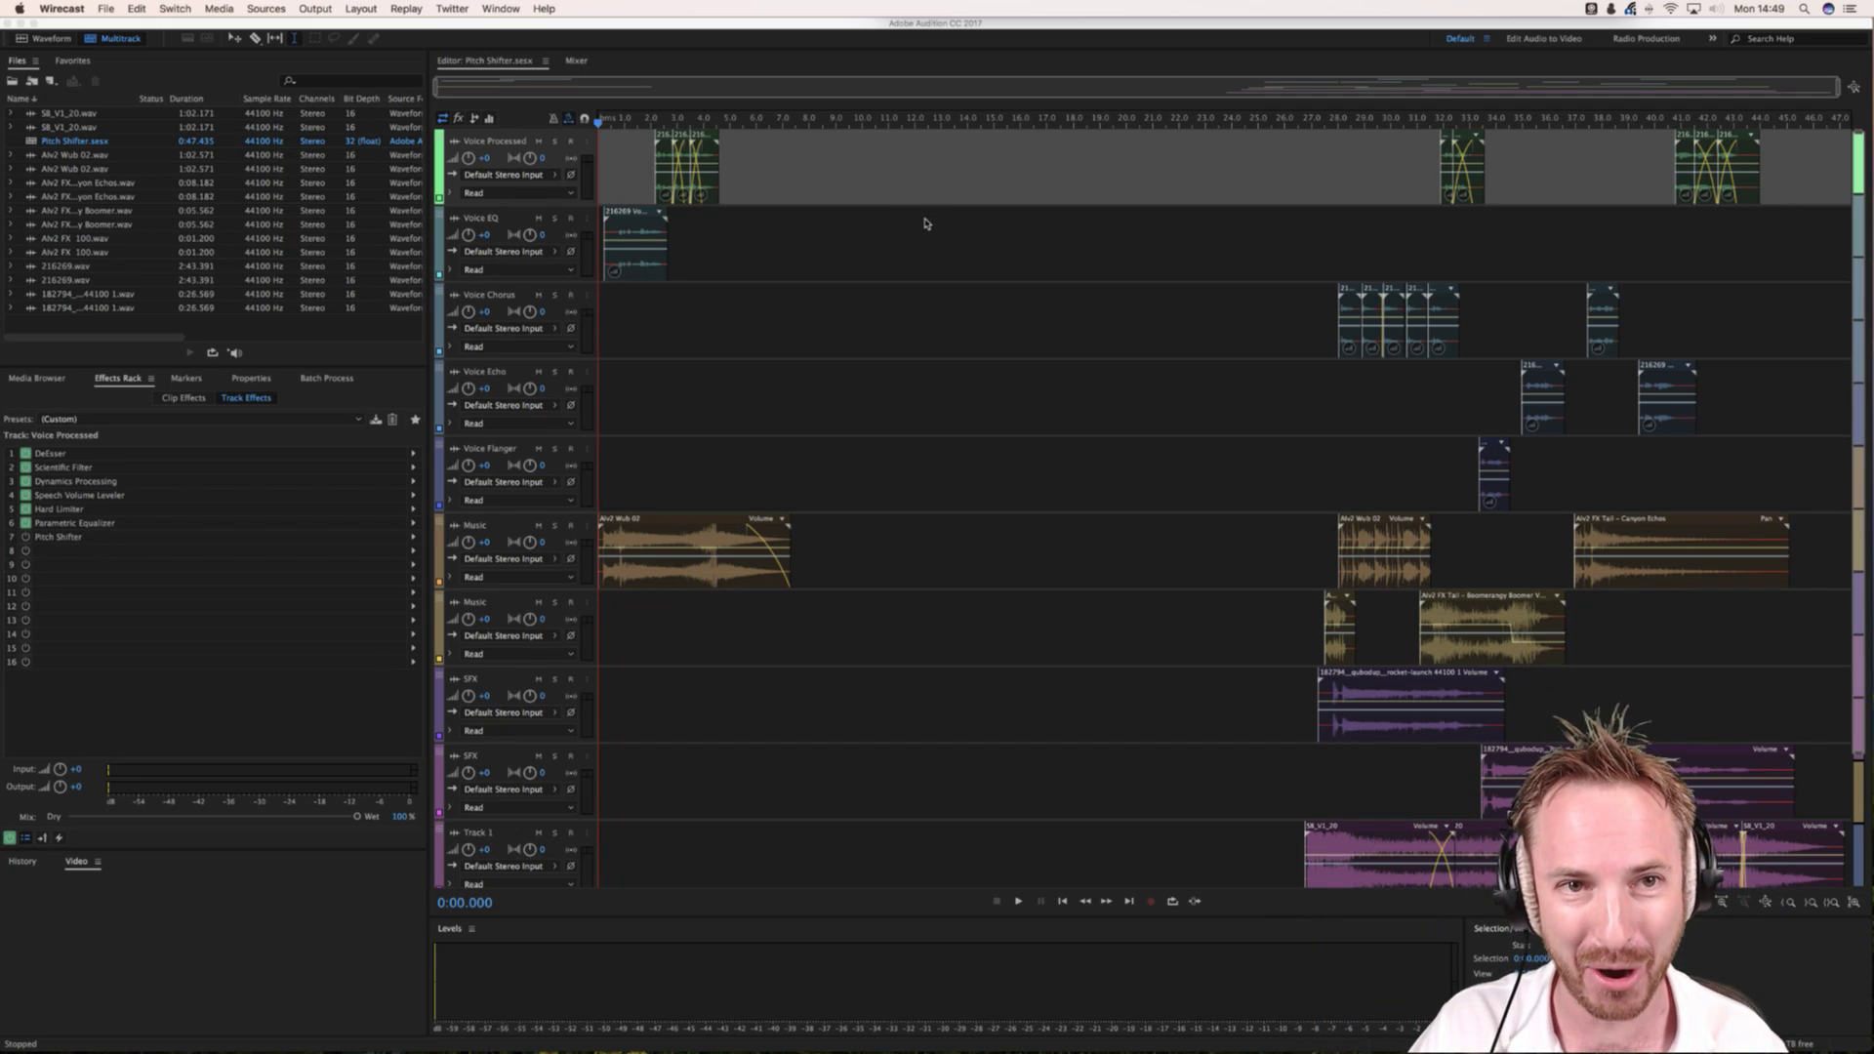
pyautogui.click(598, 121)
pyautogui.press('space')
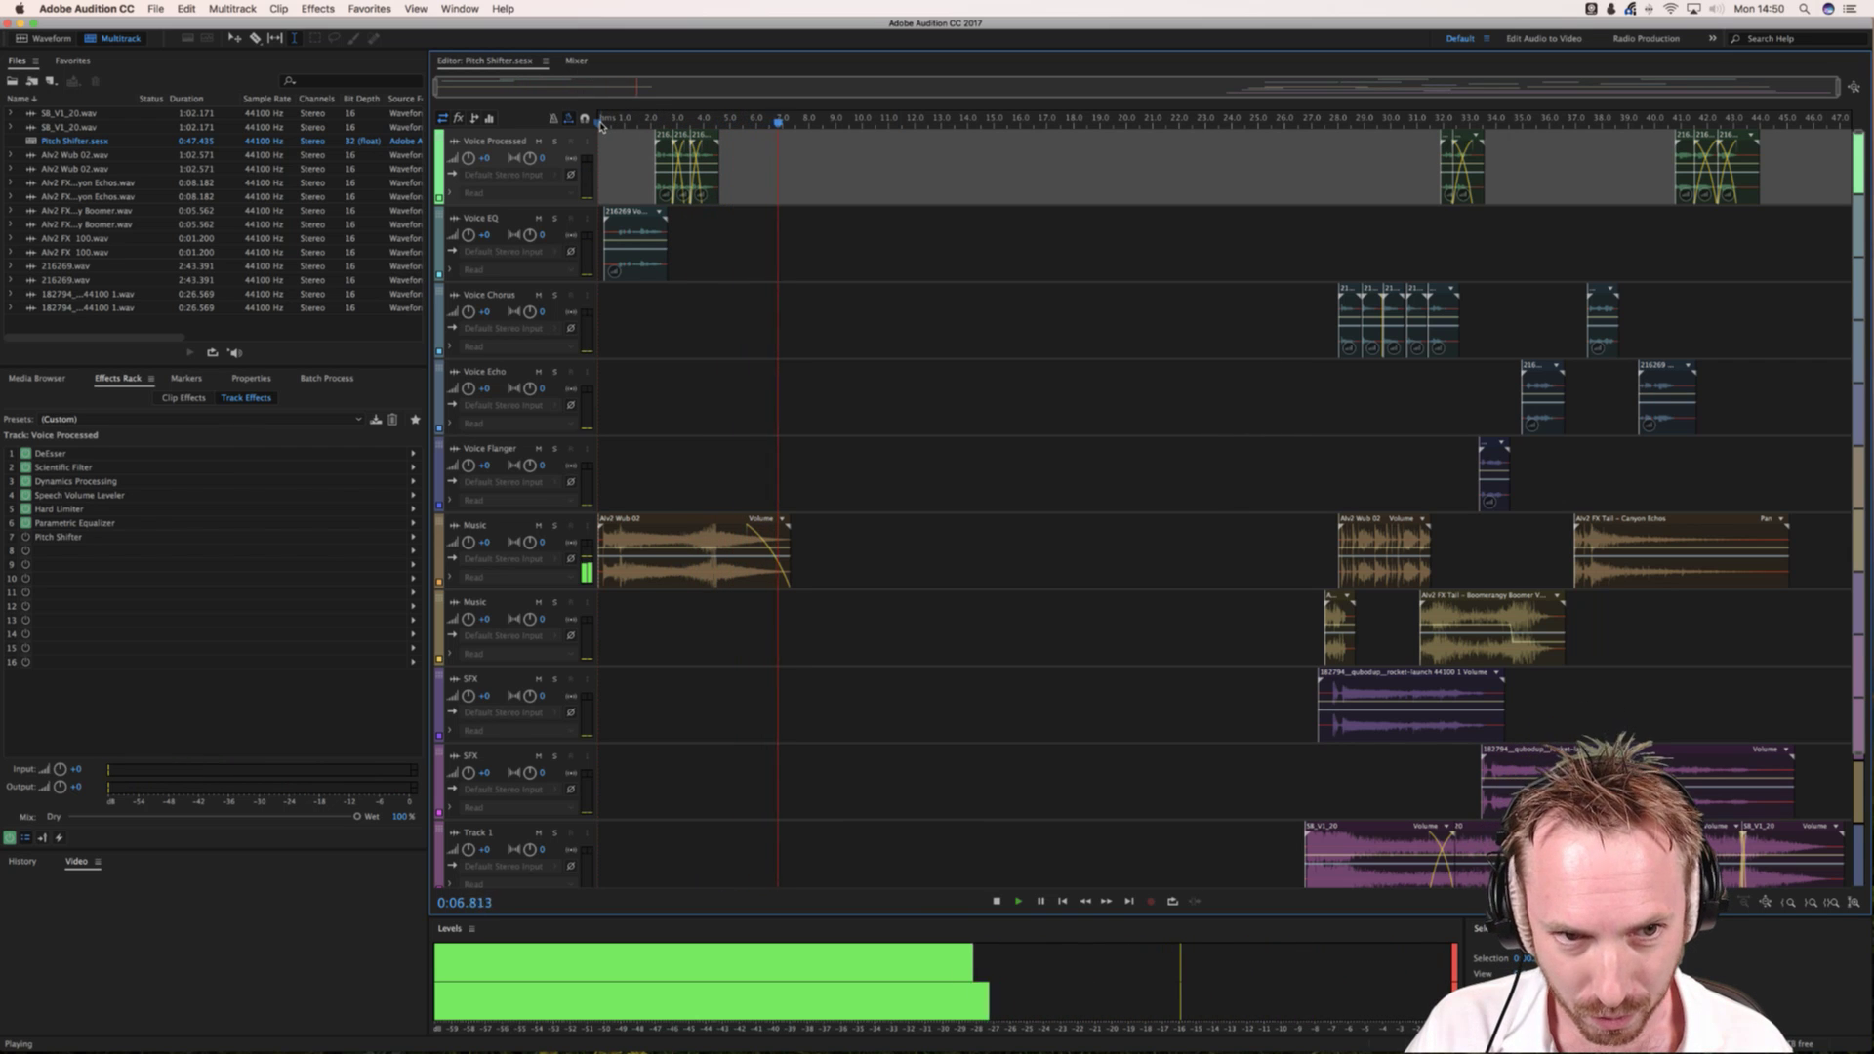
pyautogui.press('space')
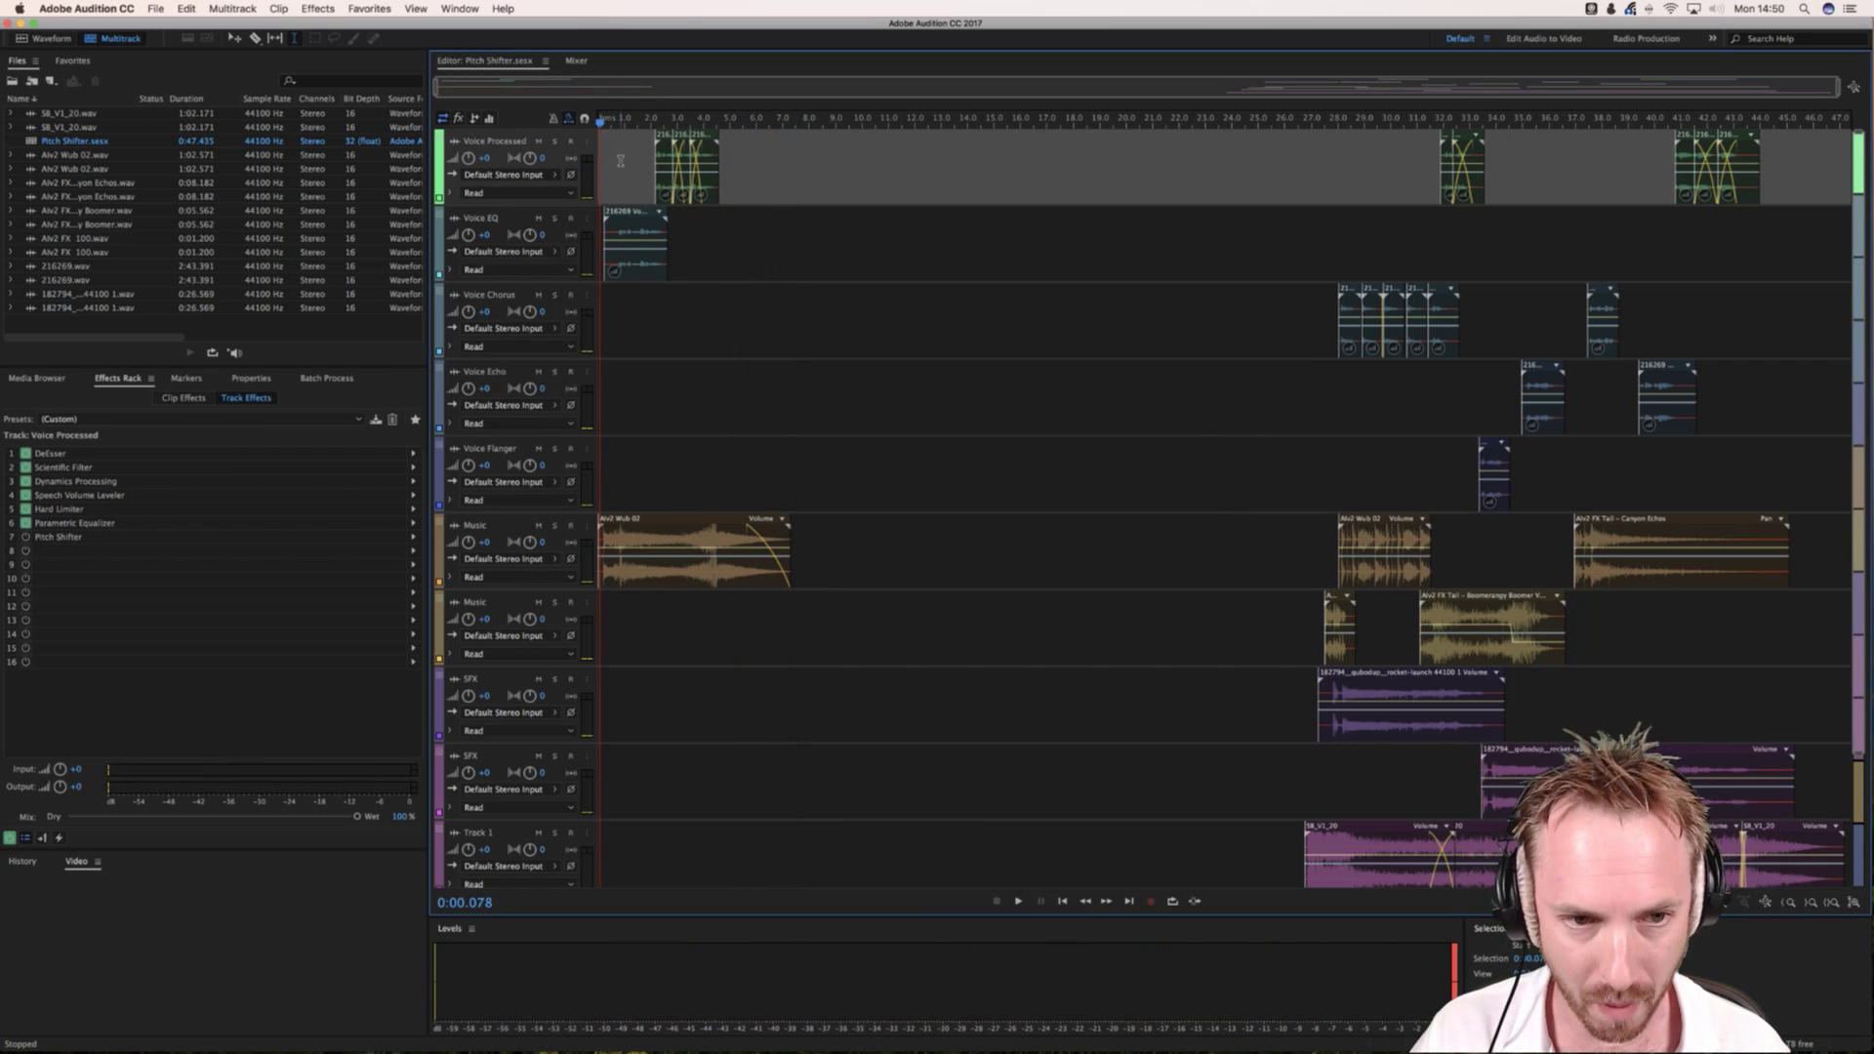
pyautogui.click(606, 145)
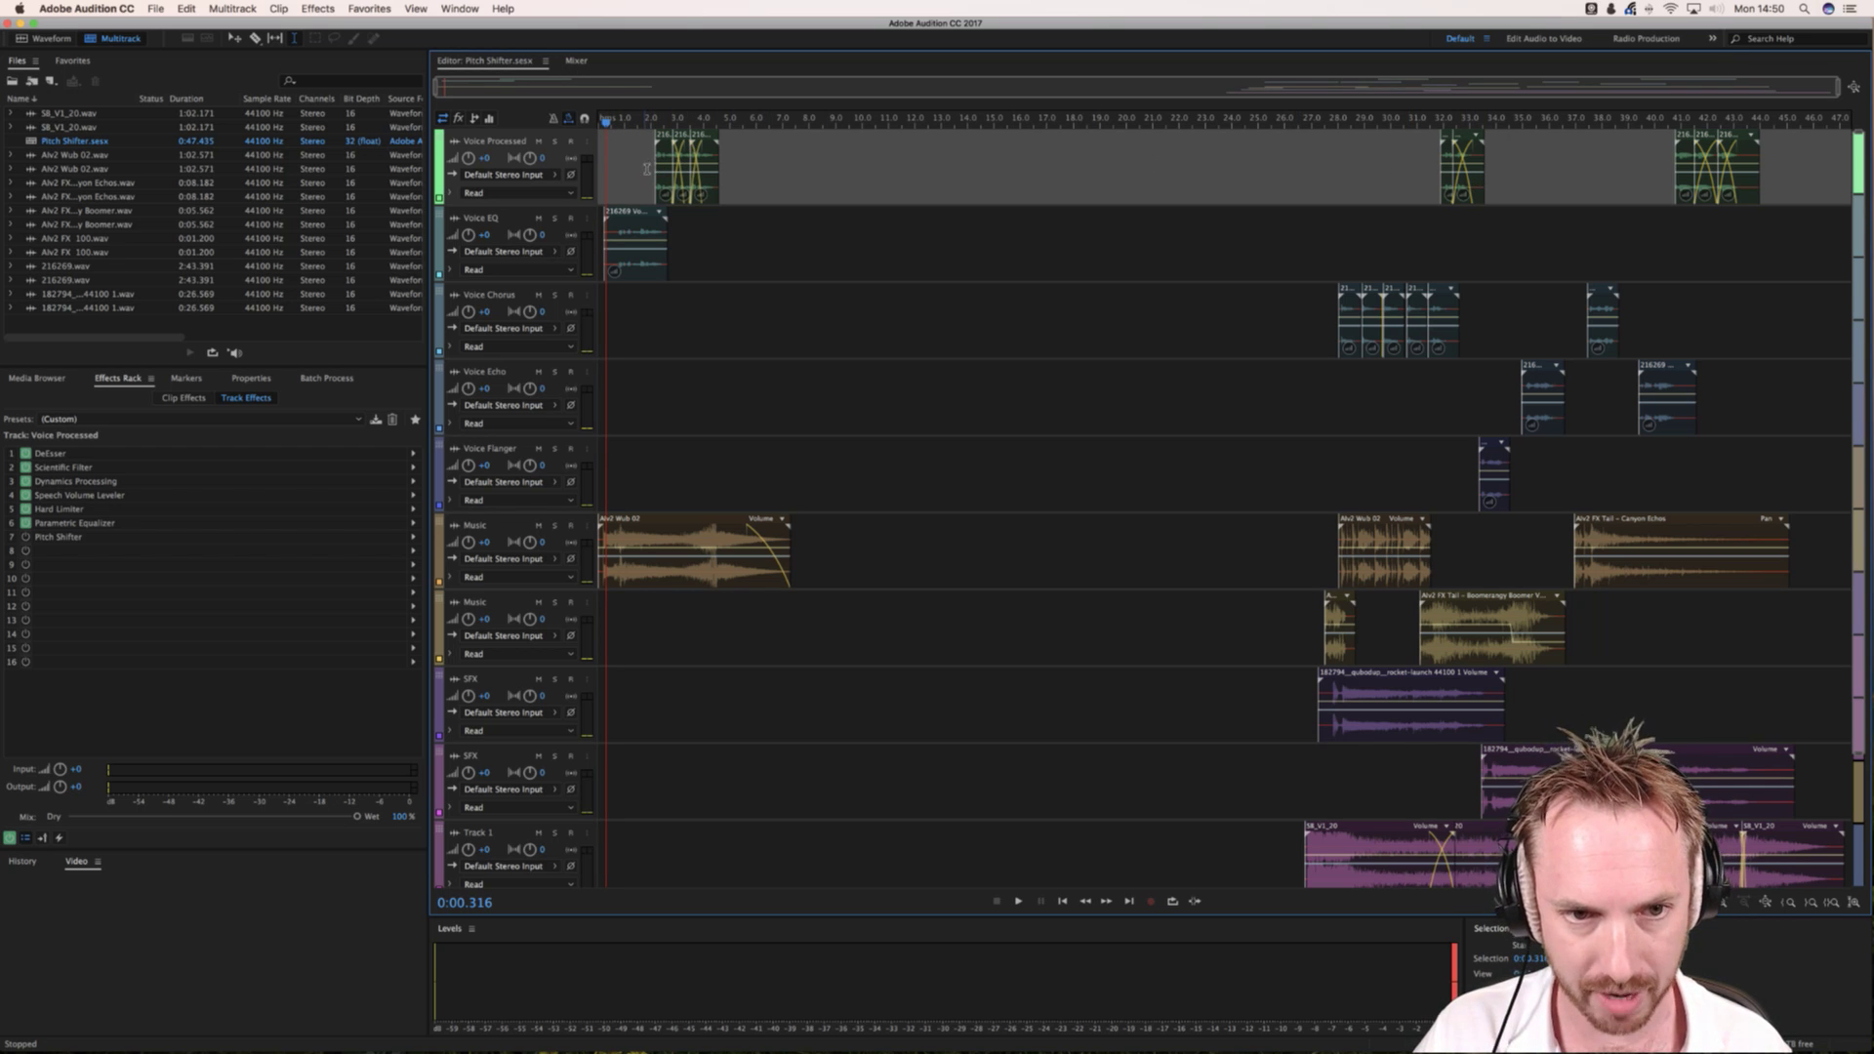
pyautogui.click(651, 119)
pyautogui.press('space')
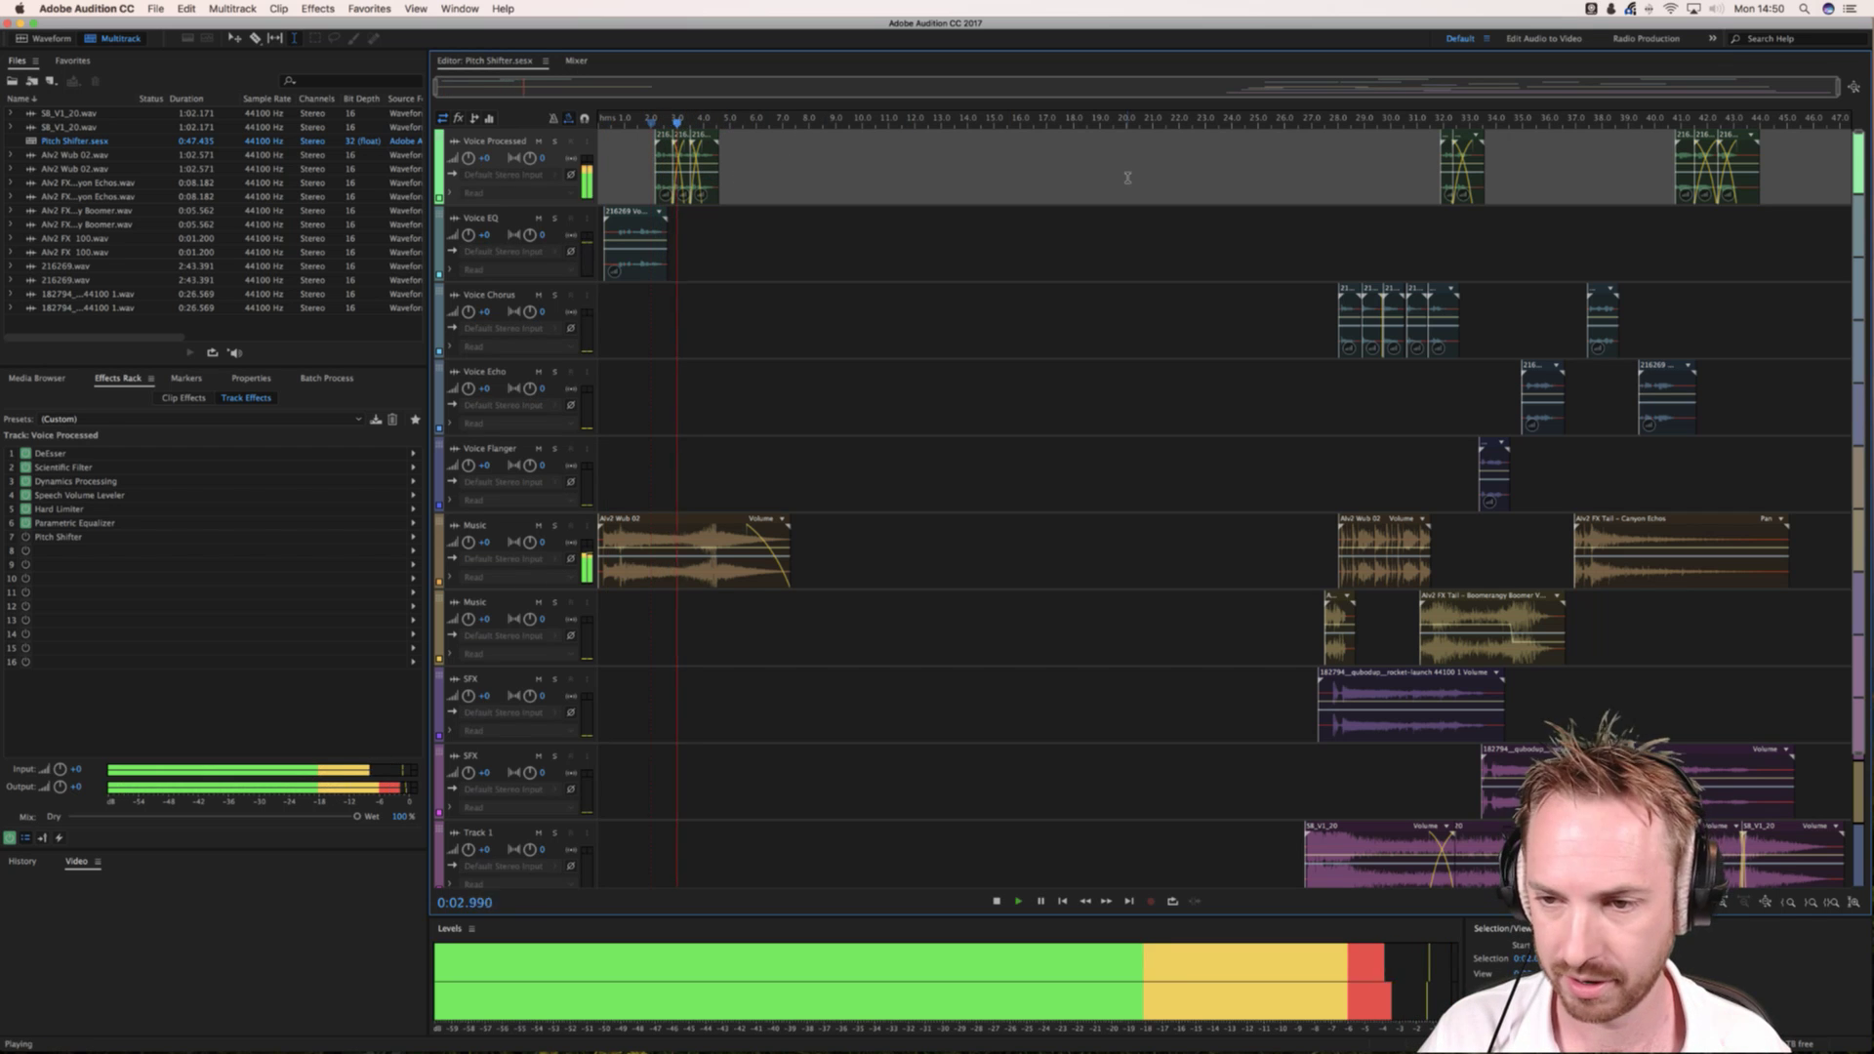
pyautogui.press('space')
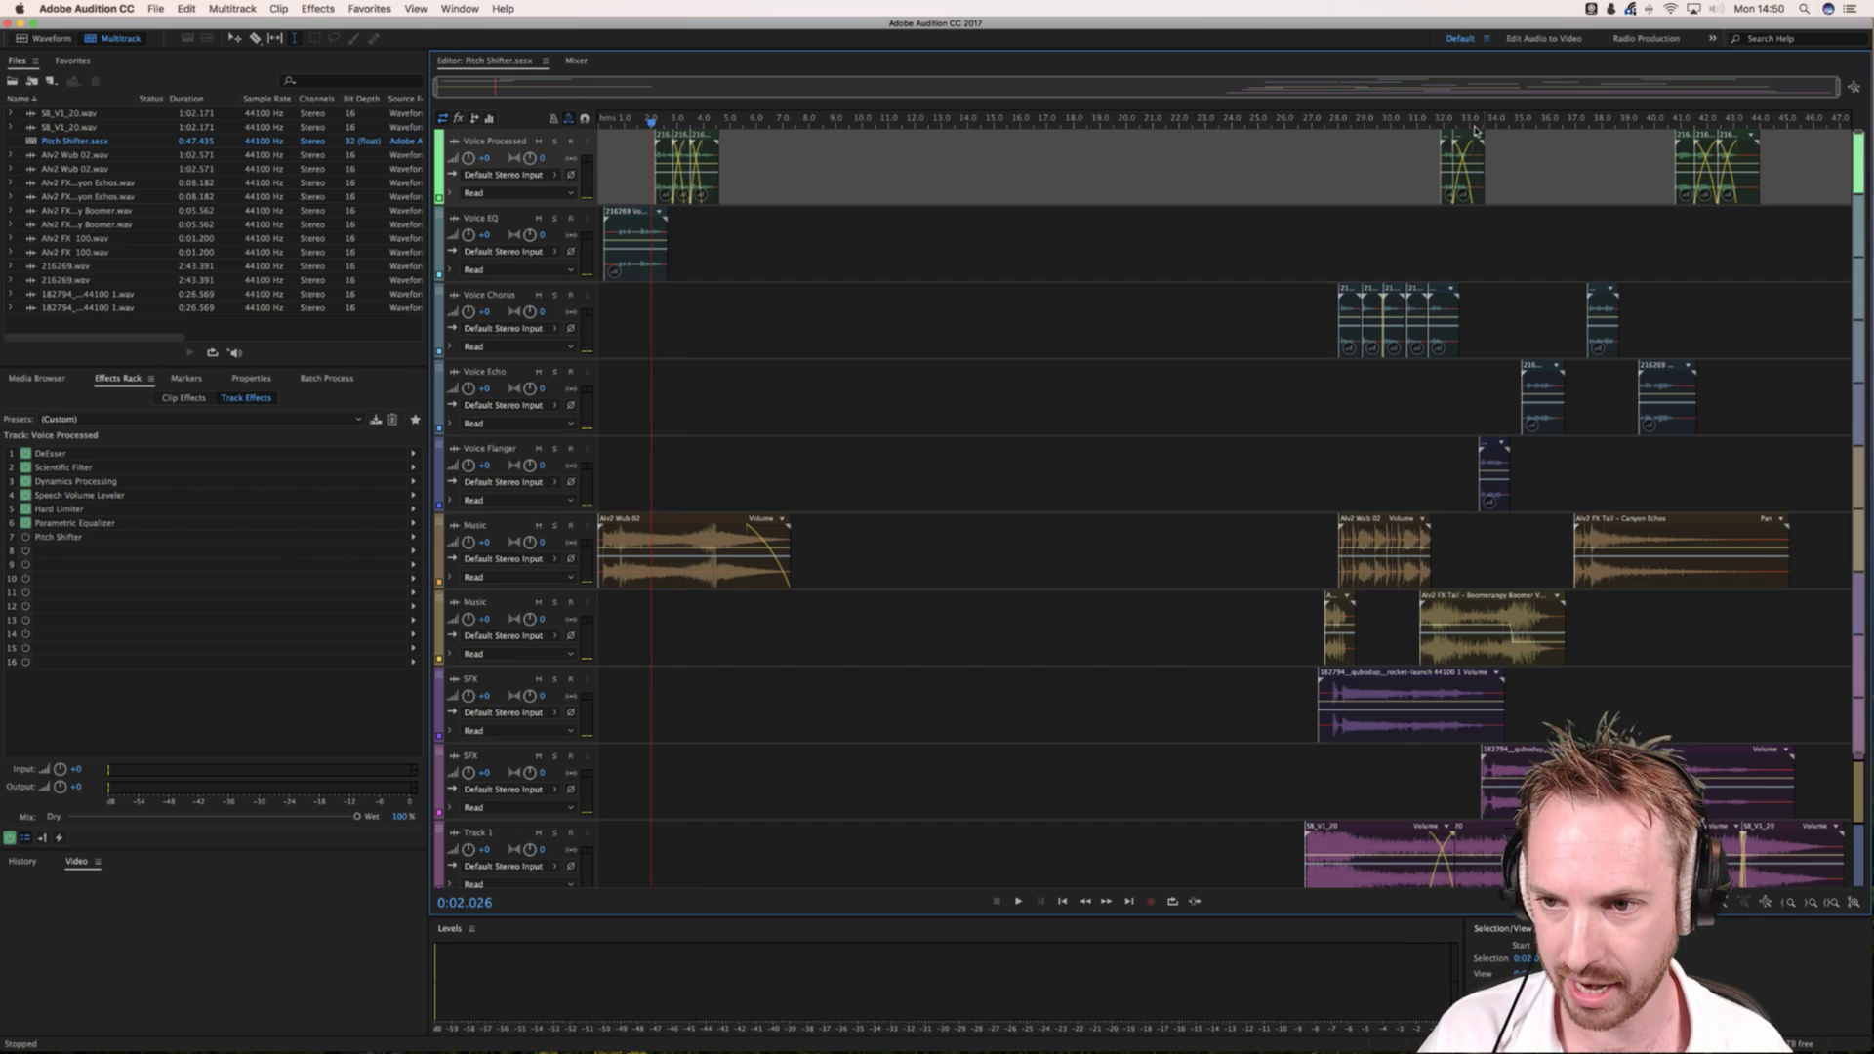
pyautogui.click(1438, 119)
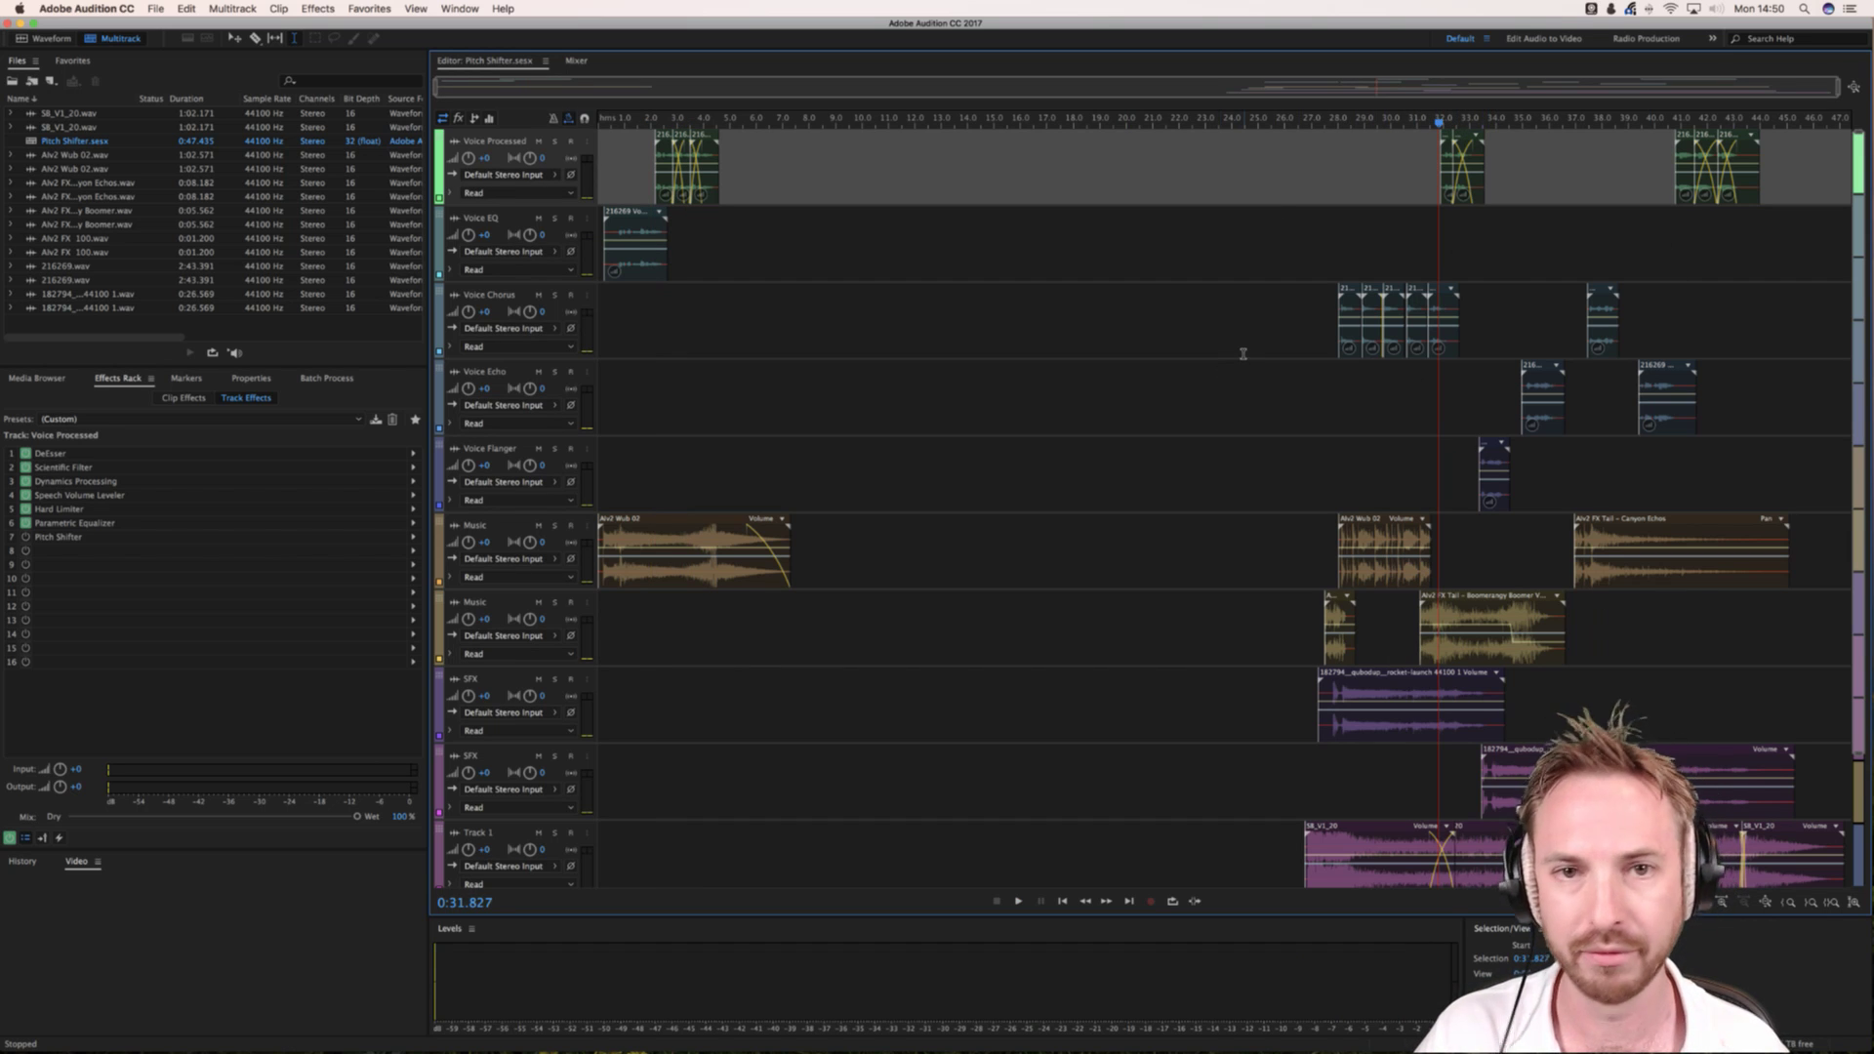
pyautogui.press('space')
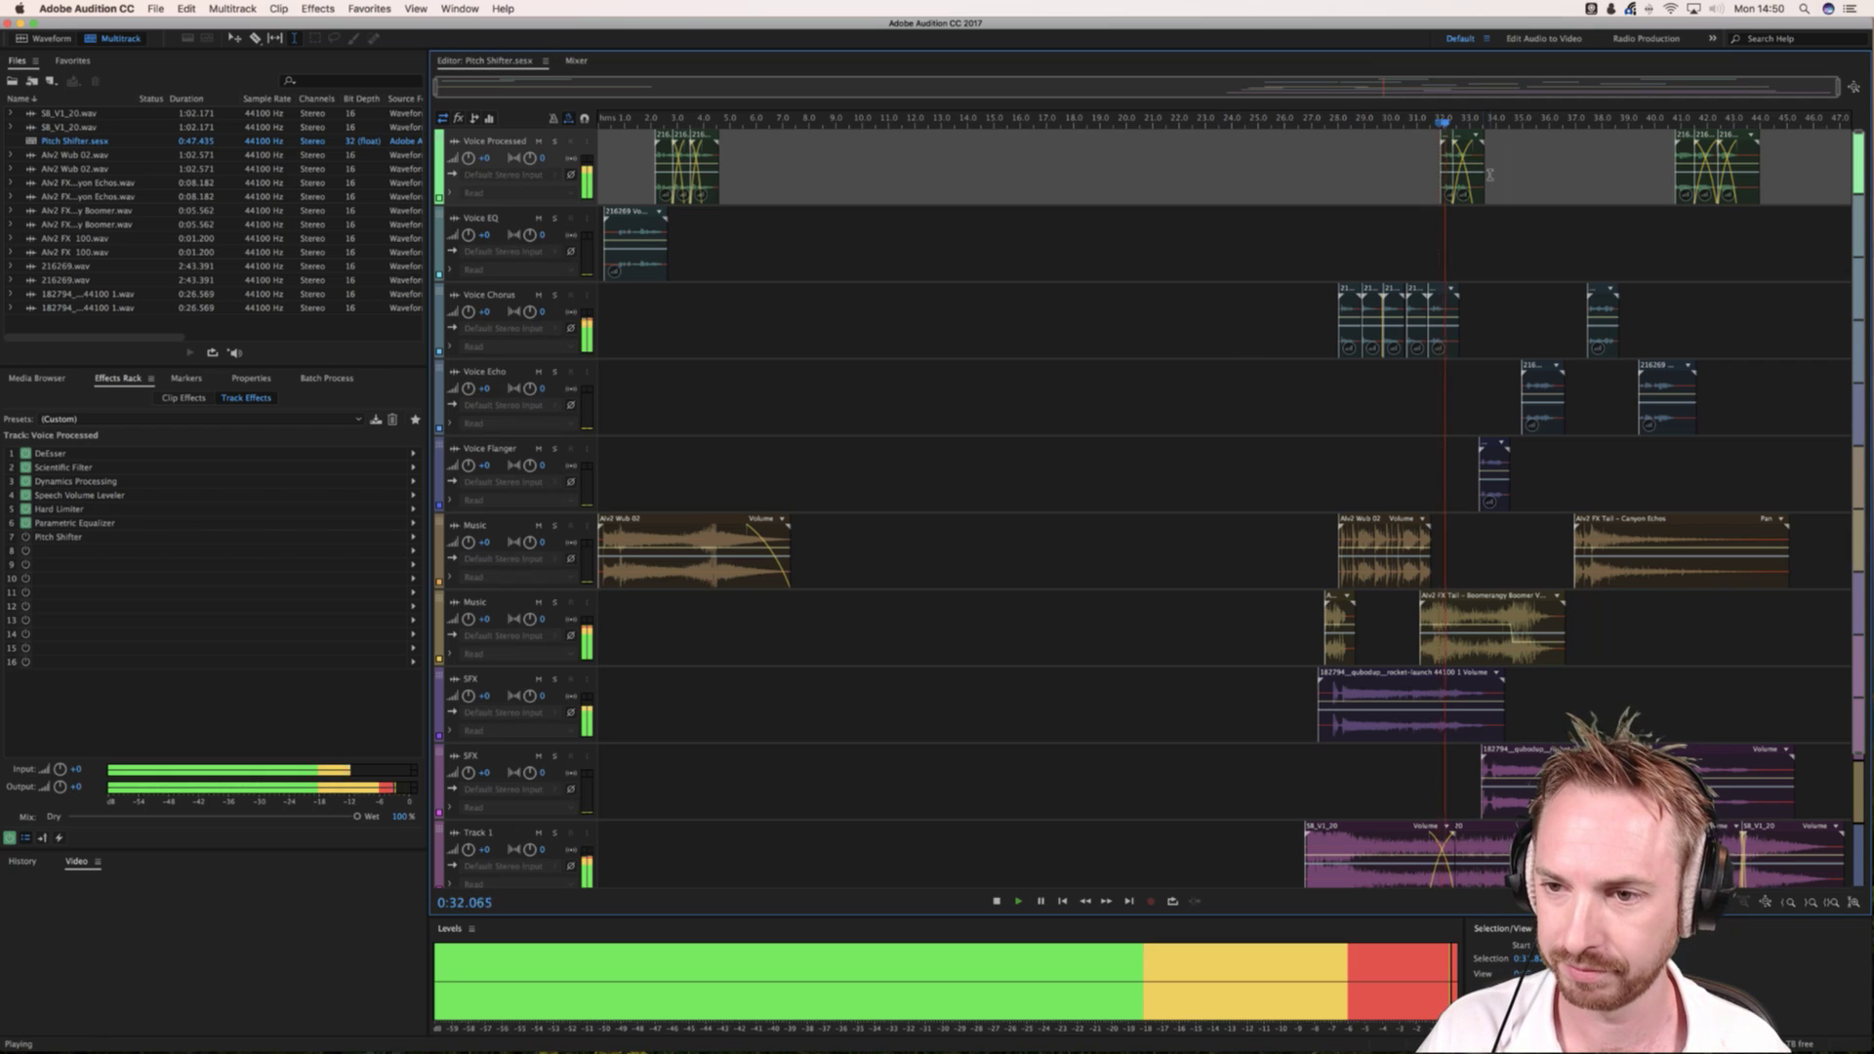
pyautogui.press('space')
pyautogui.click(1426, 119)
pyautogui.click(1428, 119)
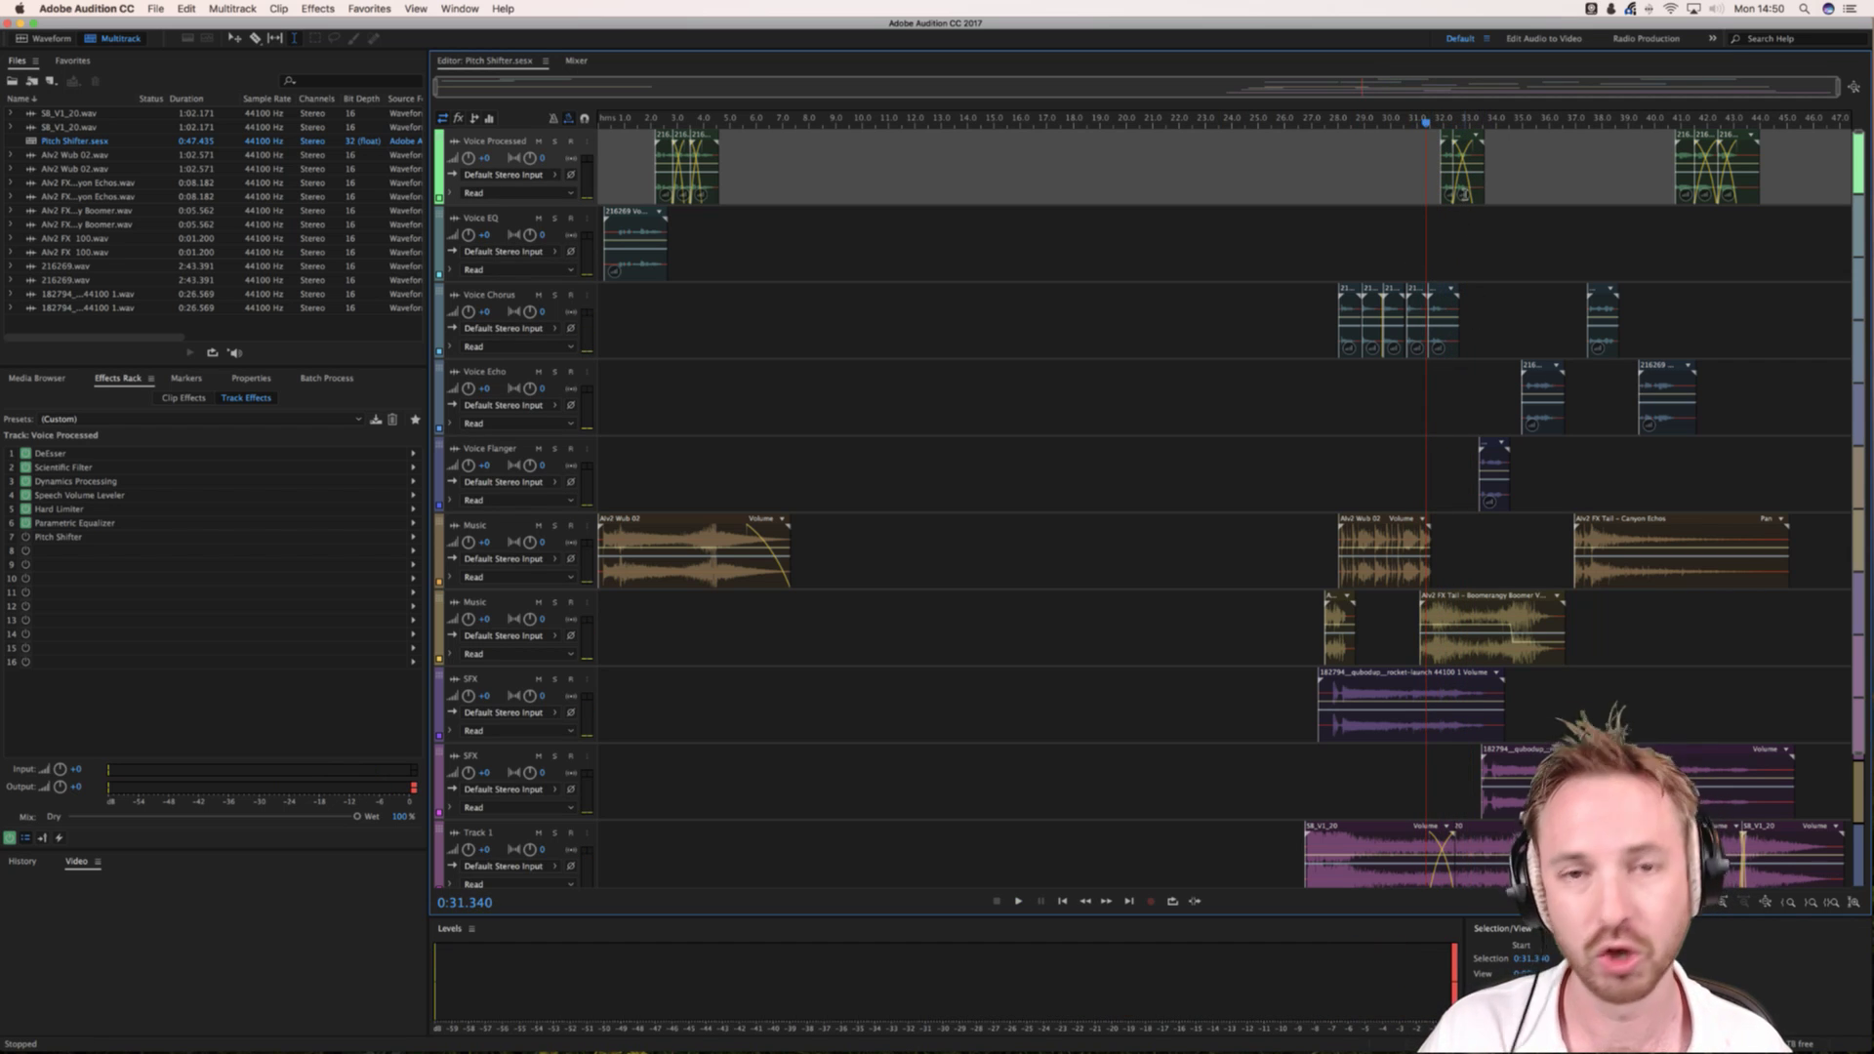
pyautogui.press('space')
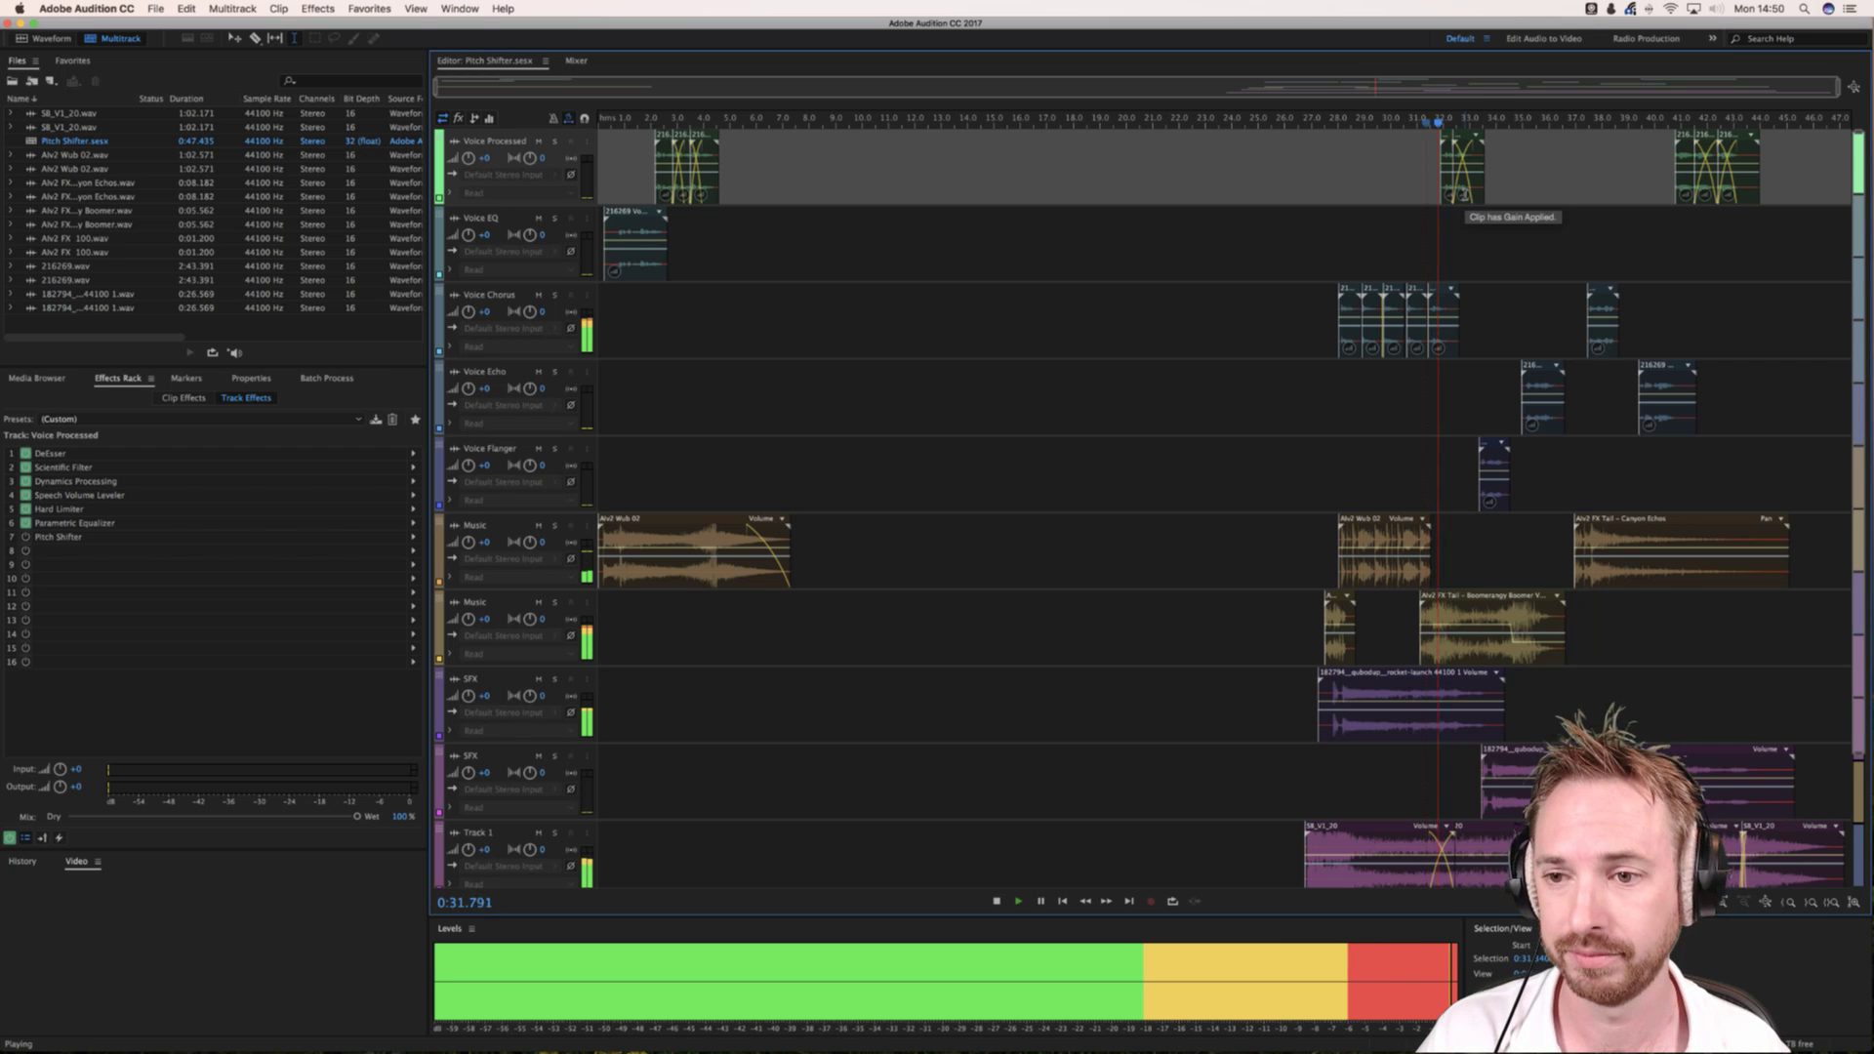
pyautogui.press('space')
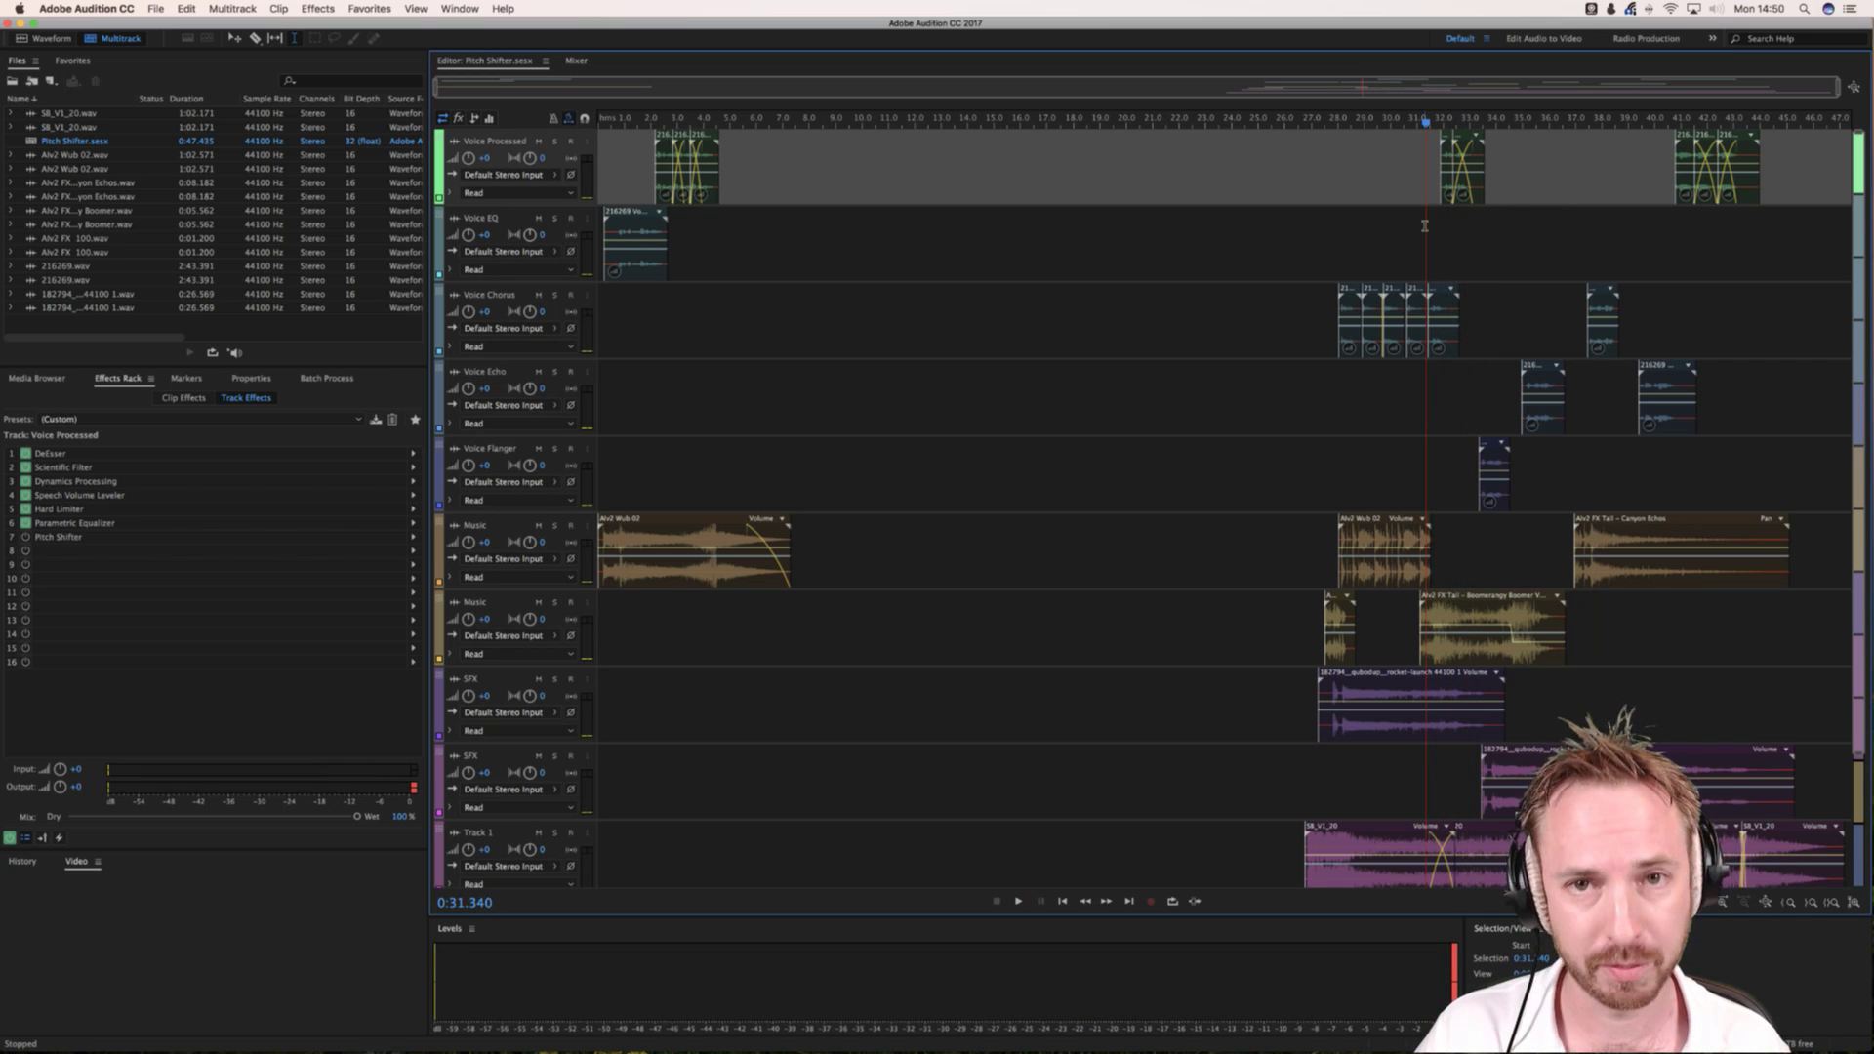
pyautogui.click(1677, 121)
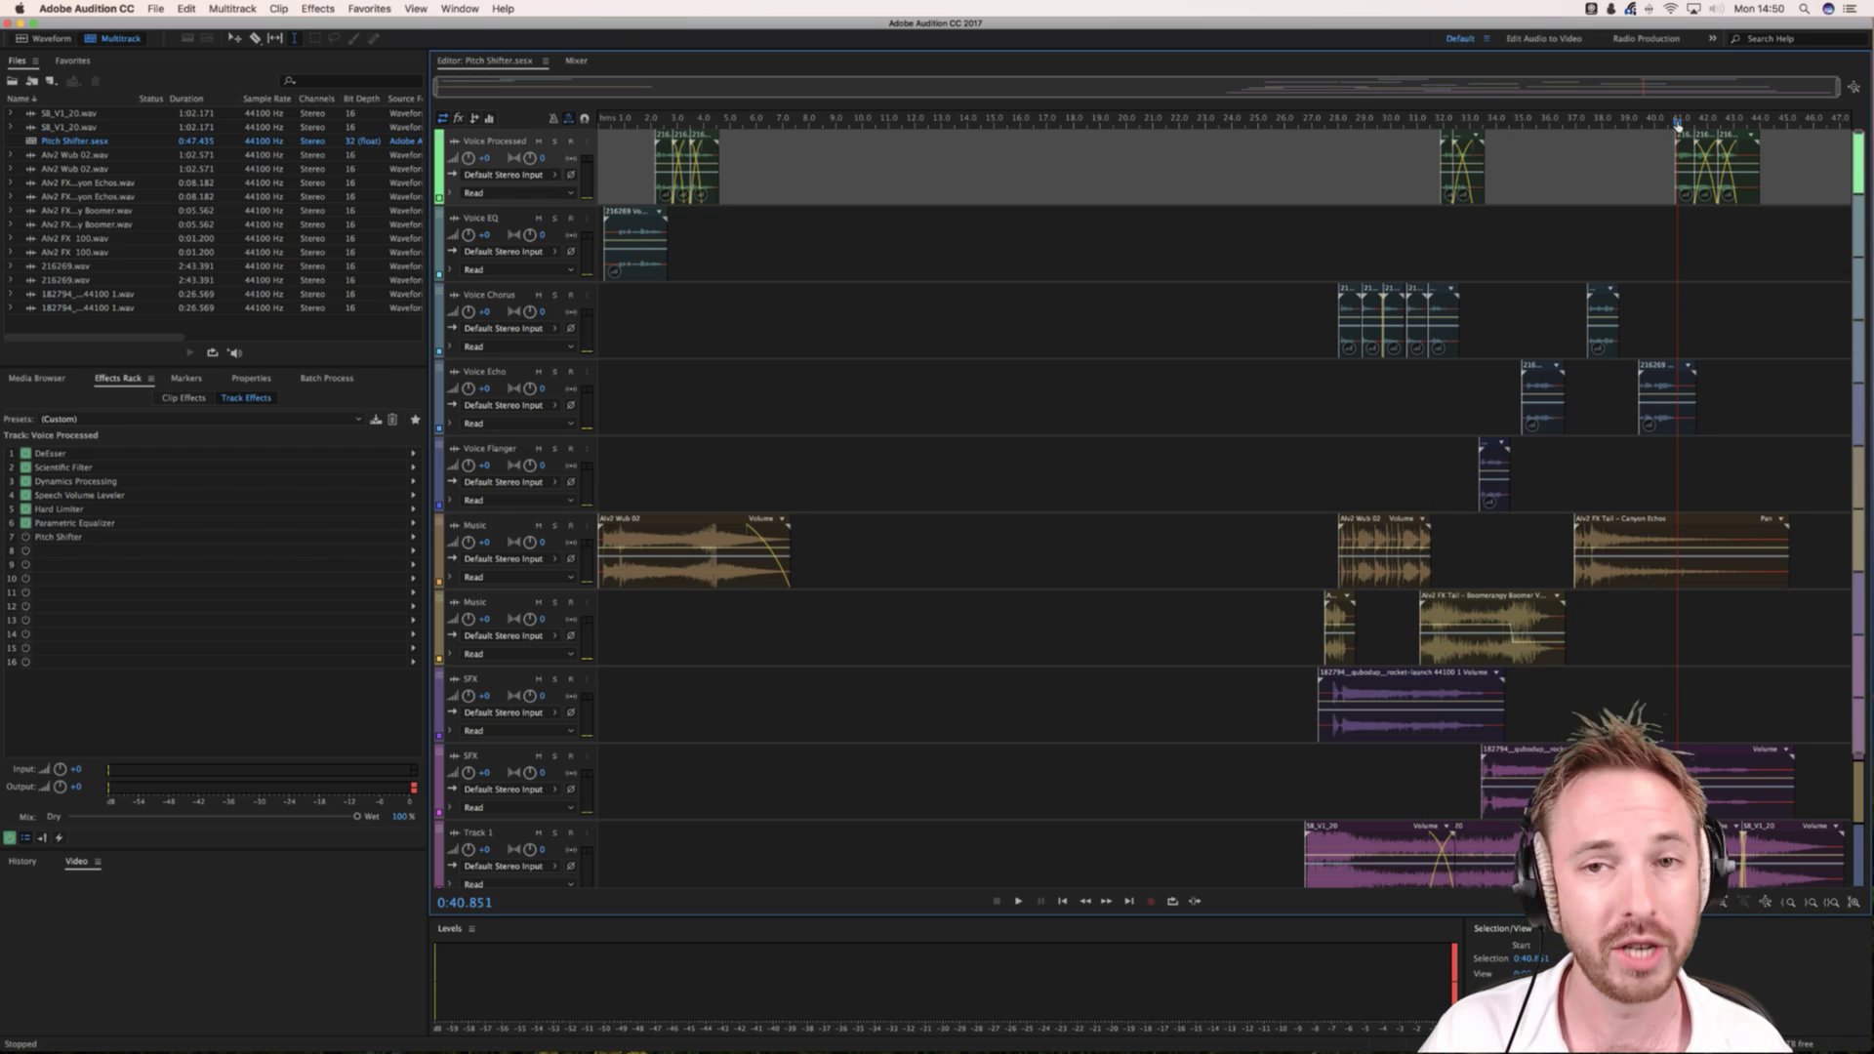
pyautogui.press('space')
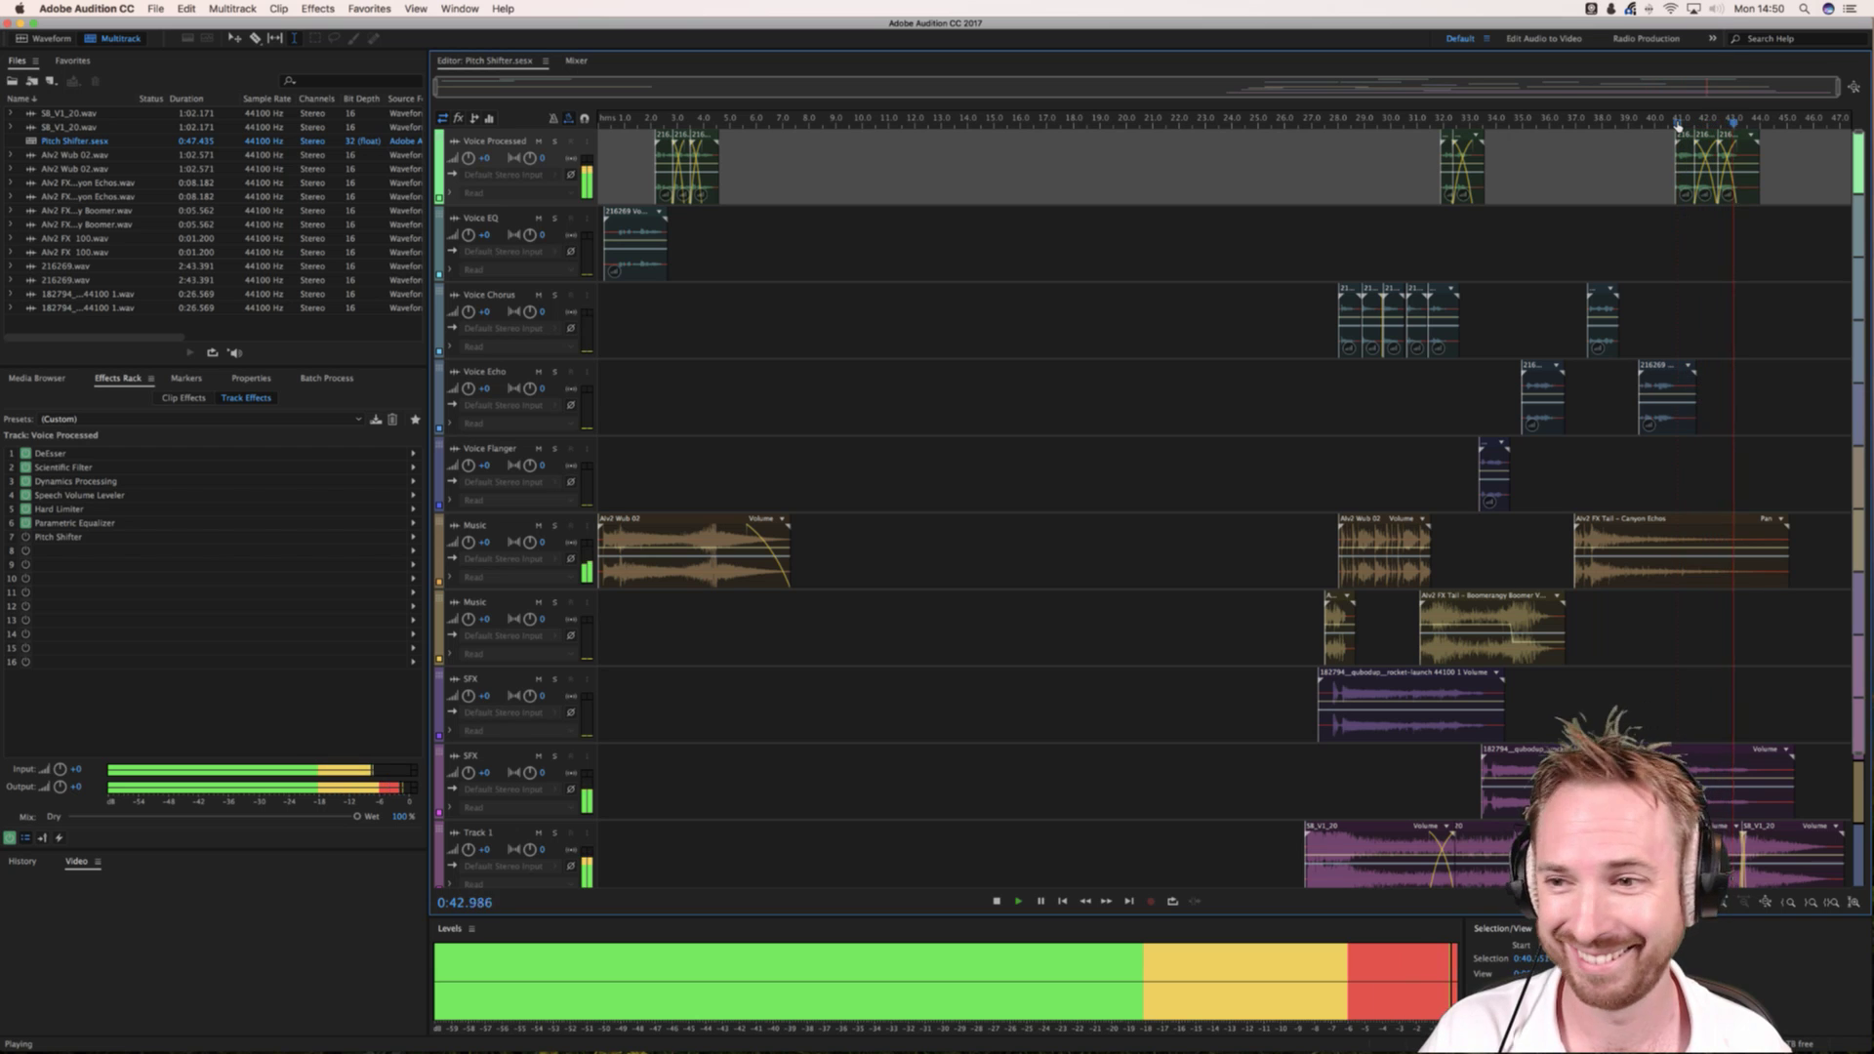
pyautogui.press('space')
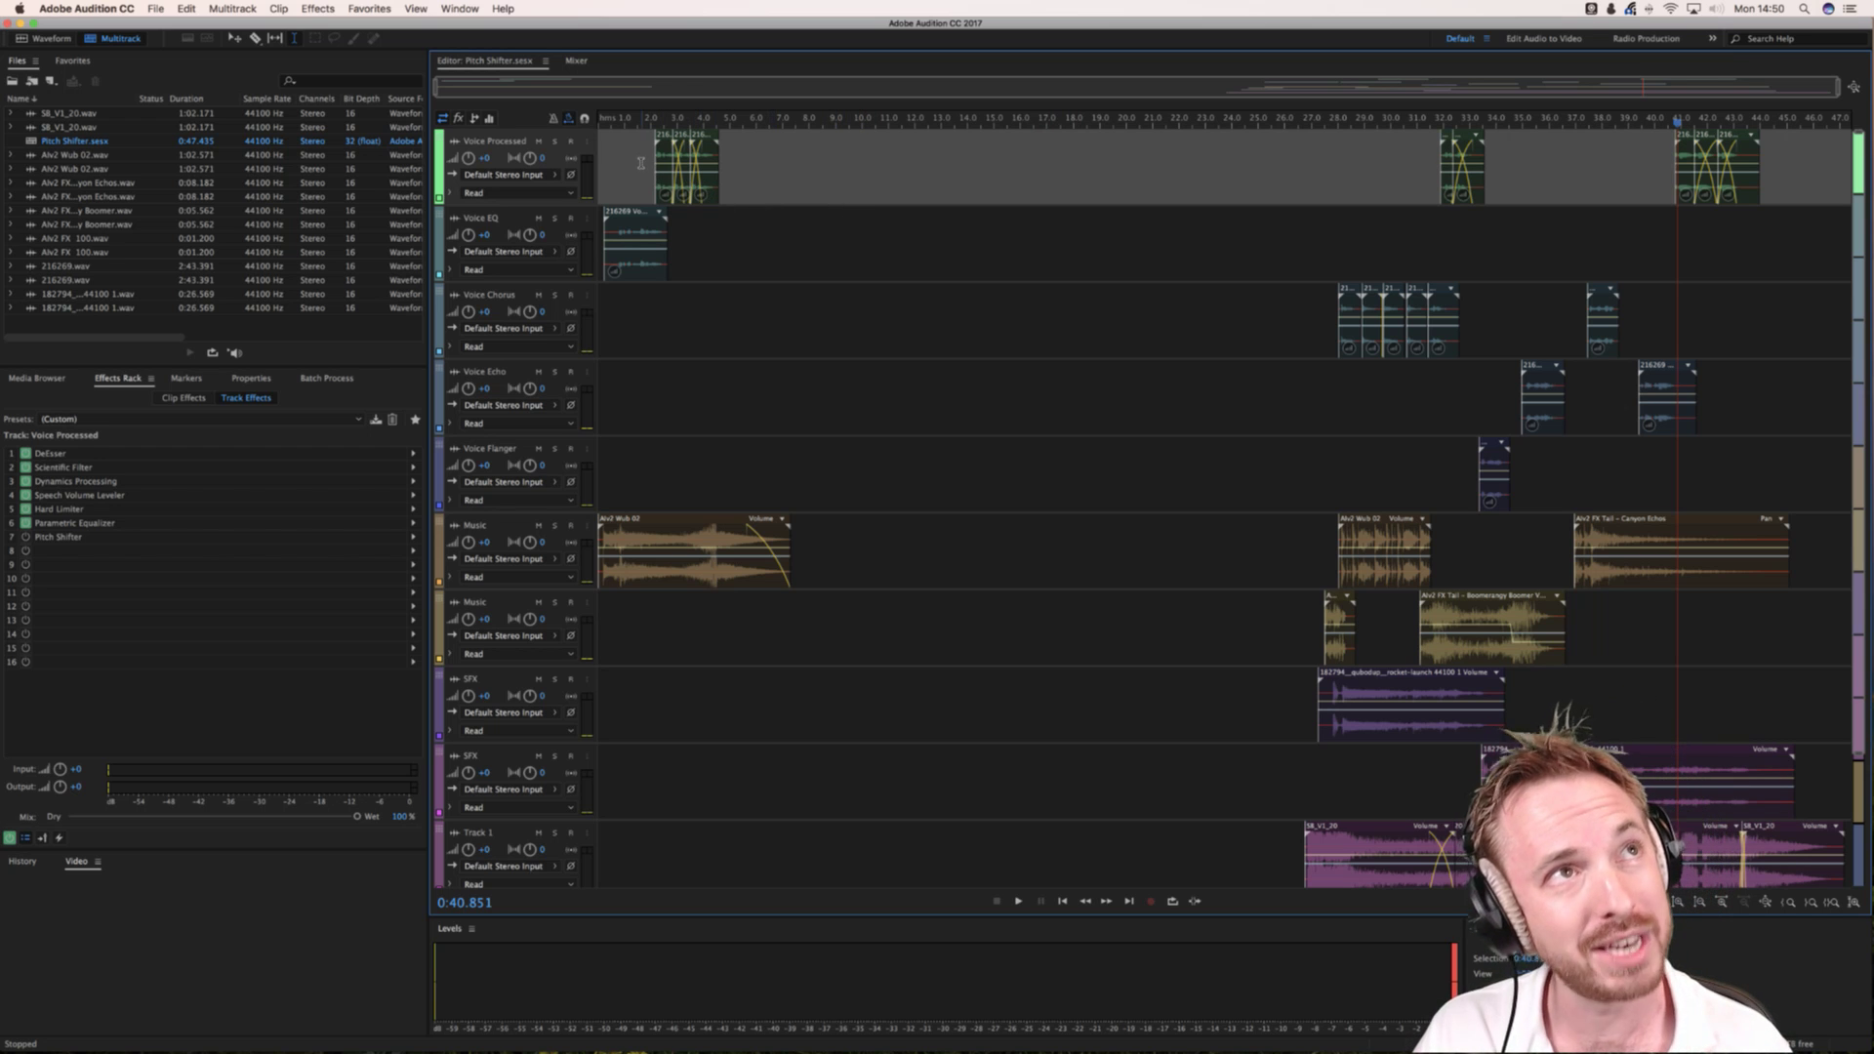
pyautogui.click(602, 125)
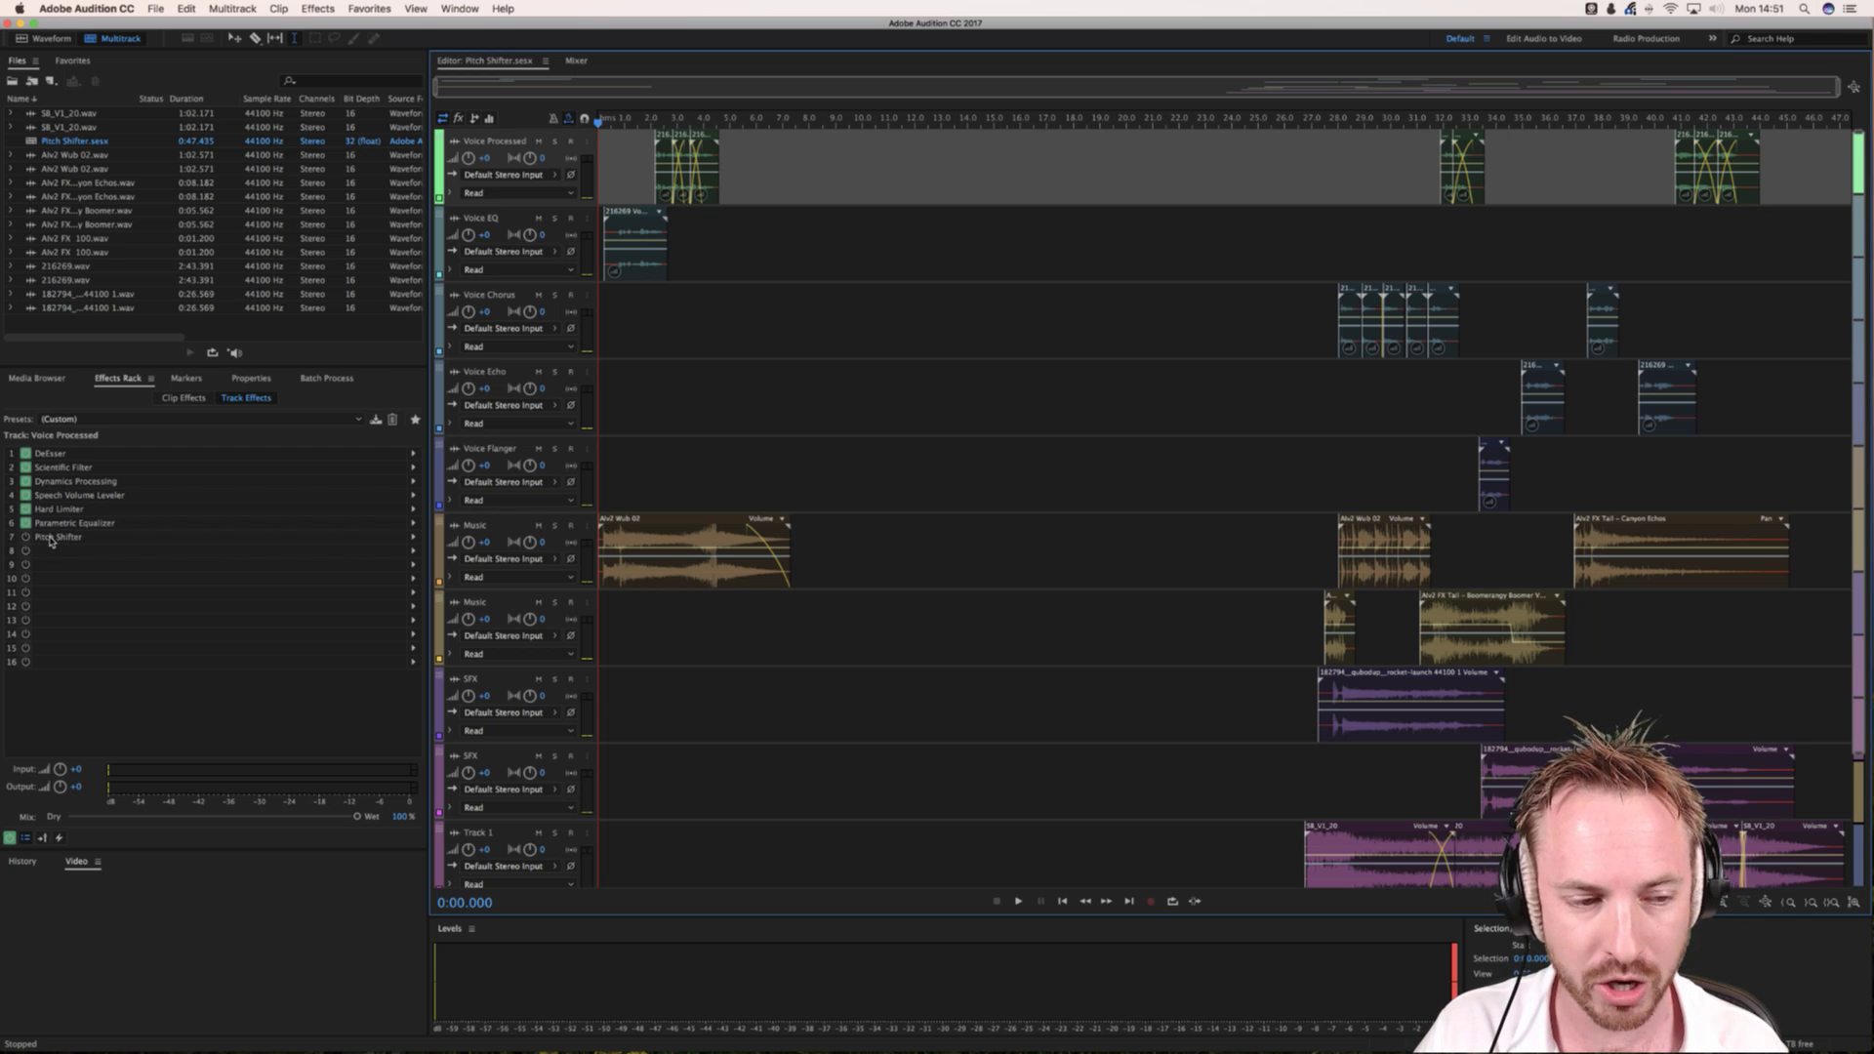
# Step: Delete the Pitch Shifter in slot 7 and insert a default Pitch Shifter (0 semitones, 0 cents)
pyautogui.click(388, 540)
pyautogui.press('Delete')
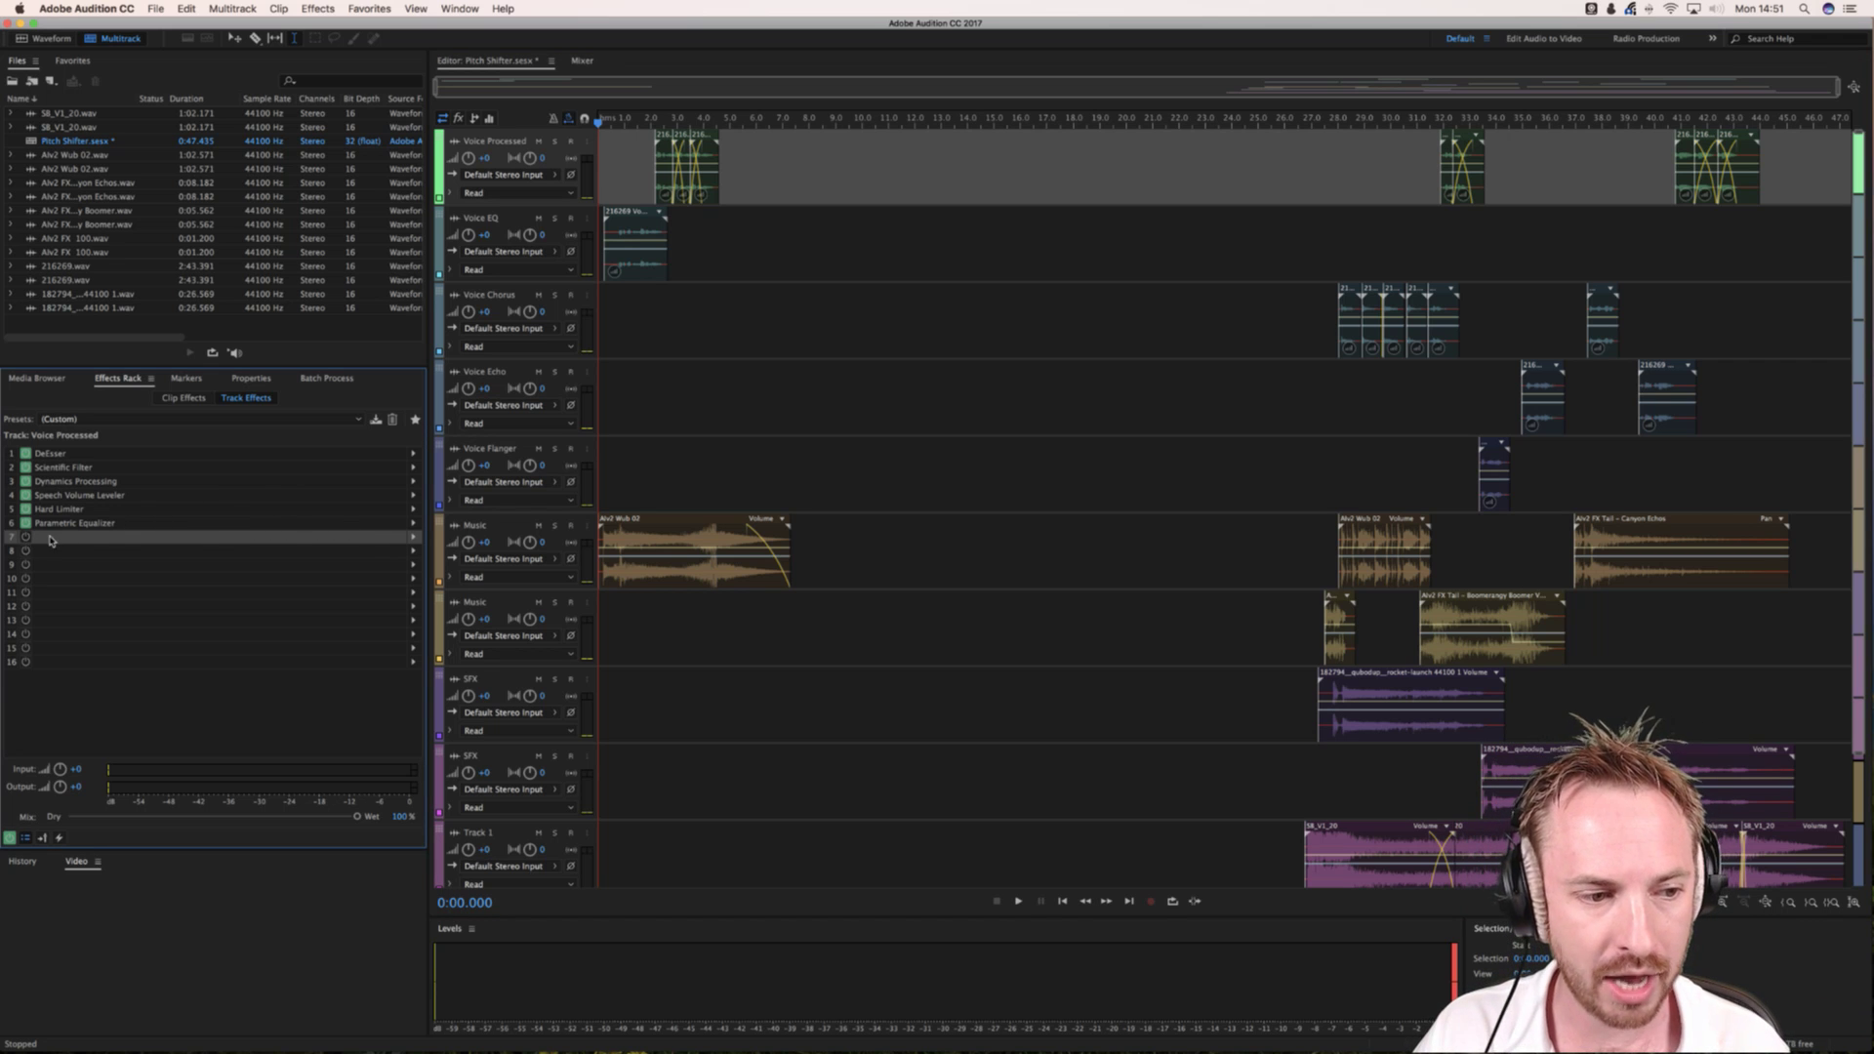
pyautogui.click(413, 537)
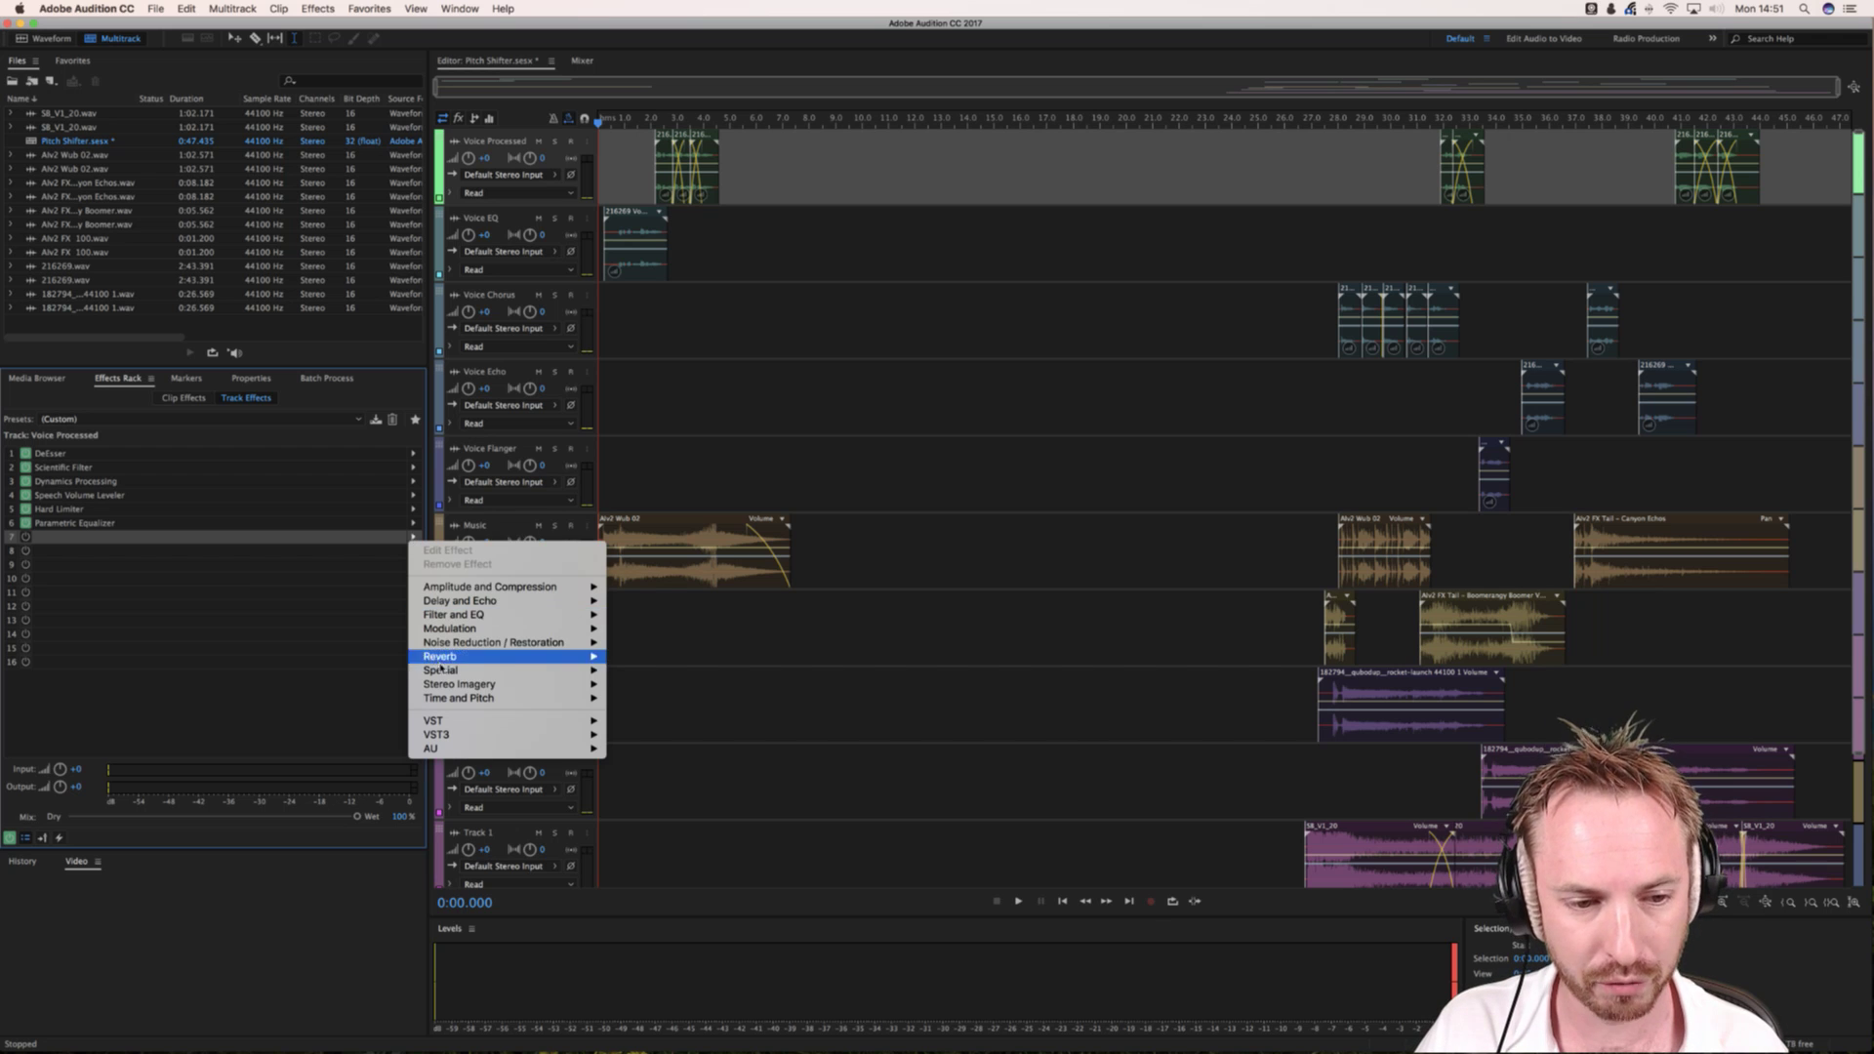
pyautogui.moveTo(466, 699)
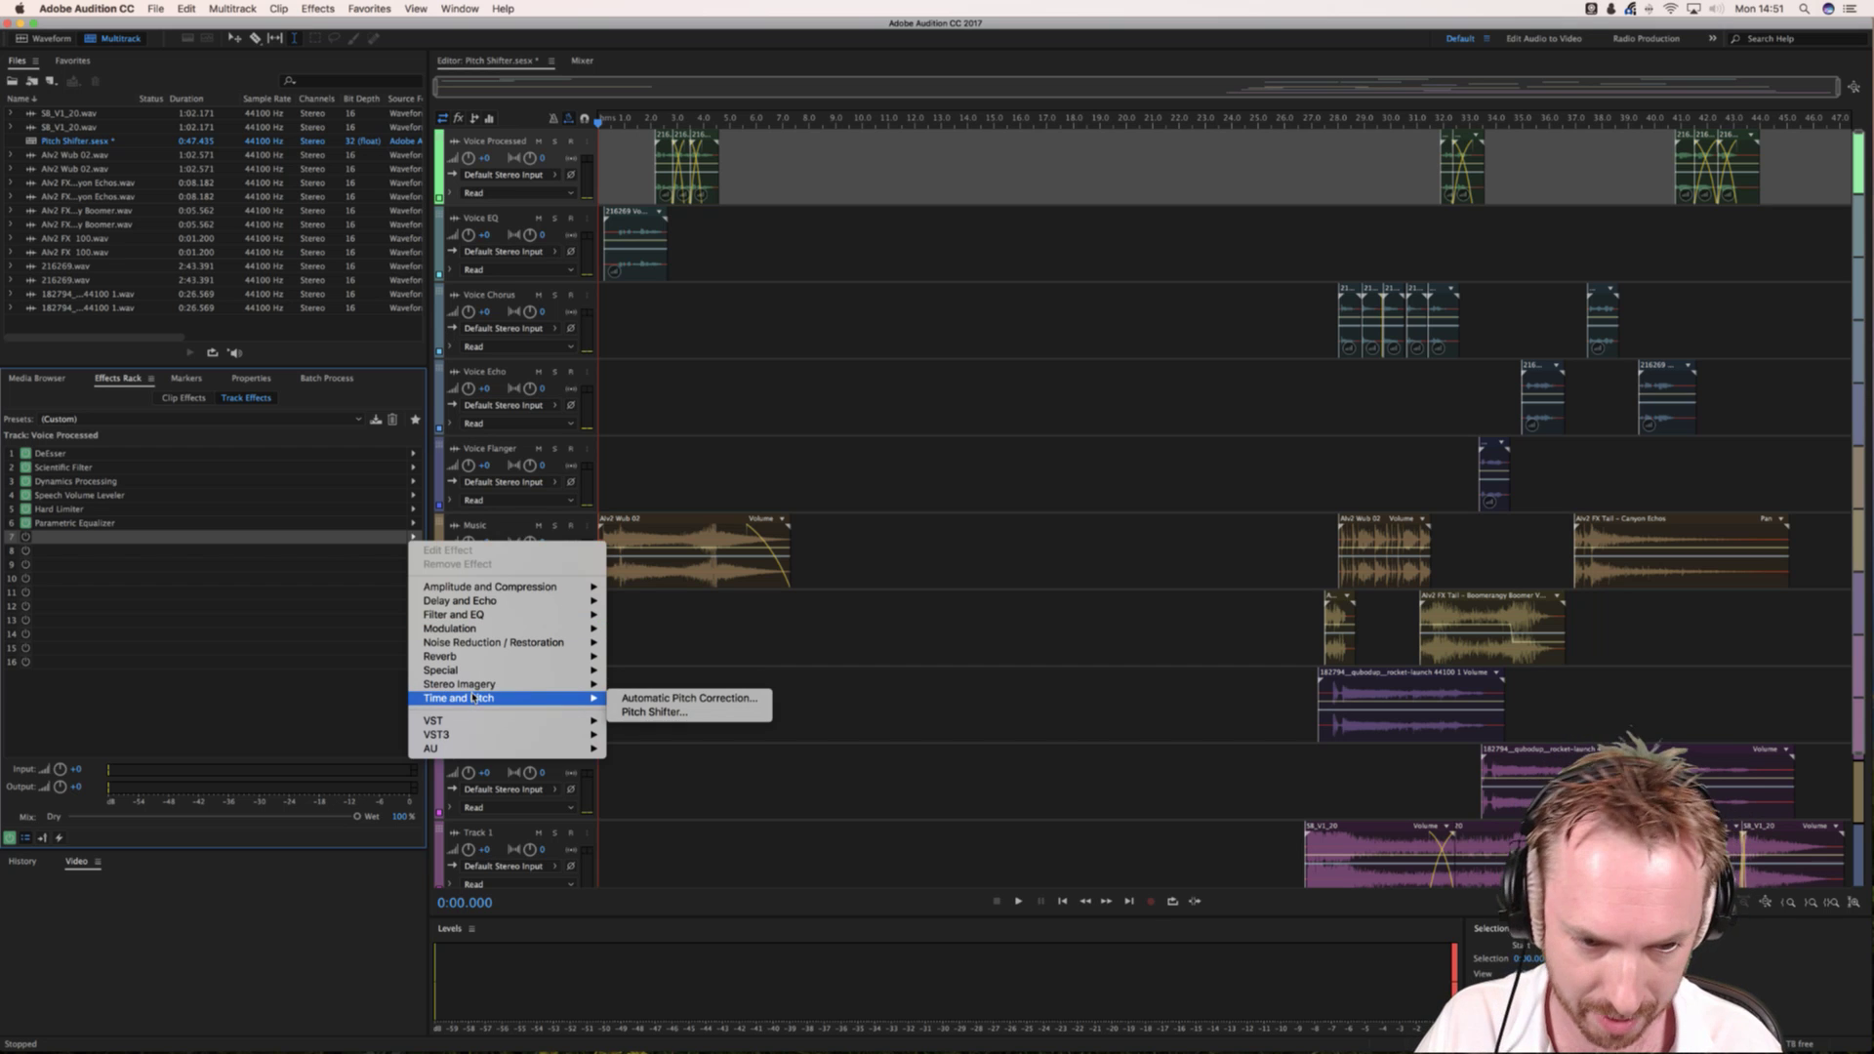
pyautogui.click(661, 713)
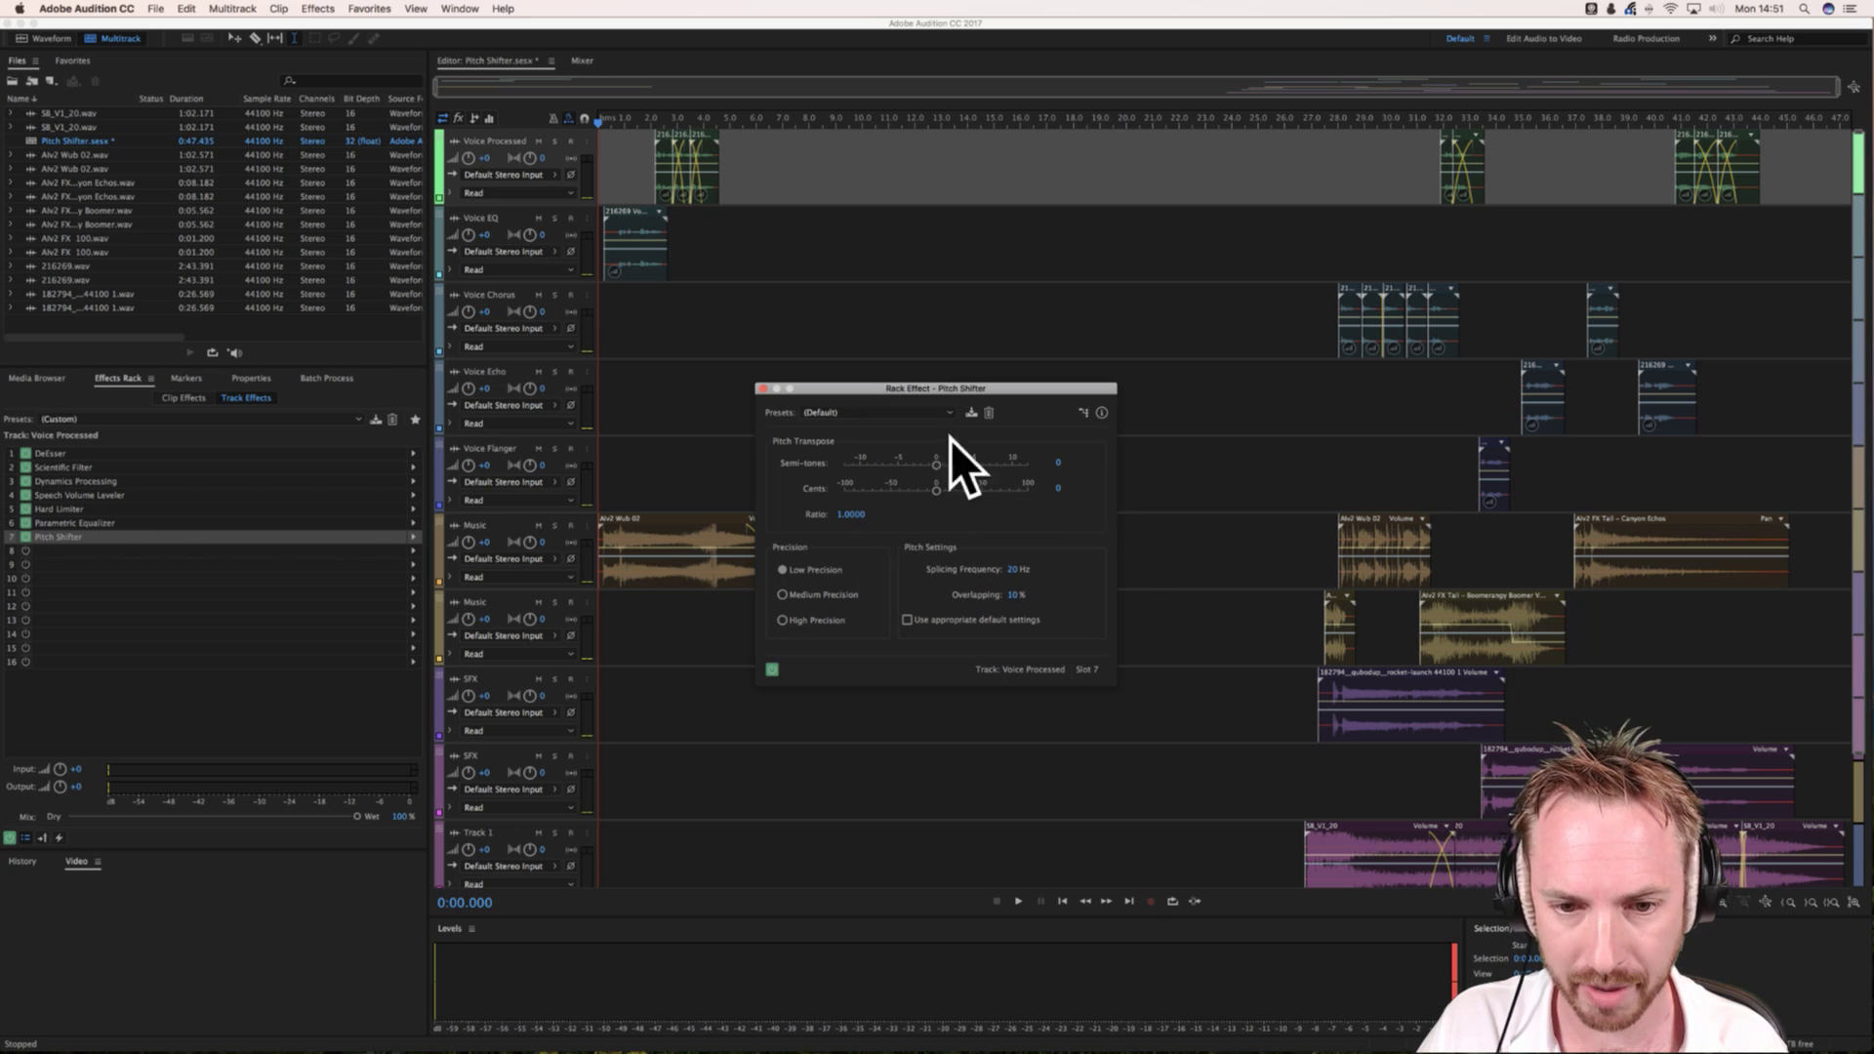
pyautogui.click(763, 389)
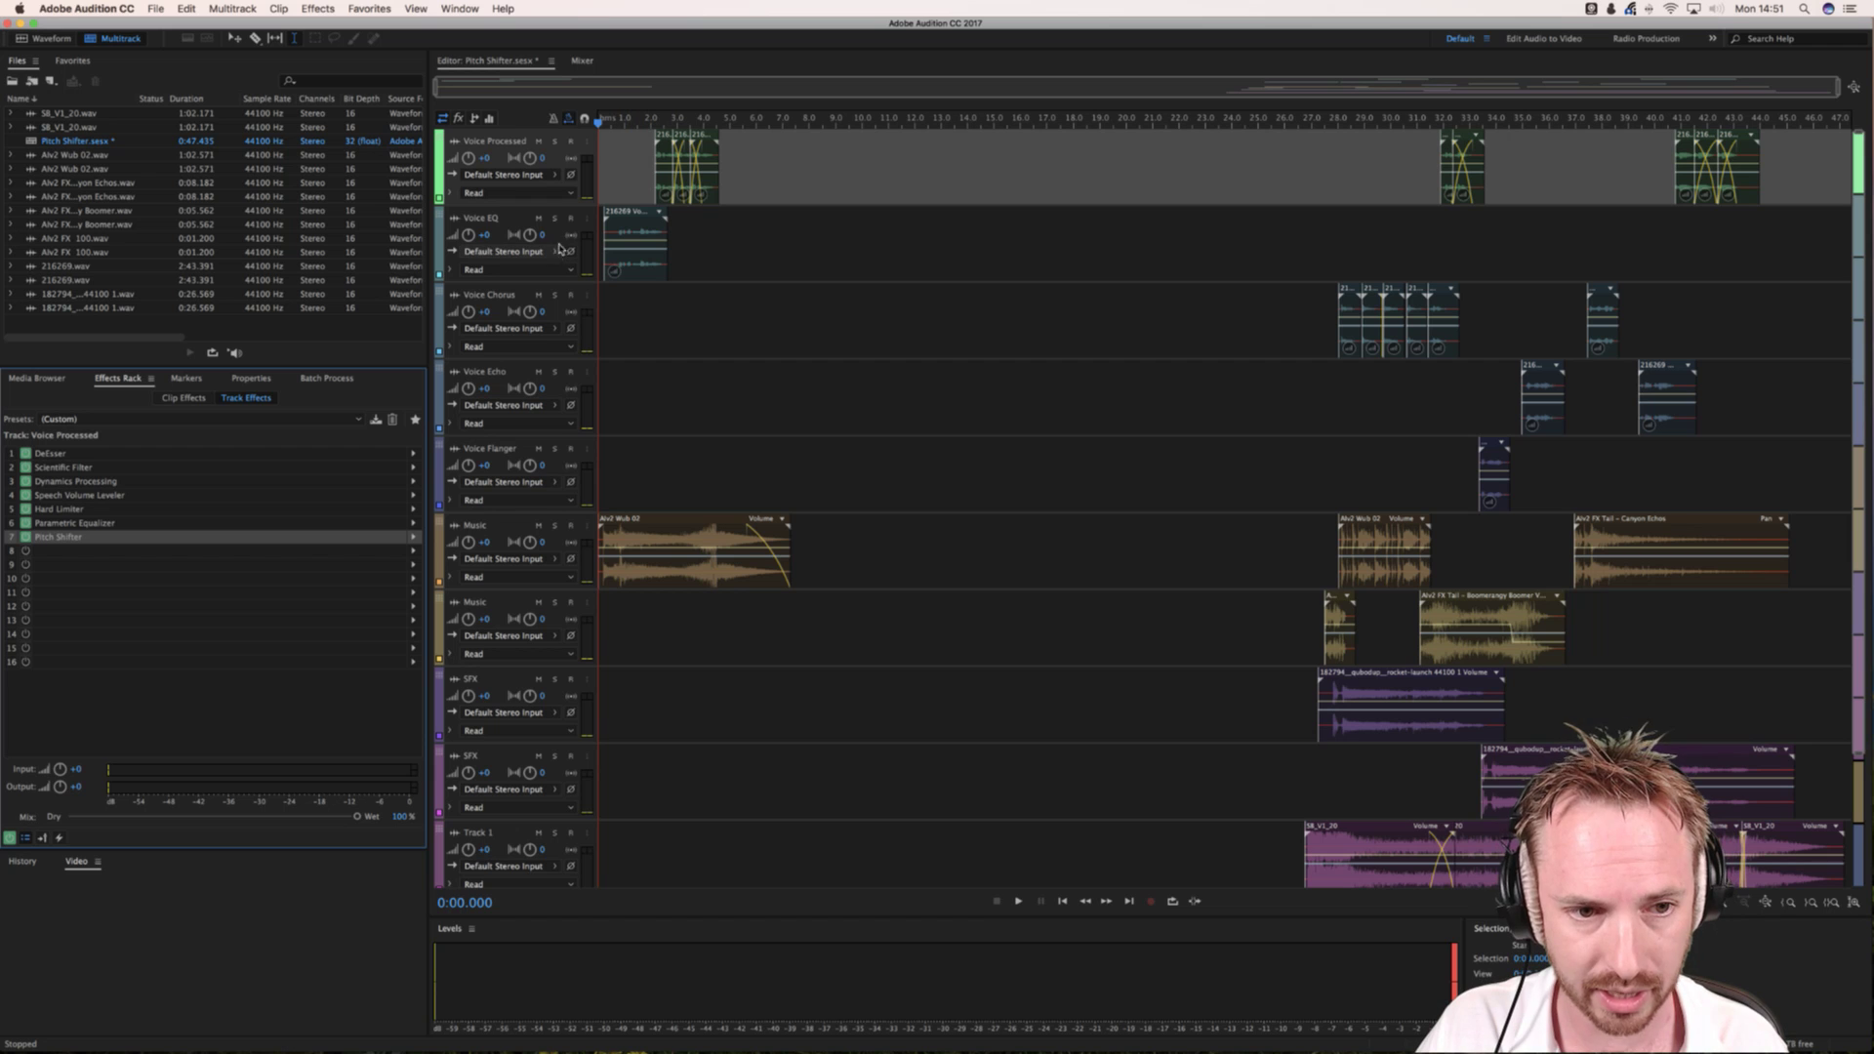
# Step: Zoom into the opening clips, play them briefly, and expand the Voice Processed Volume automation lane
pyautogui.scroll(6, 556, 199)
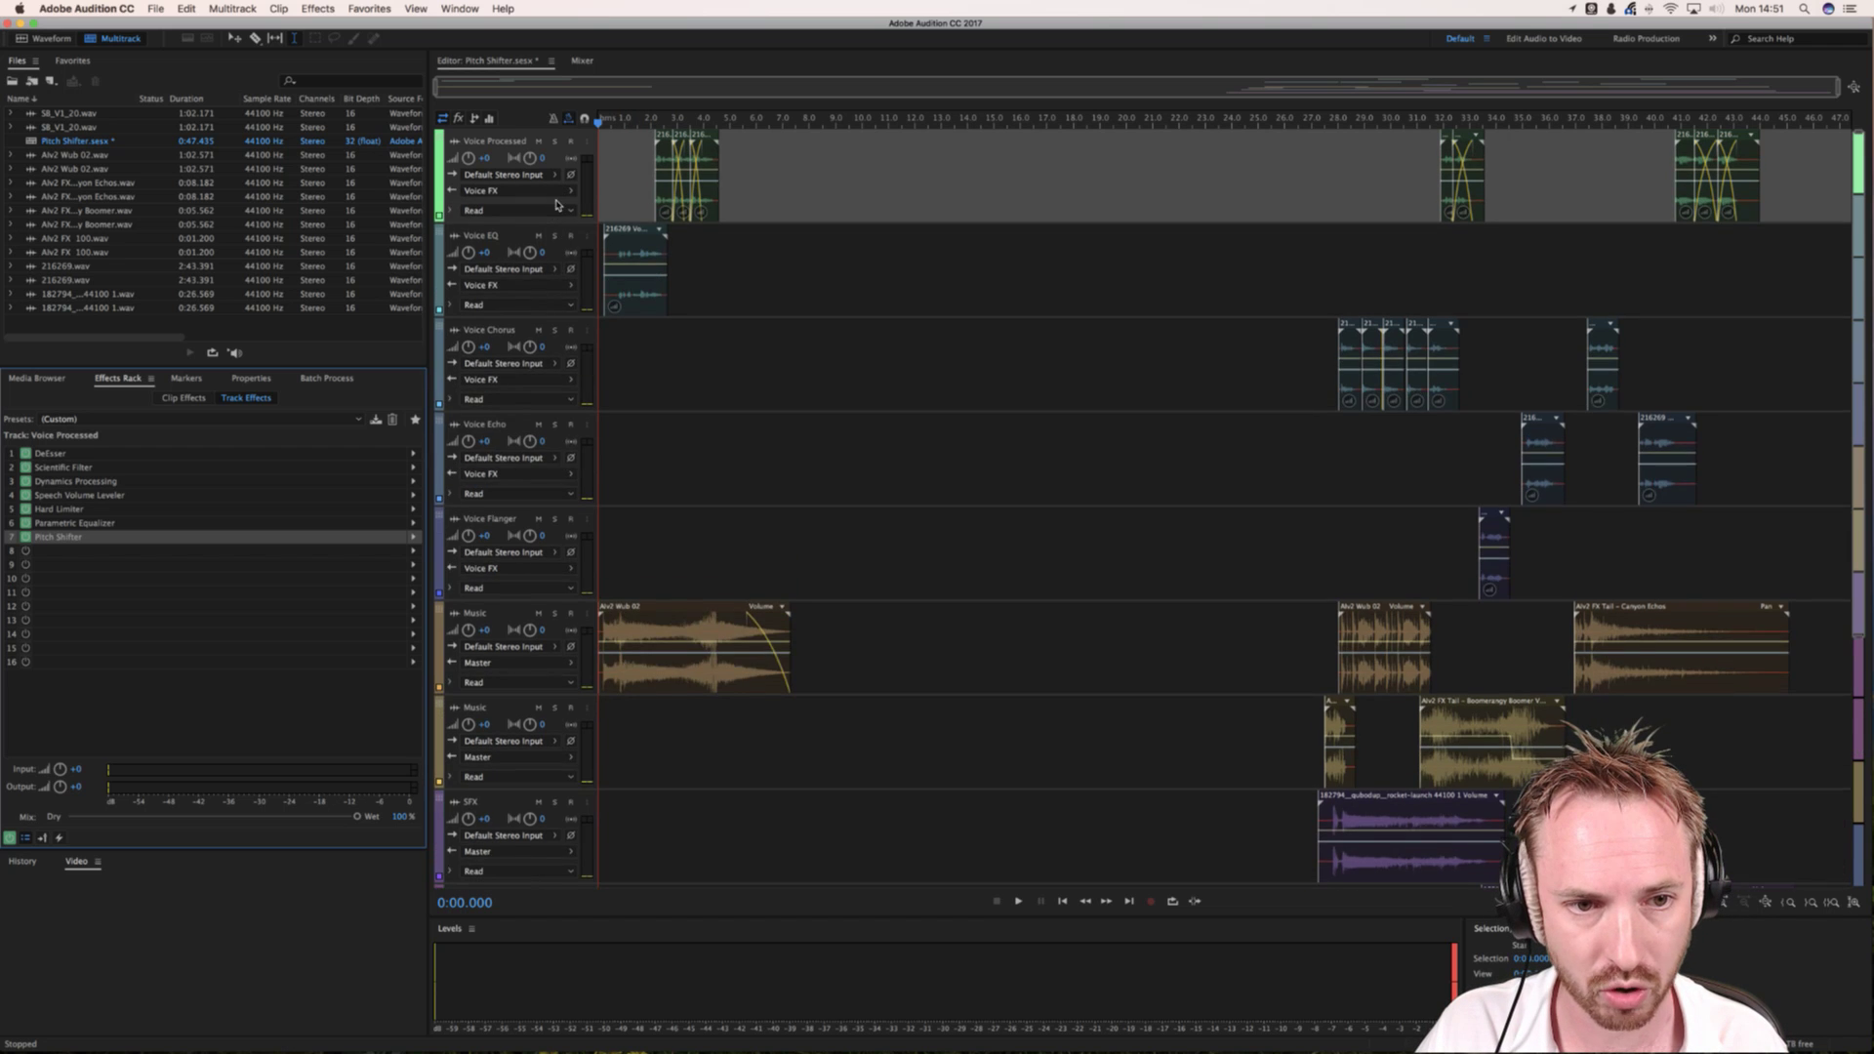
pyautogui.scroll(1, 557, 205)
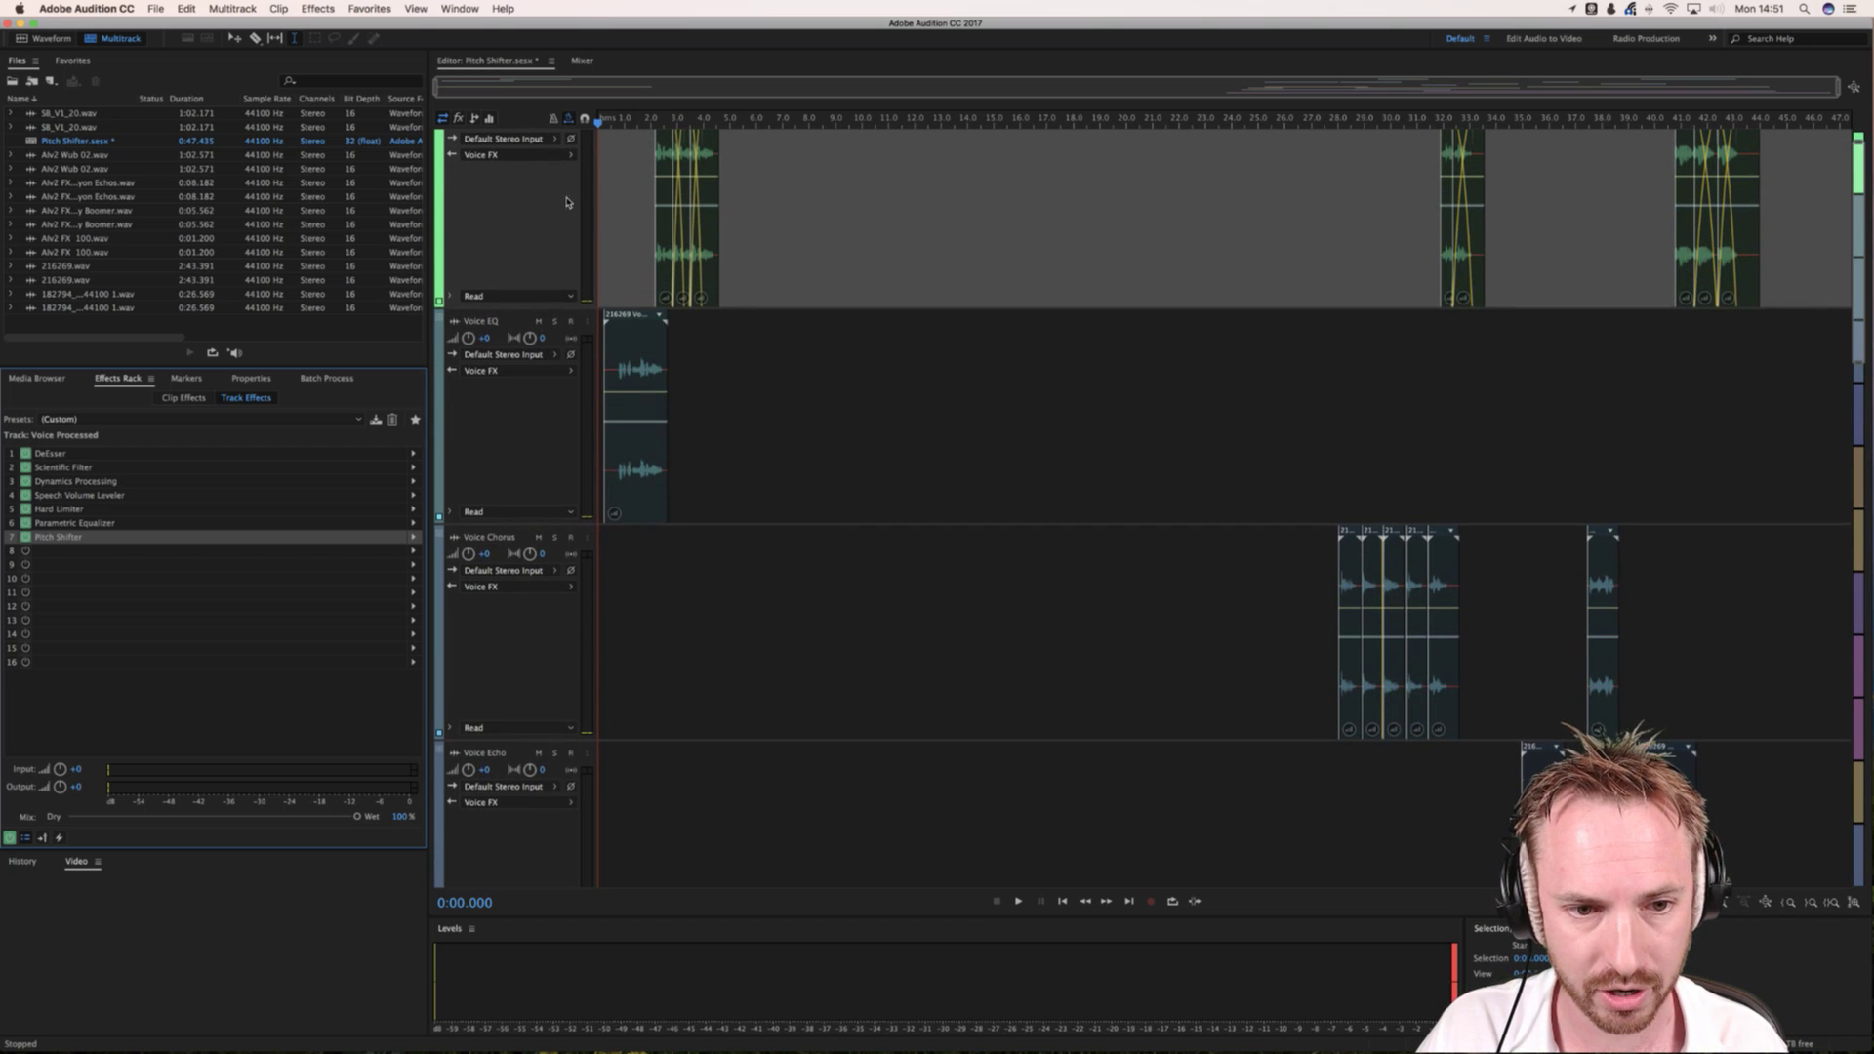
pyautogui.scroll(6, 618, 183)
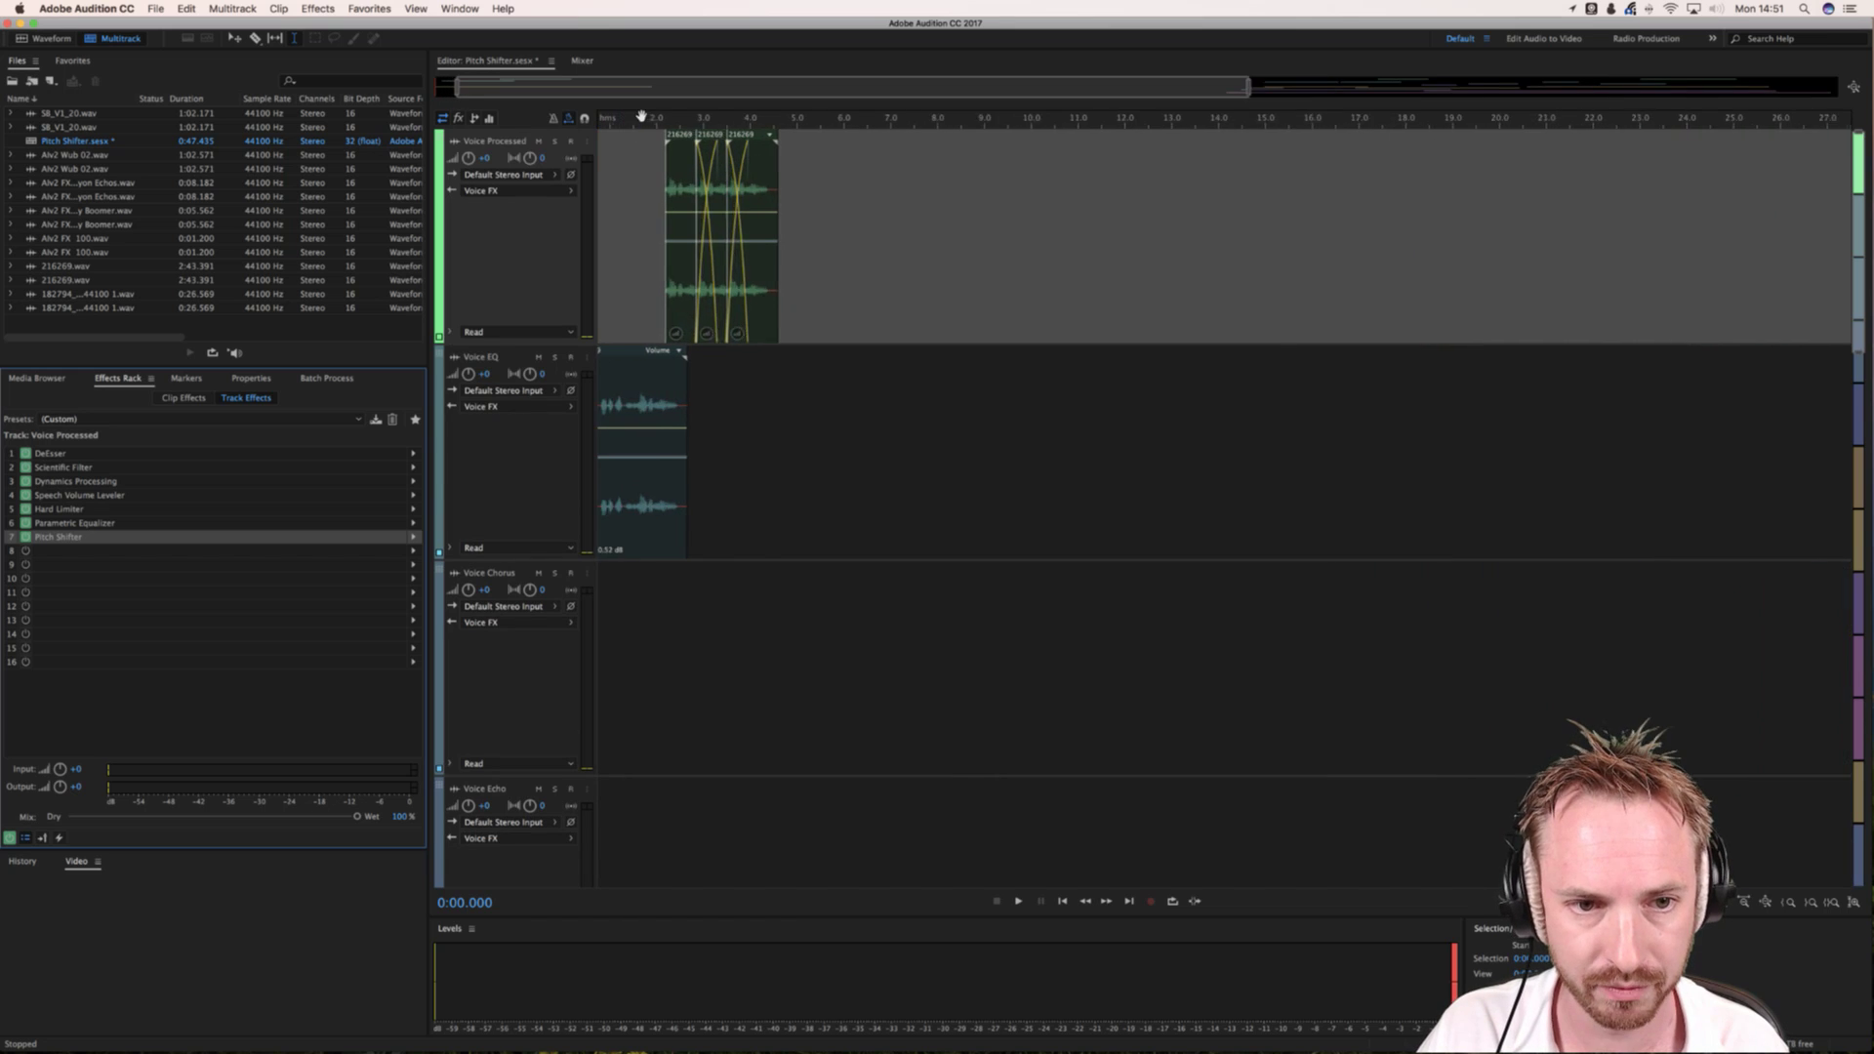
pyautogui.scroll(3, 642, 115)
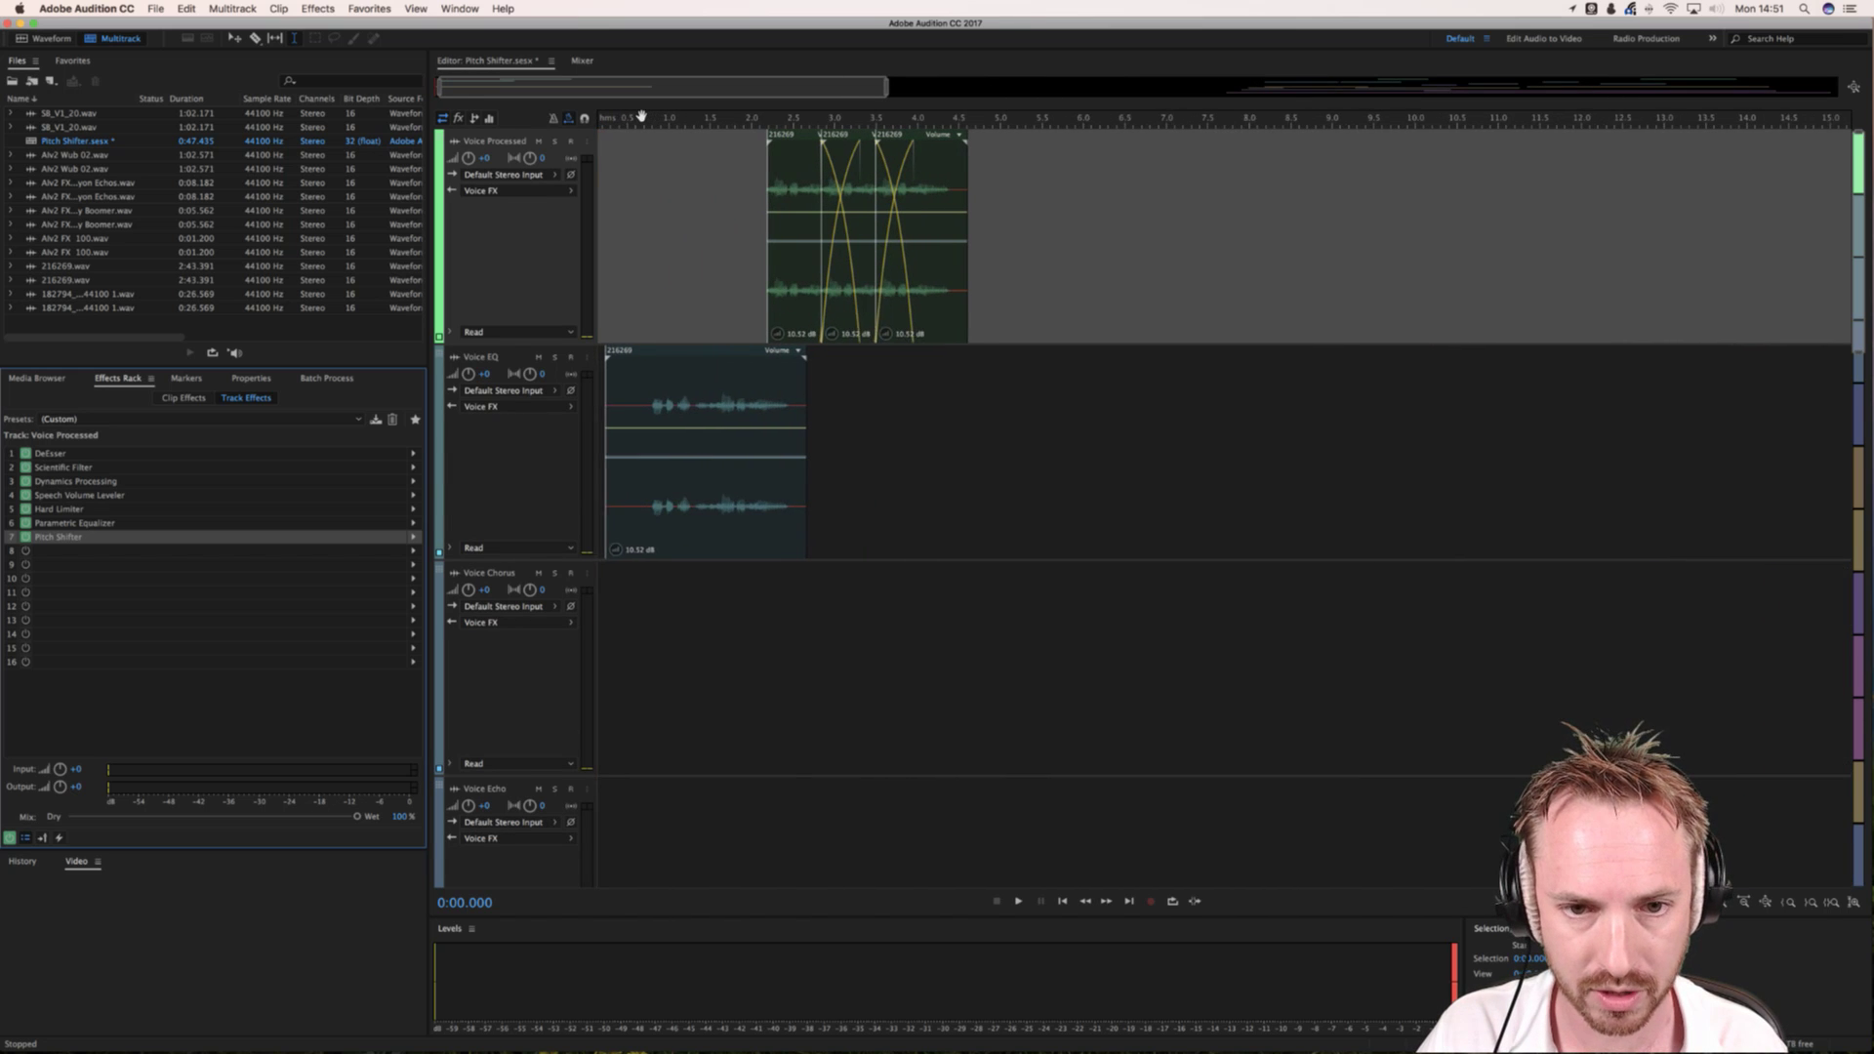
pyautogui.press('space')
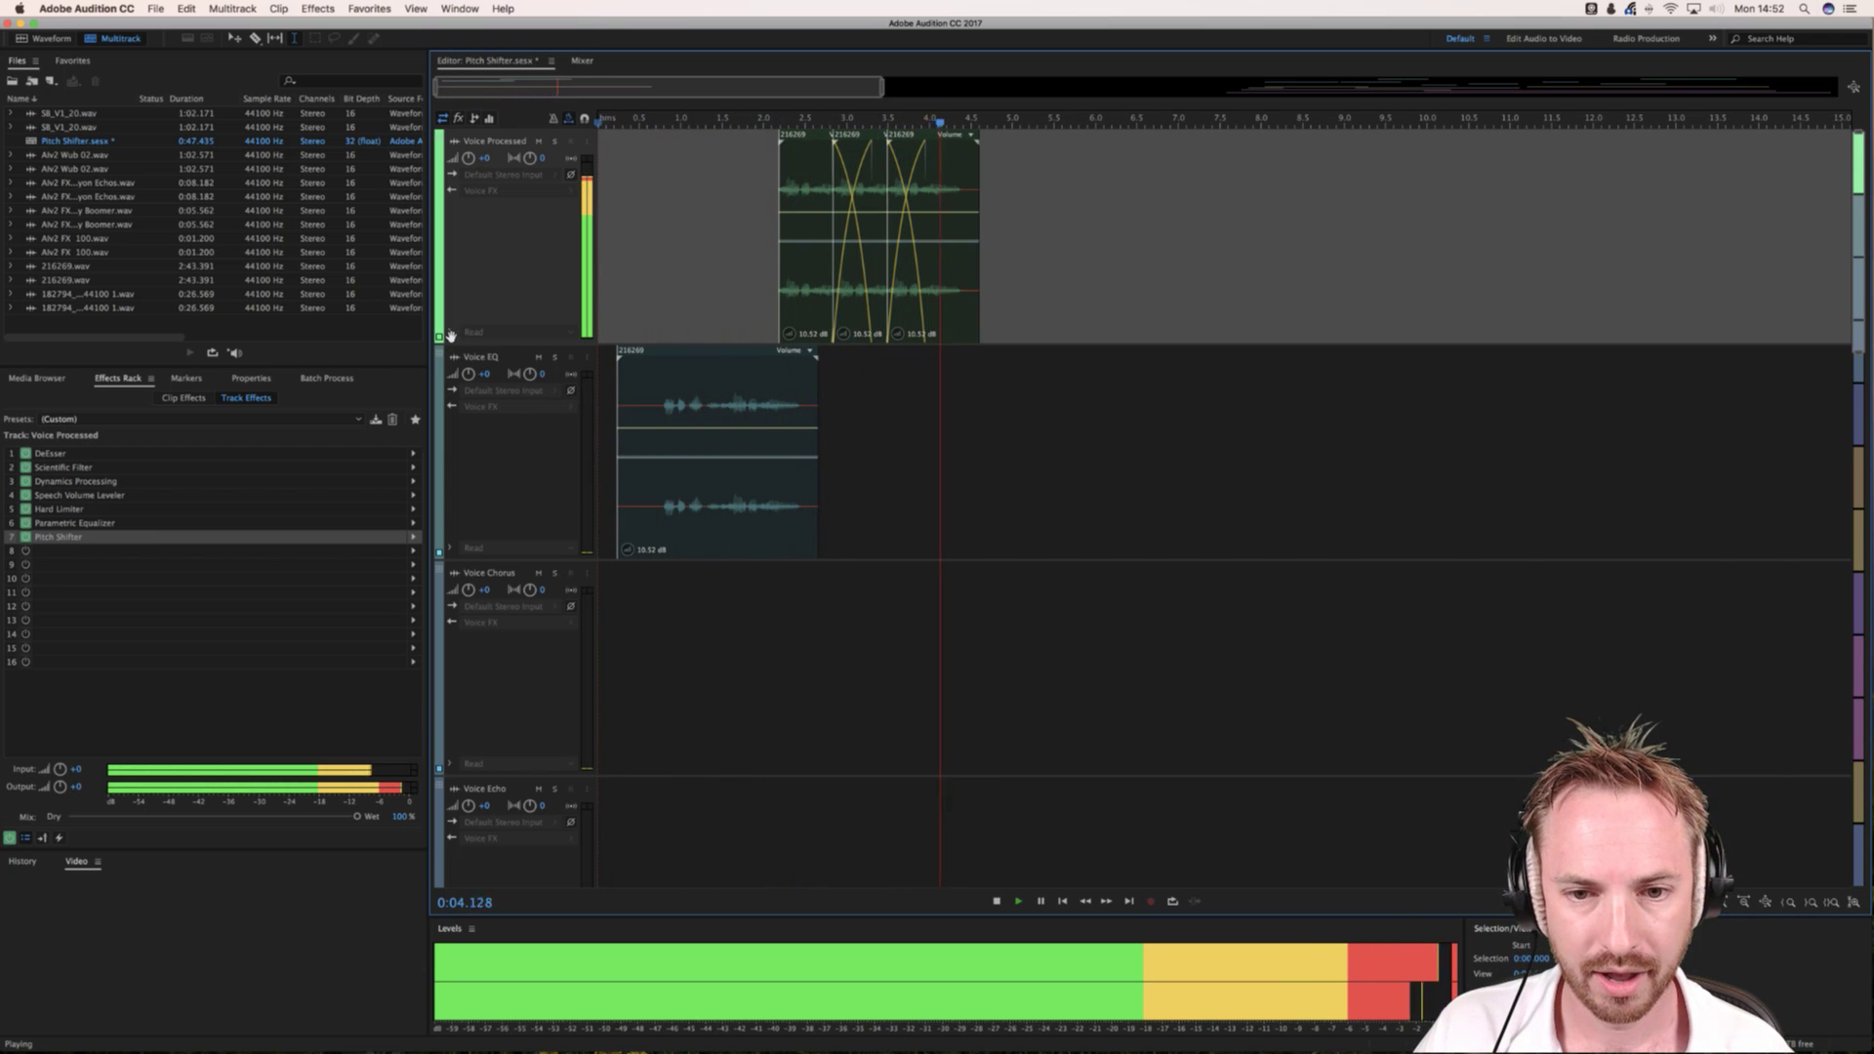
pyautogui.press('space')
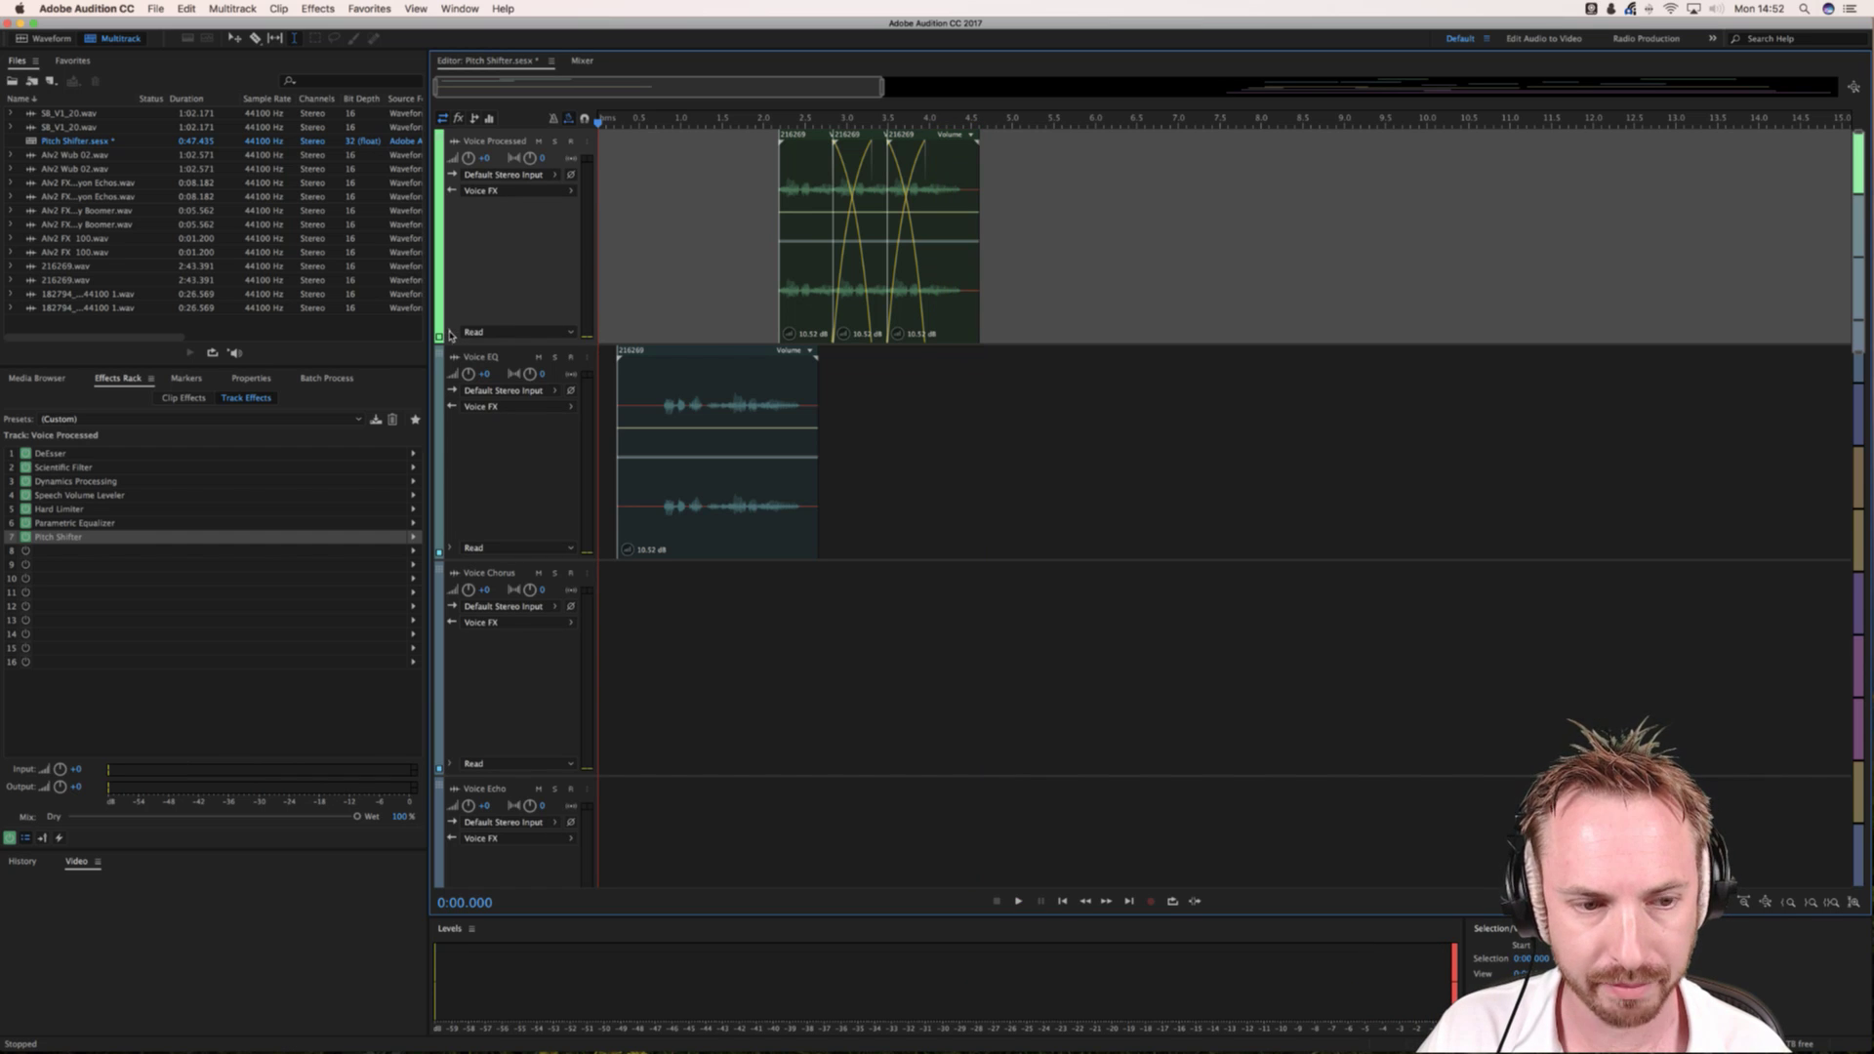
pyautogui.click(451, 333)
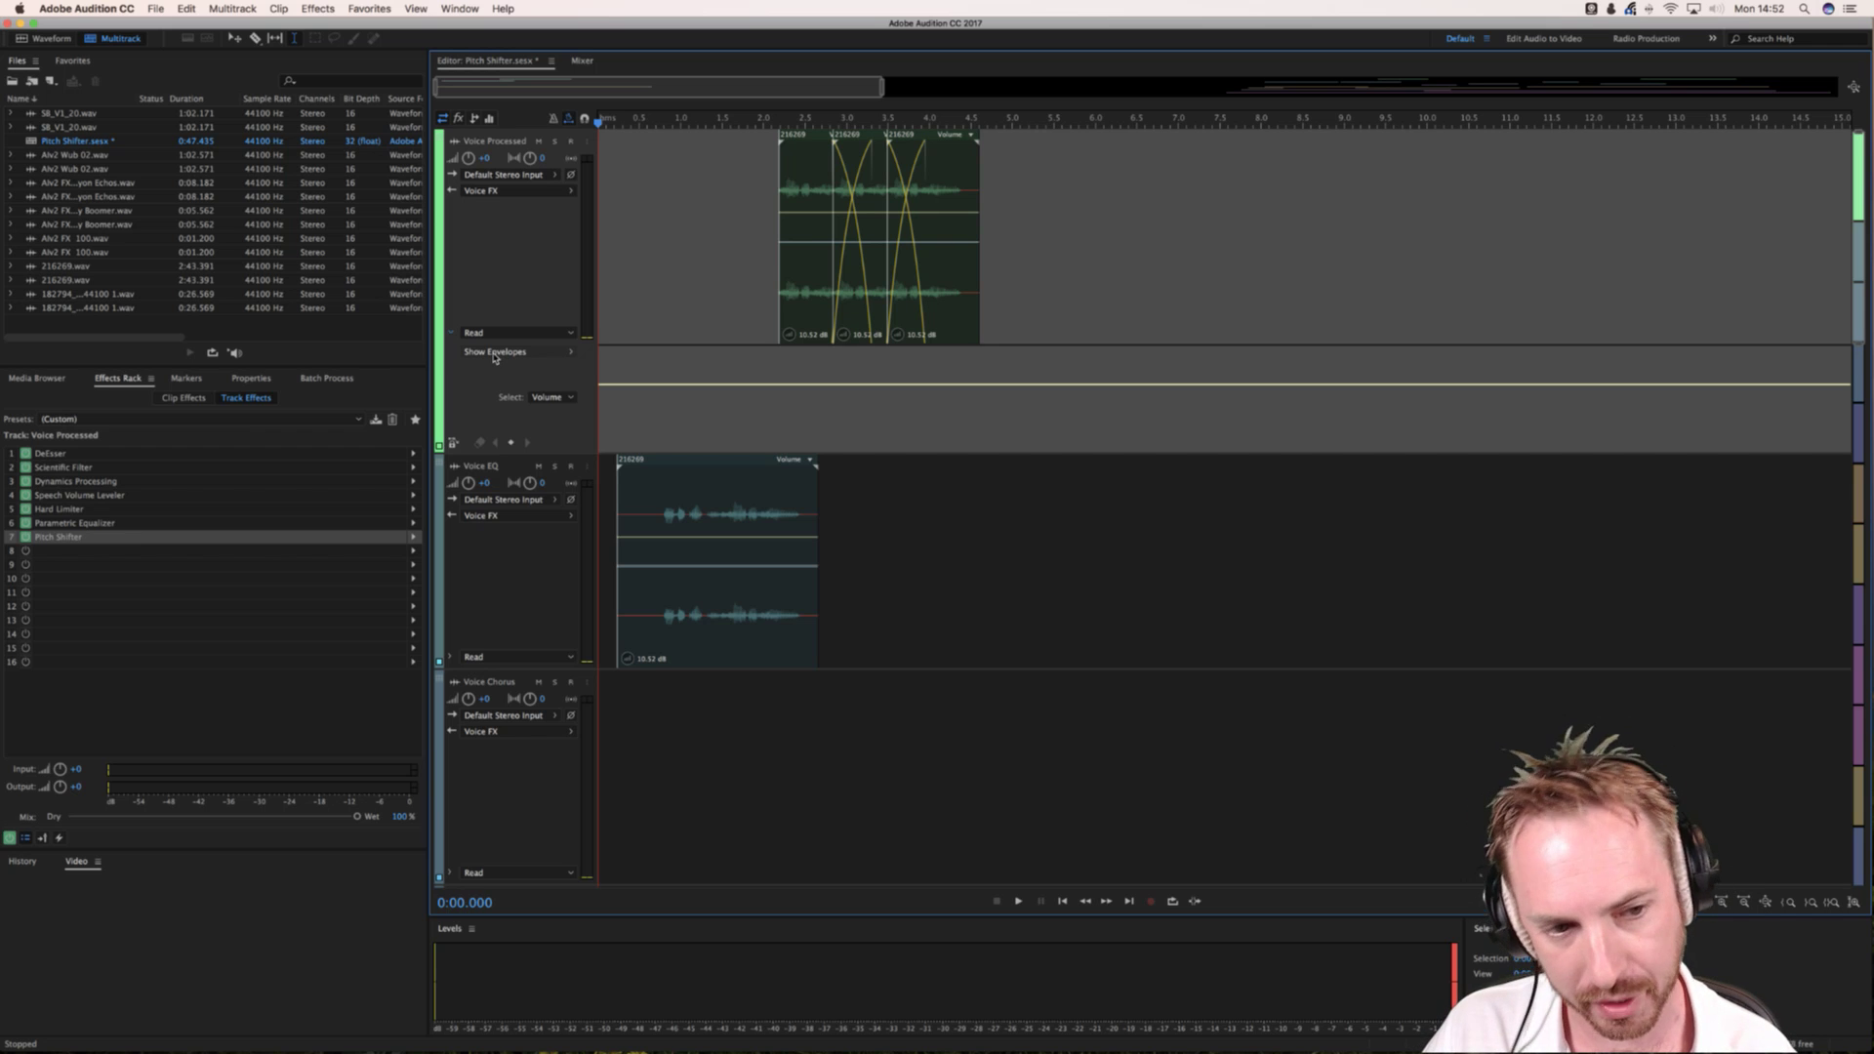
# Step: Show the Pitch Shifter Transpose Ratio envelope in the Voice Processed automation lane
pyautogui.click(494, 353)
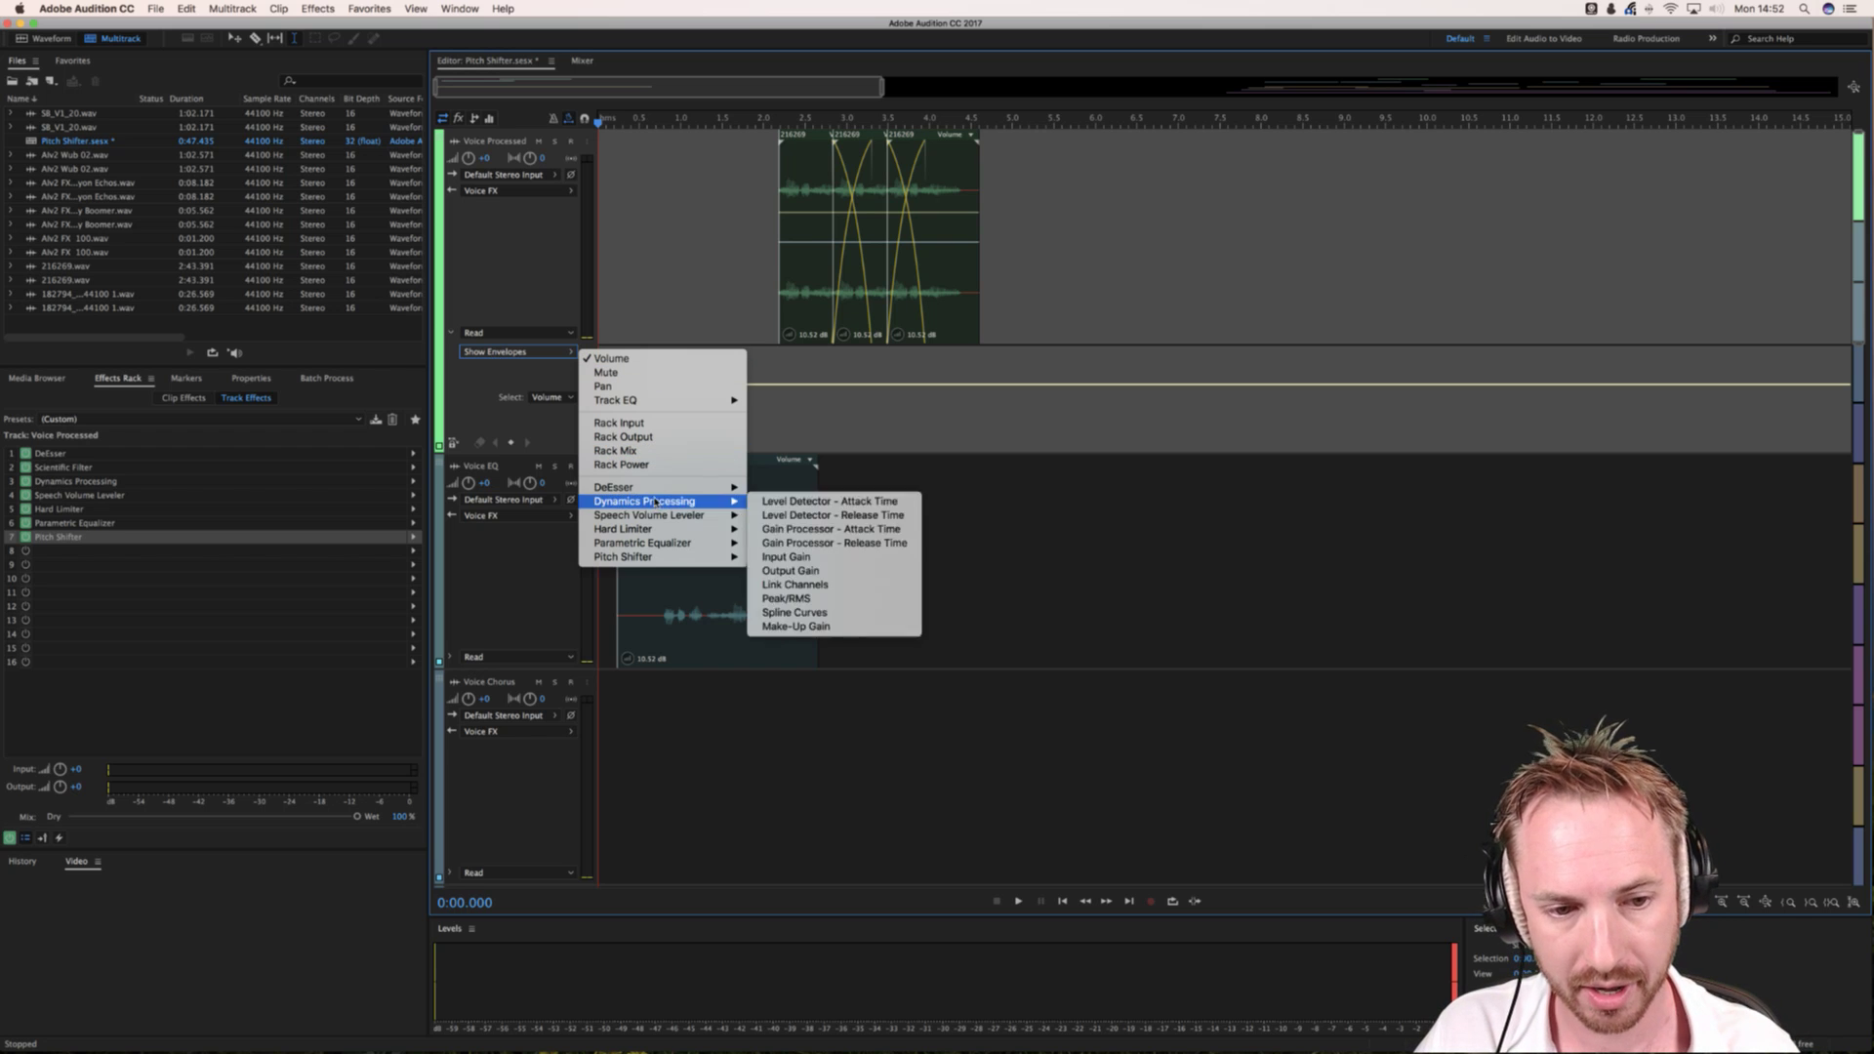
pyautogui.moveTo(683, 565)
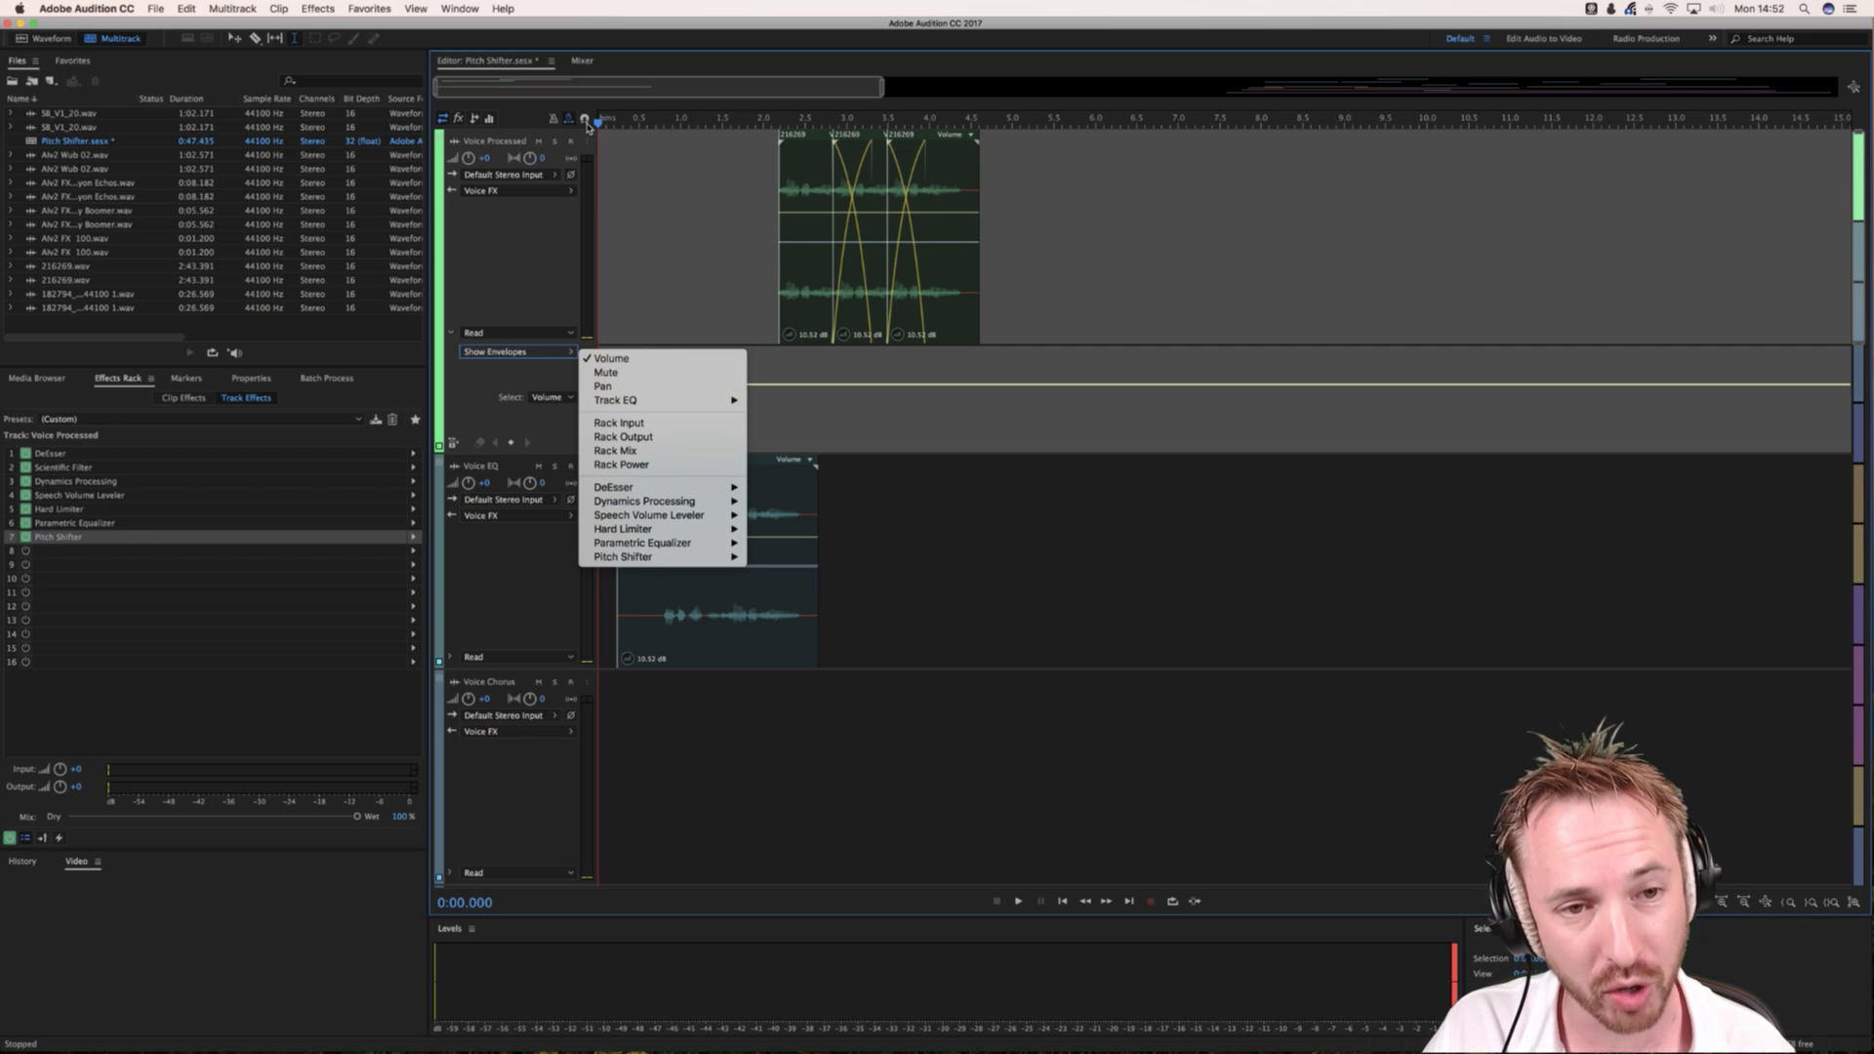
pyautogui.click(598, 128)
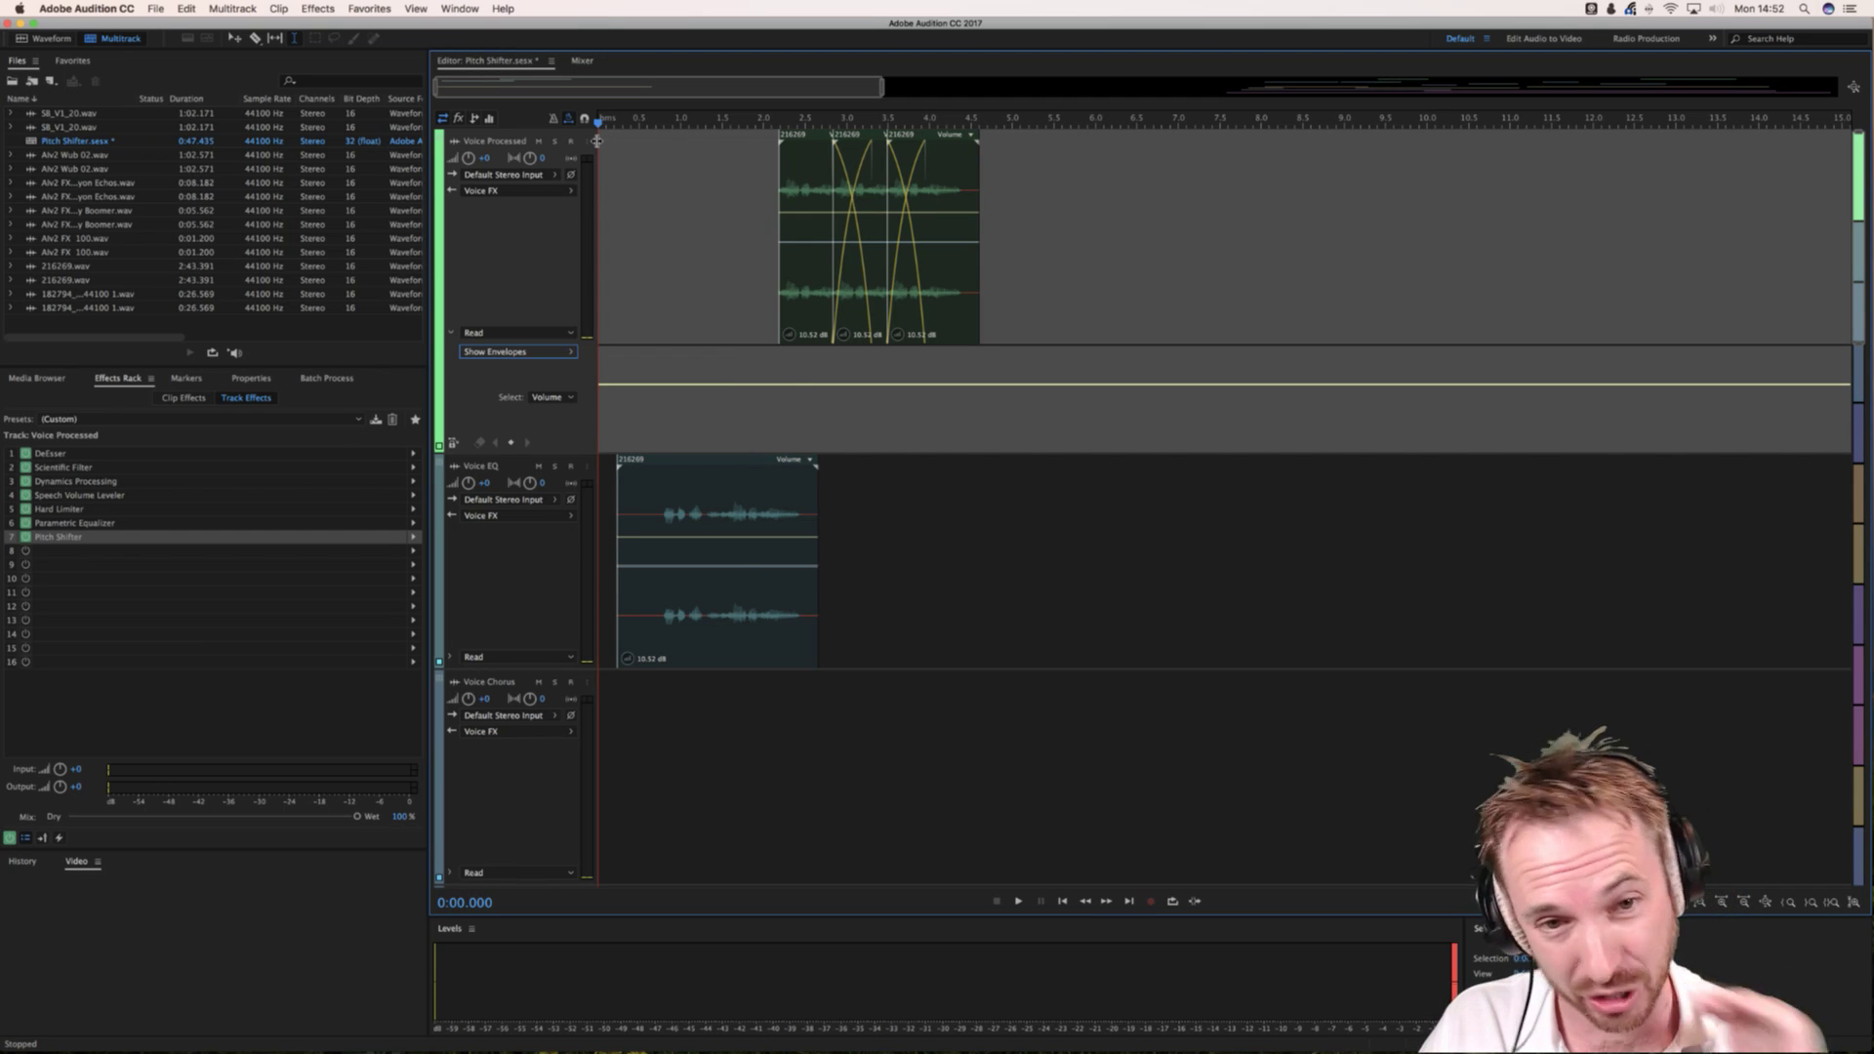
pyautogui.click(452, 334)
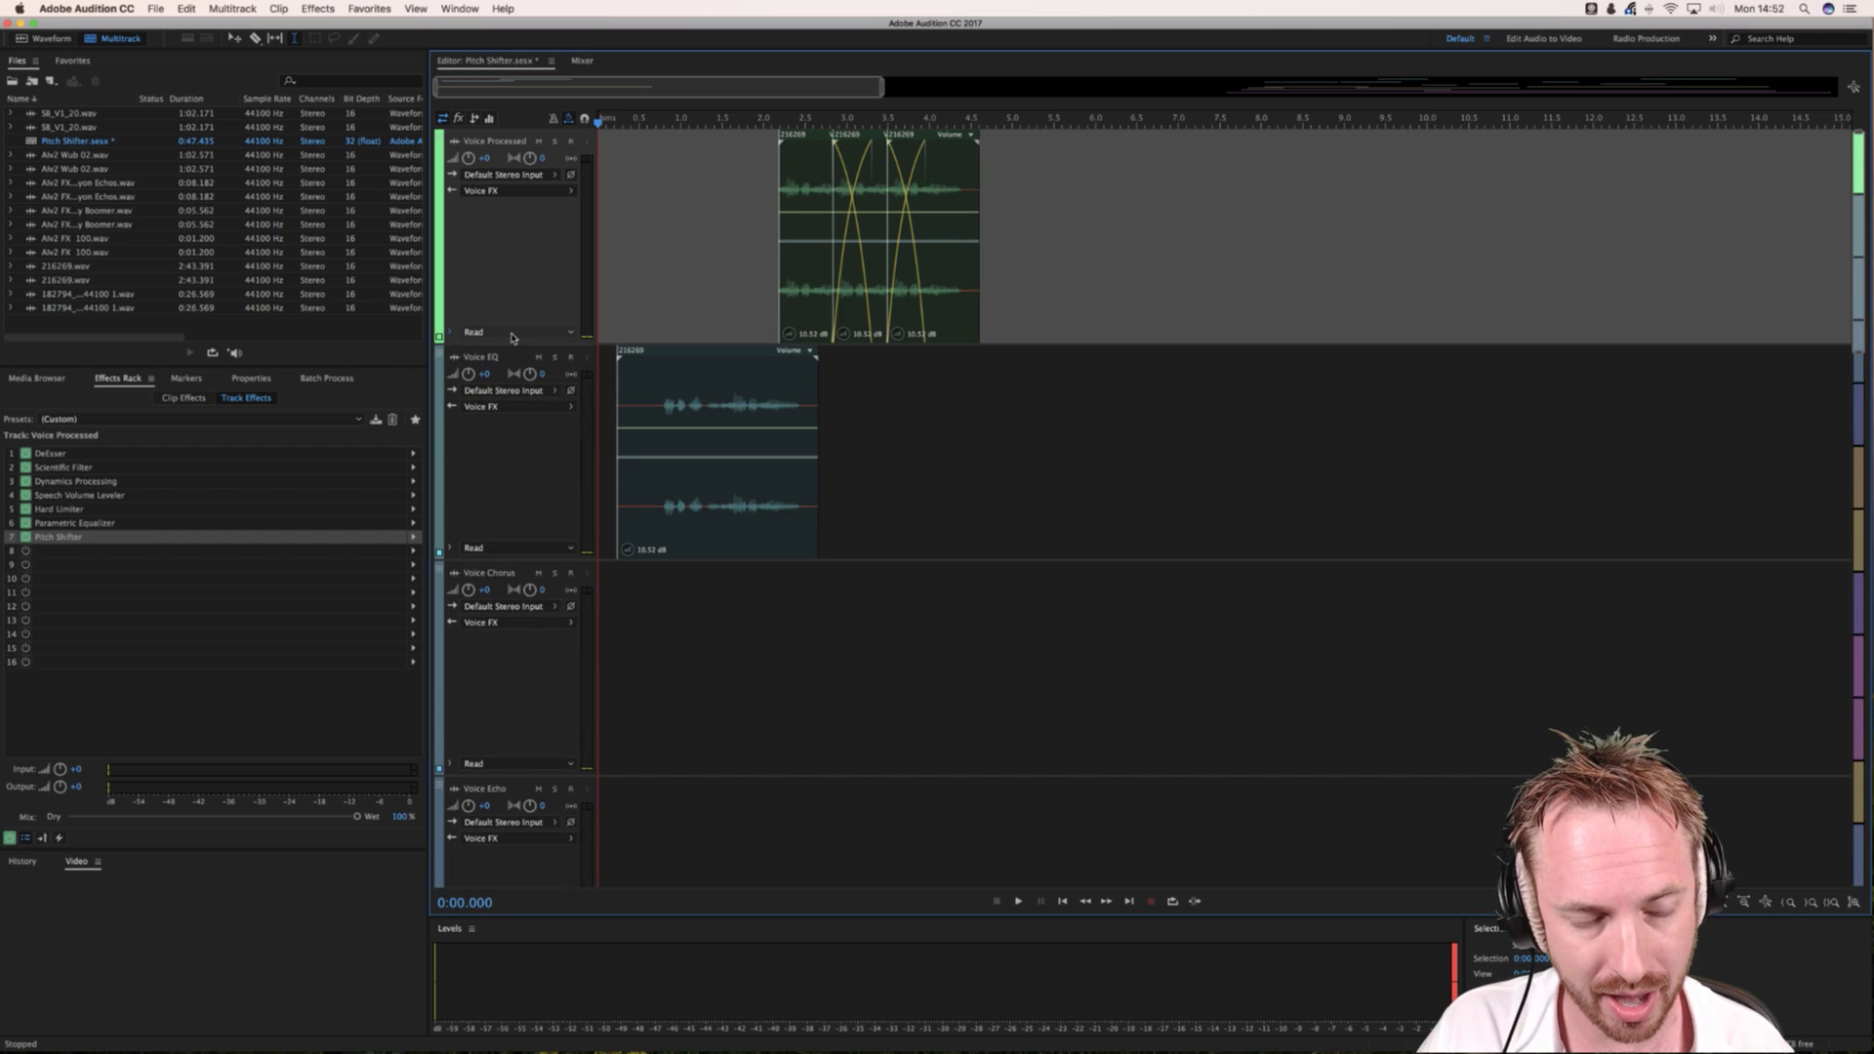
pyautogui.click(452, 334)
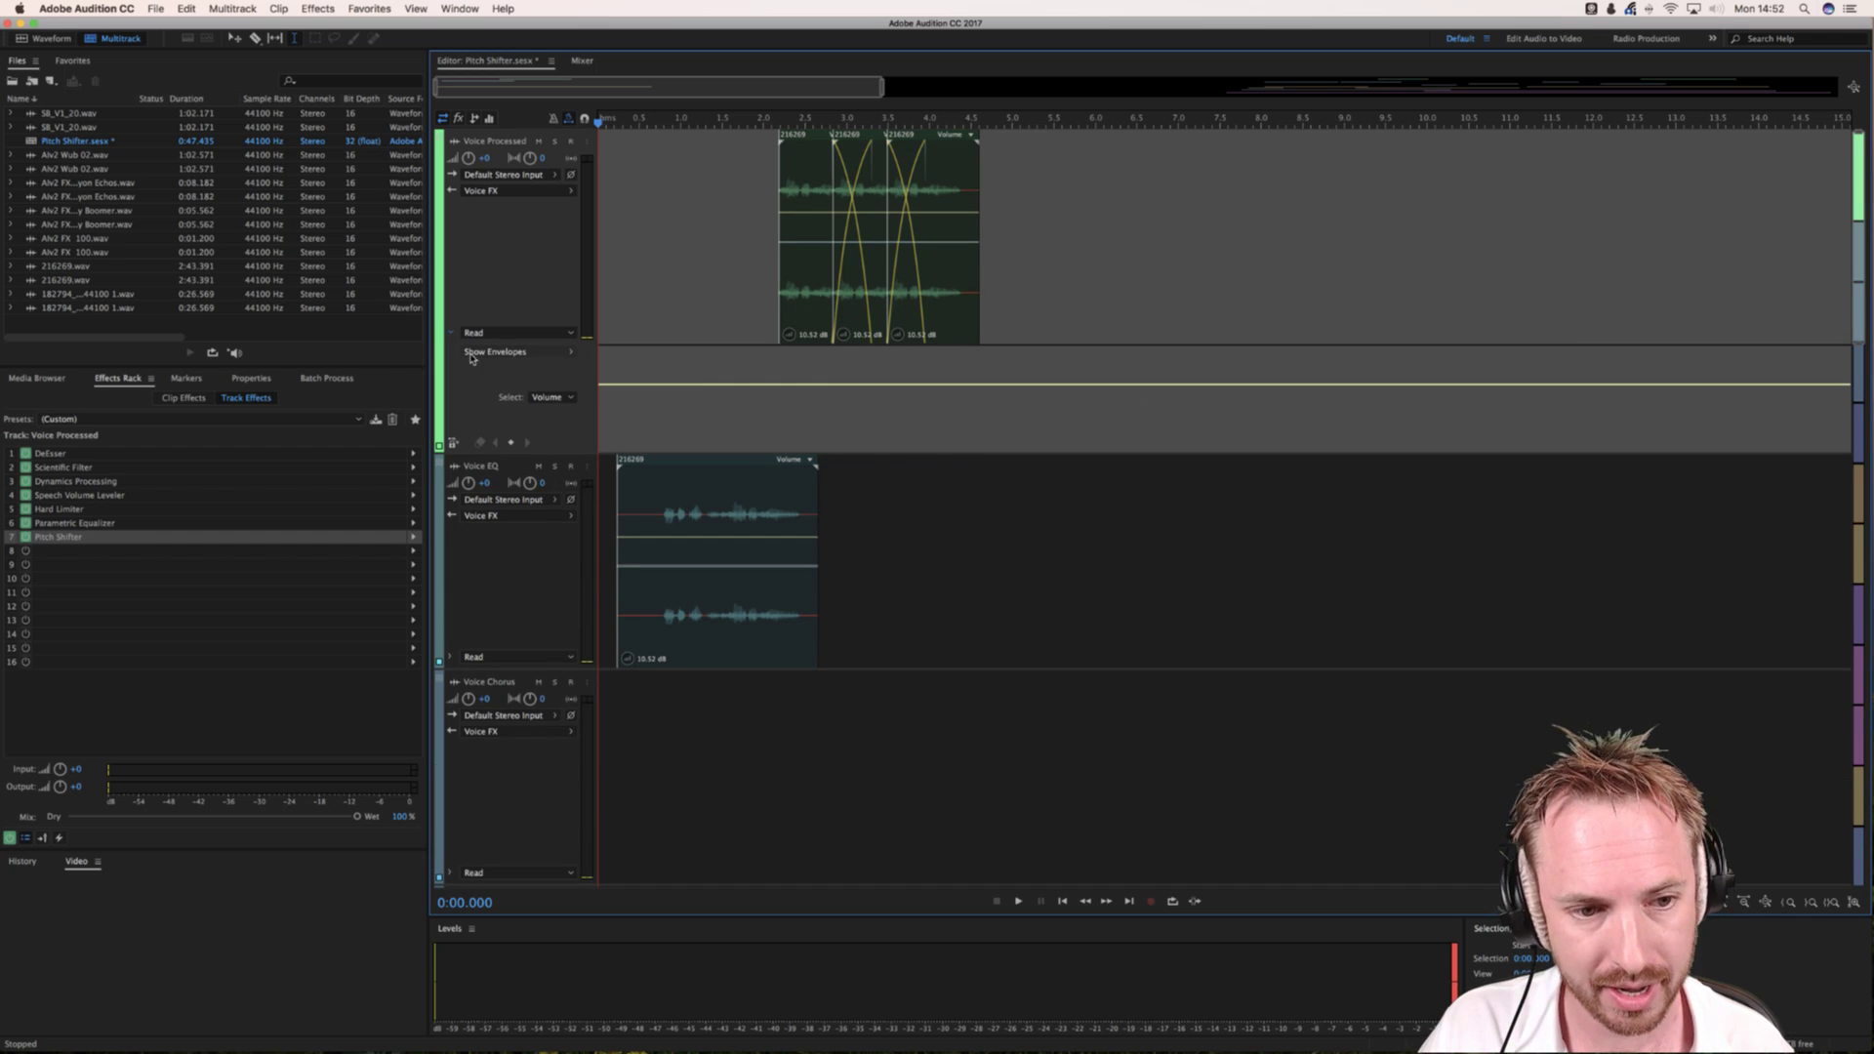
pyautogui.click(477, 352)
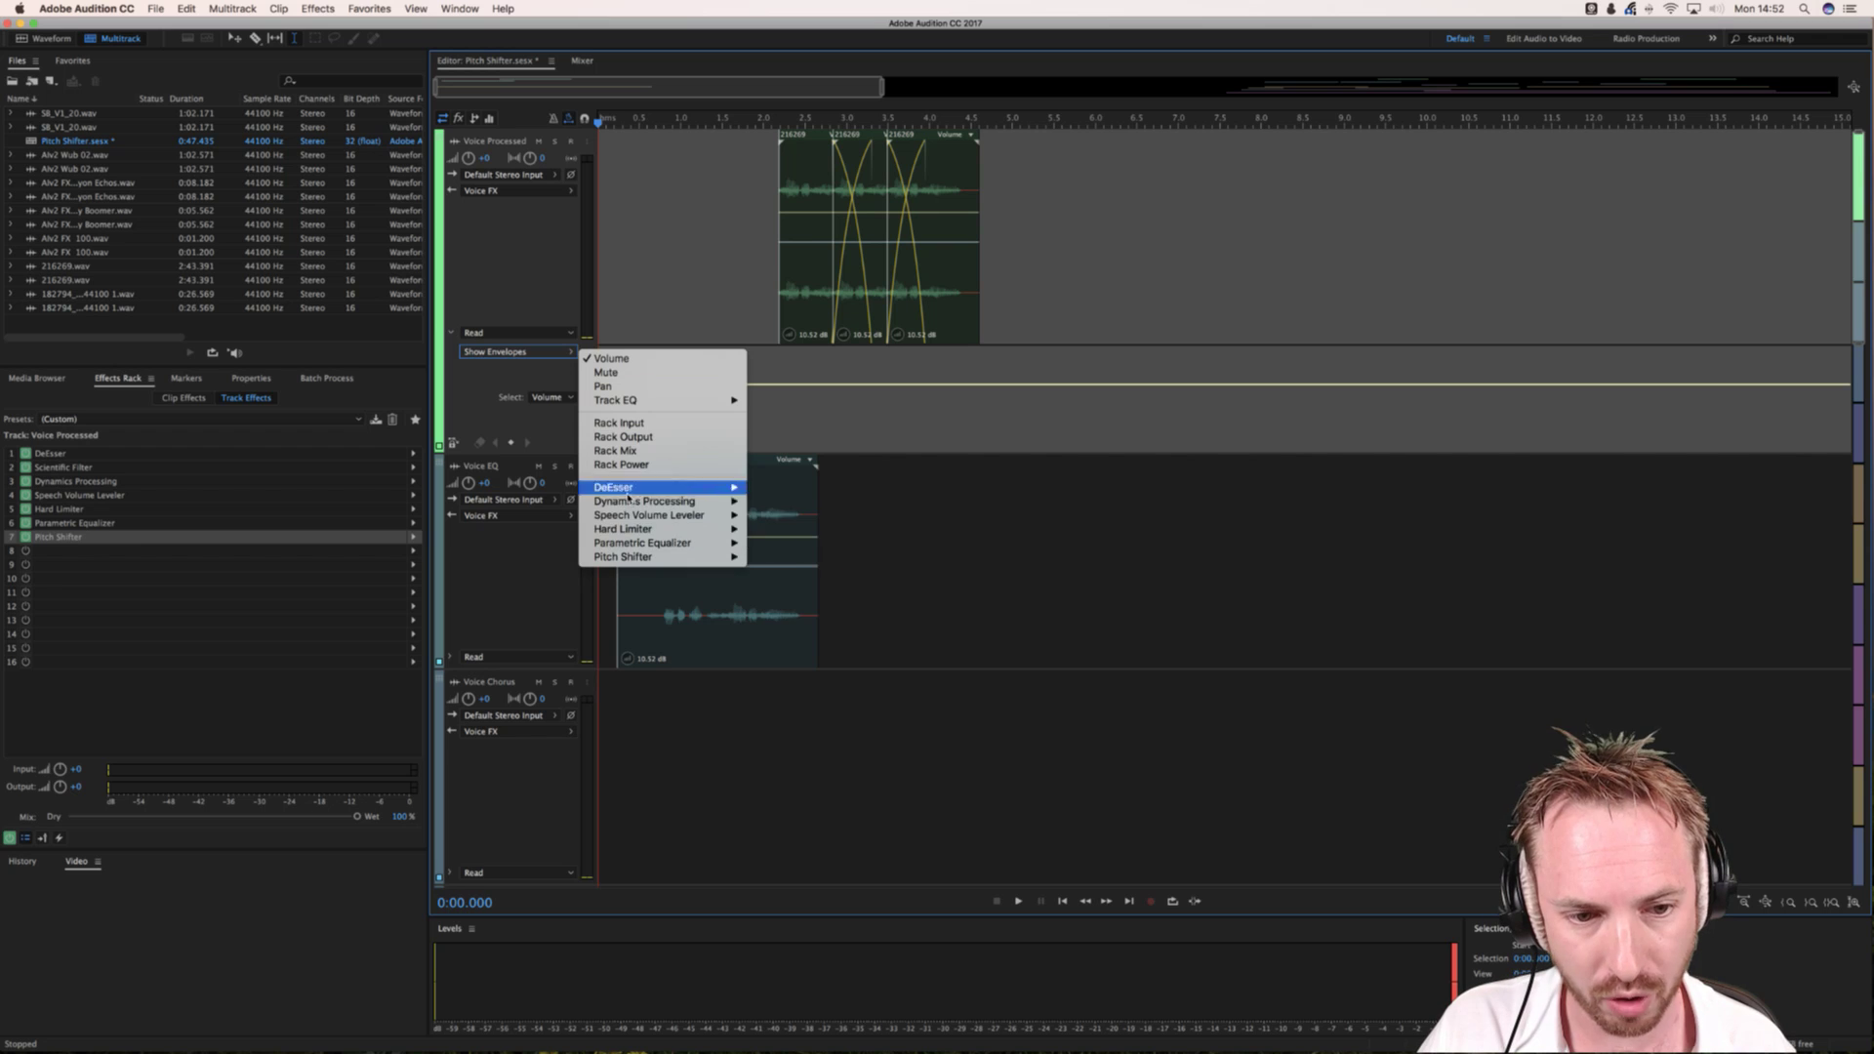
pyautogui.moveTo(630, 550)
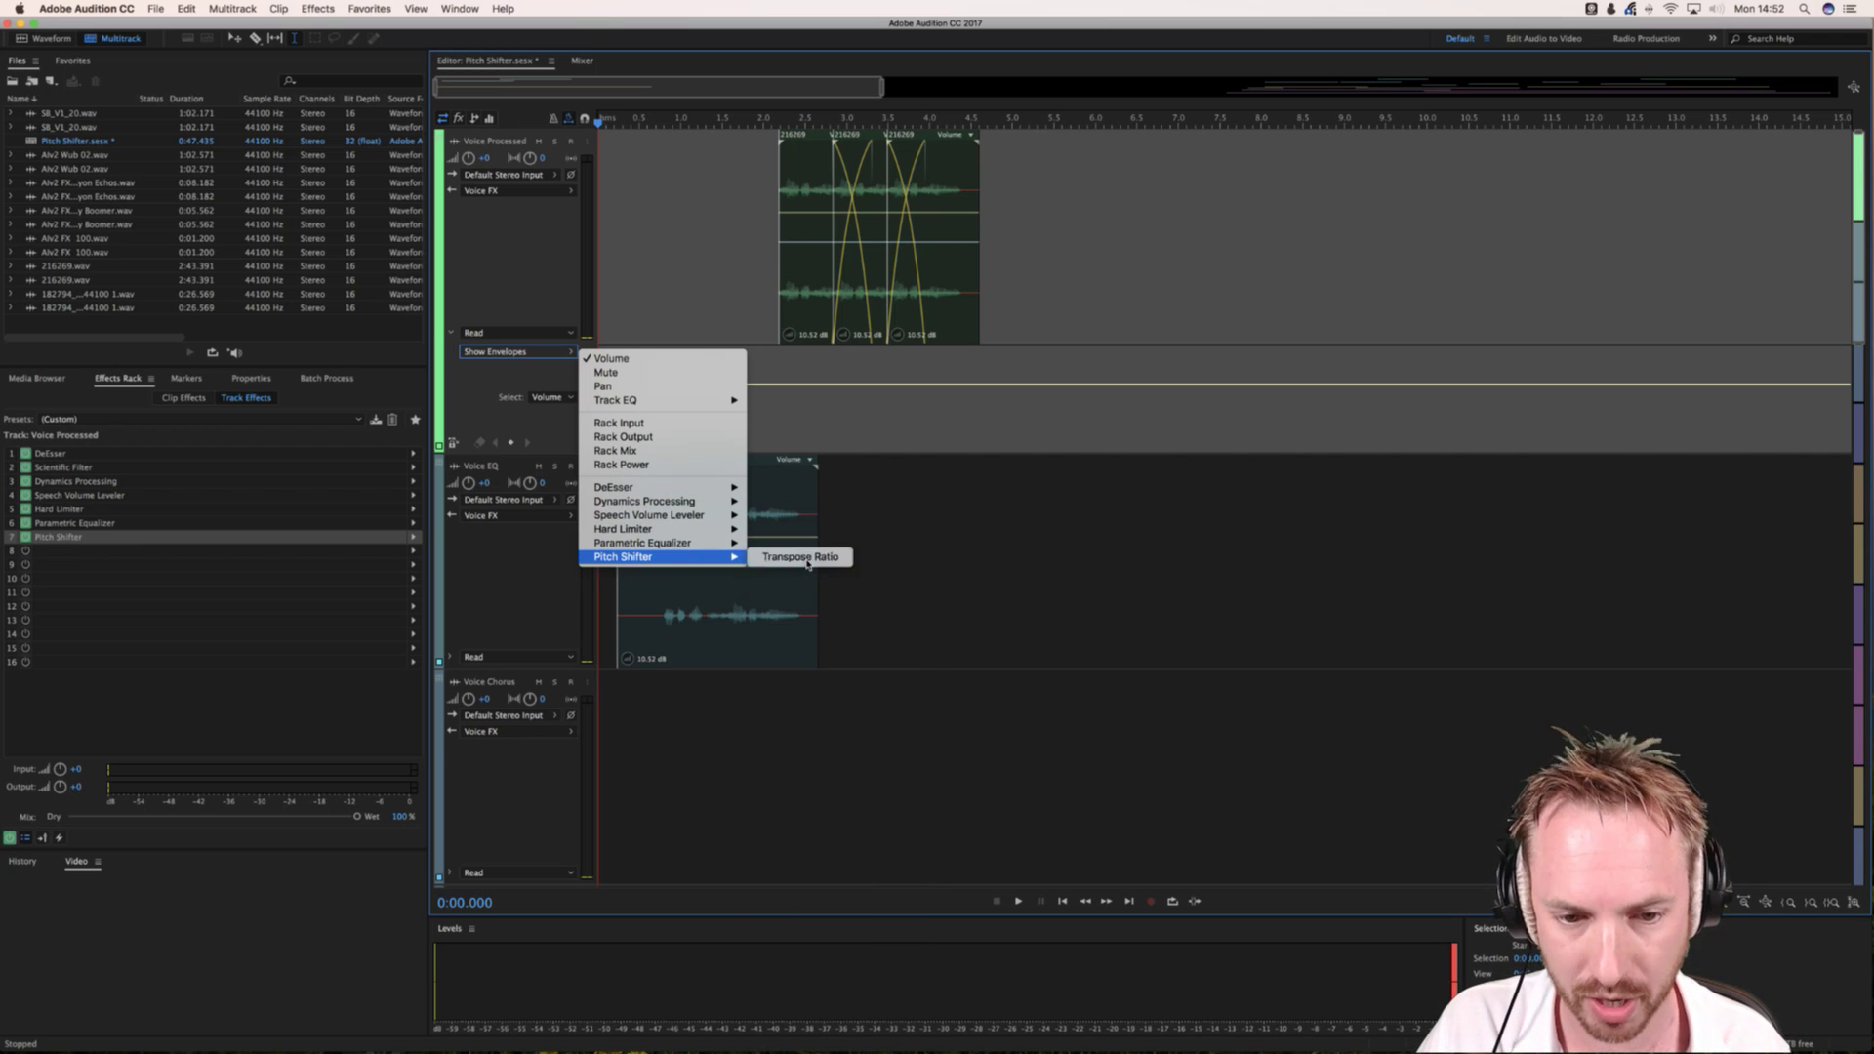
pyautogui.click(802, 557)
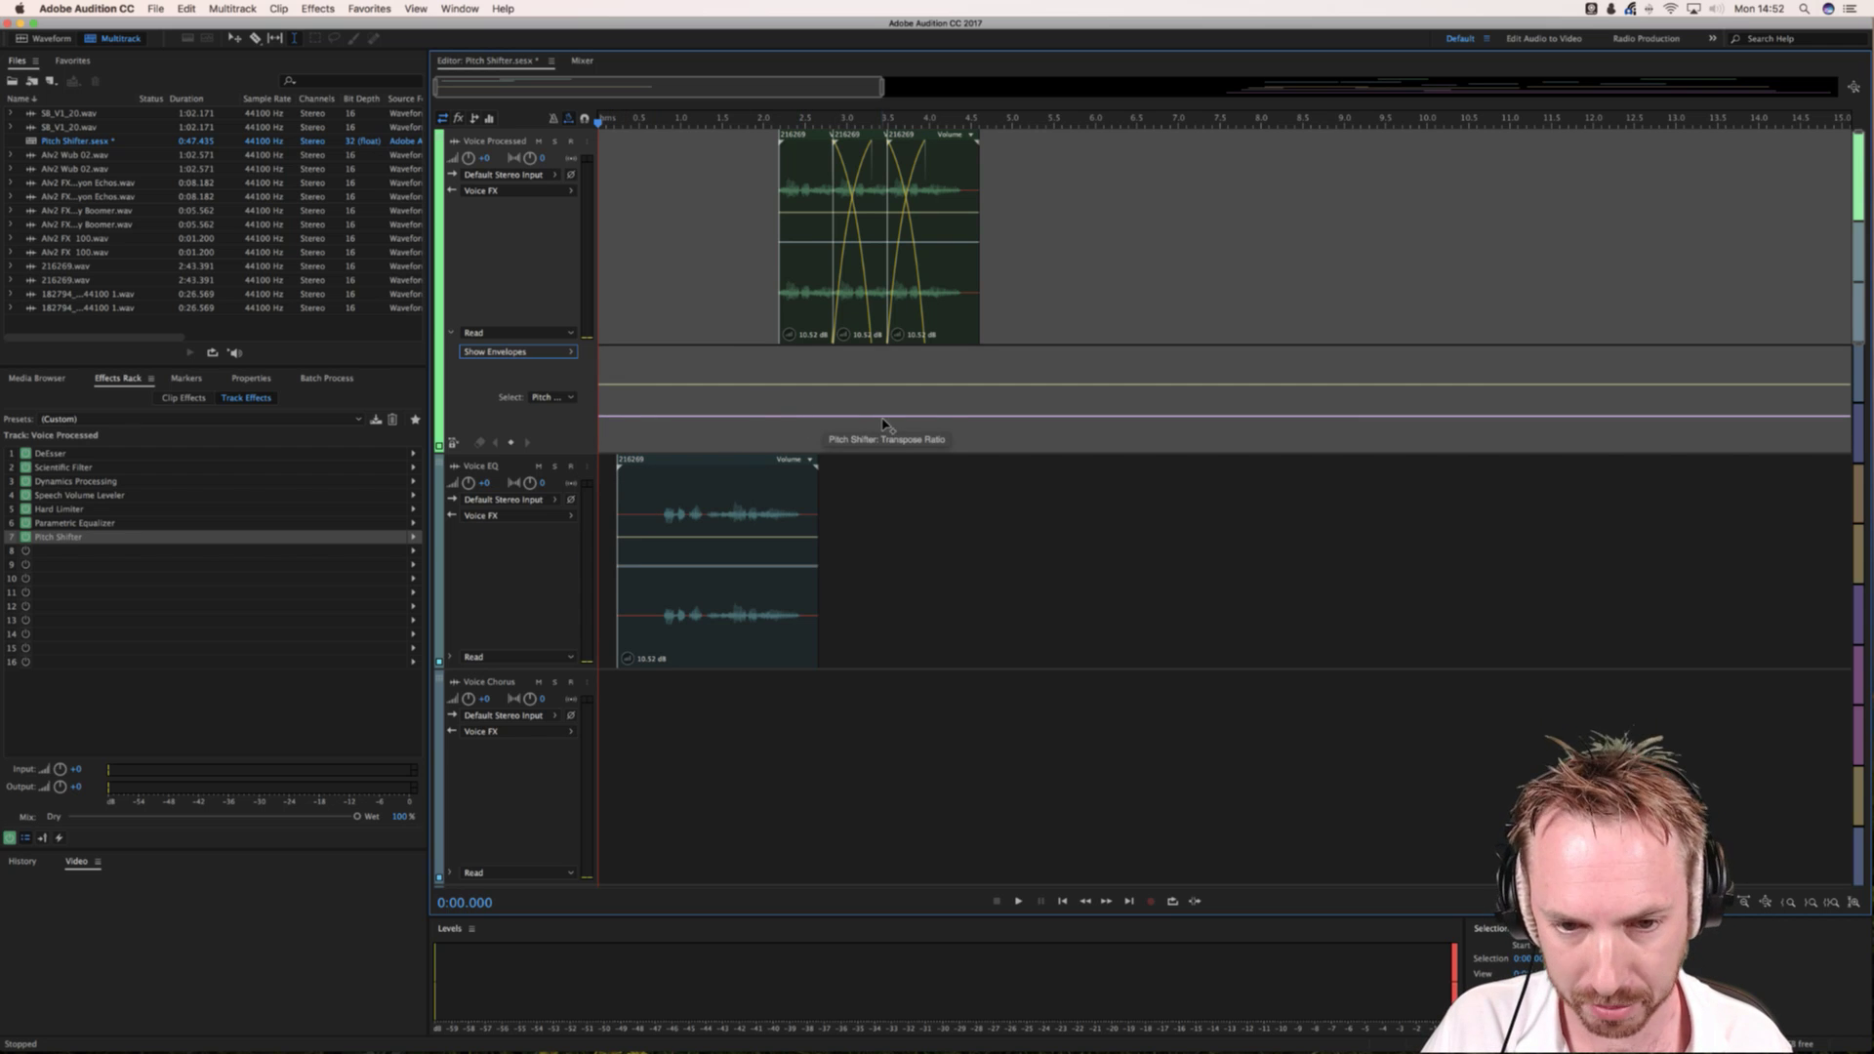
# Step: Add keyframes across the opening clips and raise one into a 1.74 peak, then preview
pyautogui.click(766, 417)
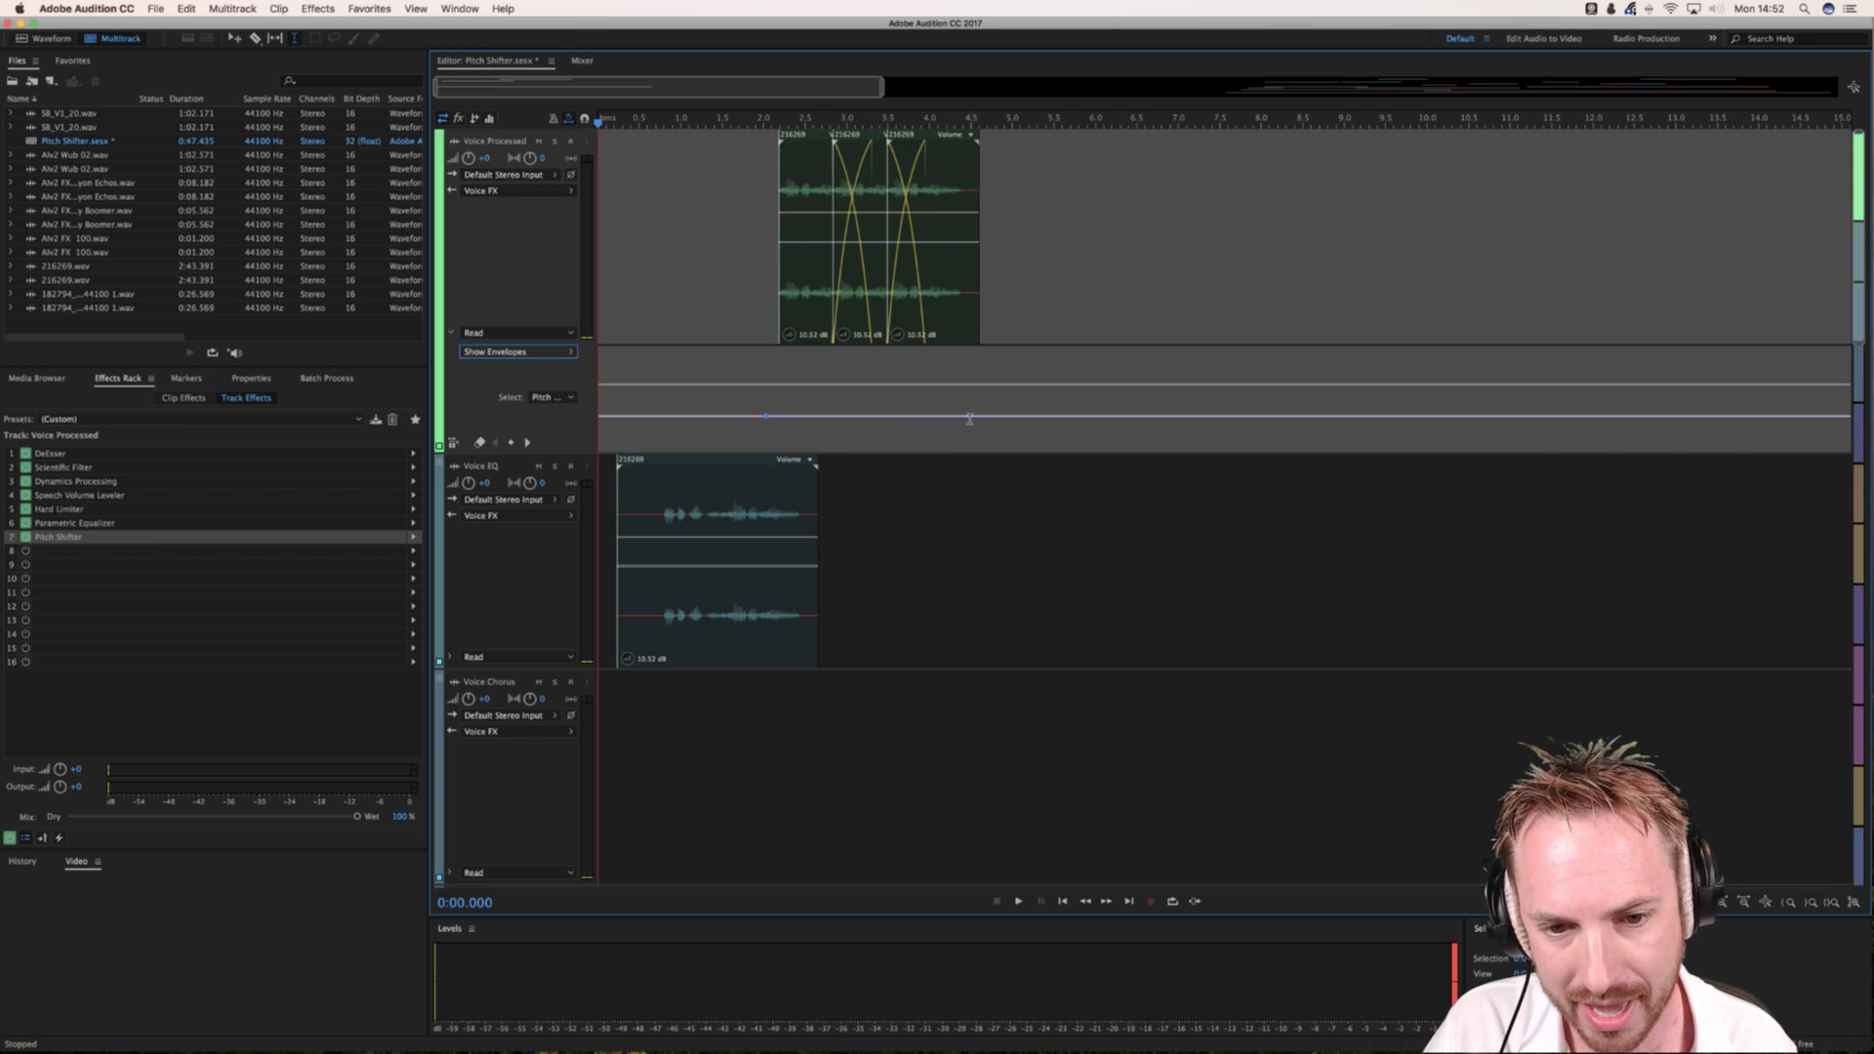
pyautogui.click(995, 418)
pyautogui.moveTo(976, 417); pyautogui.dragTo(982, 349)
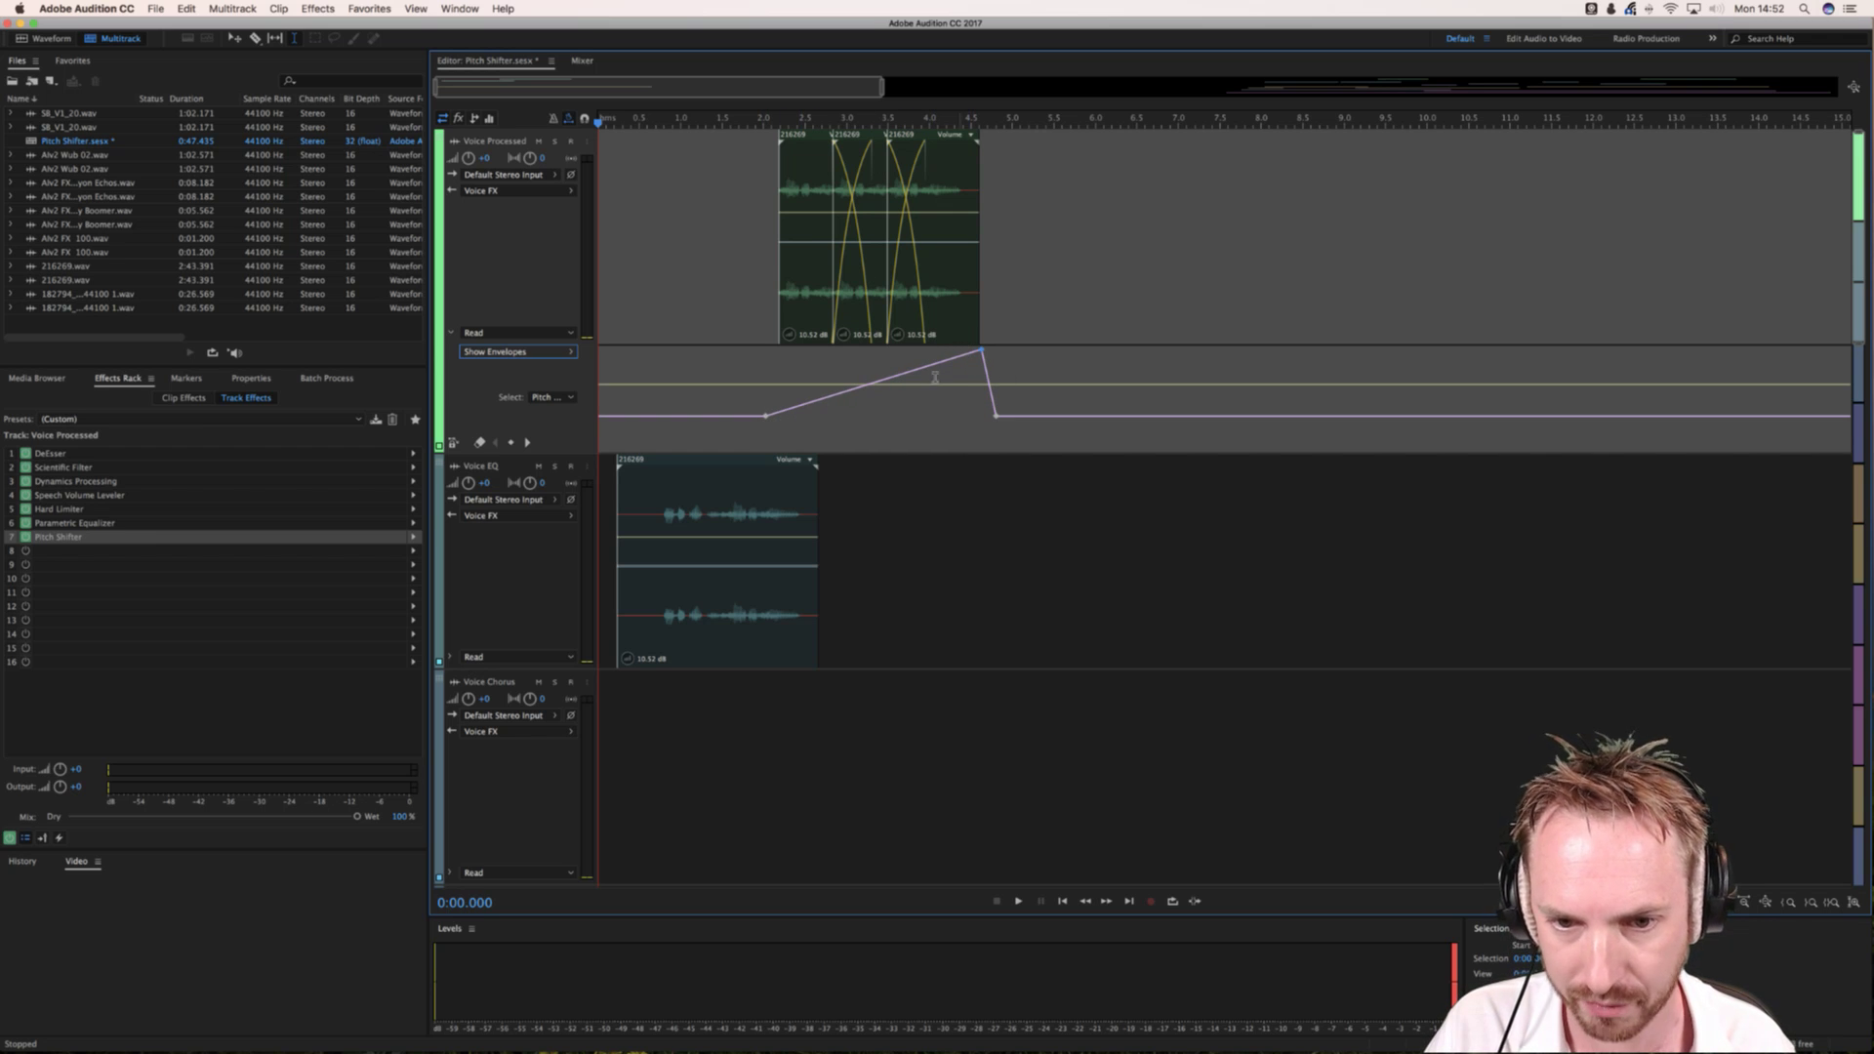
pyautogui.press('space')
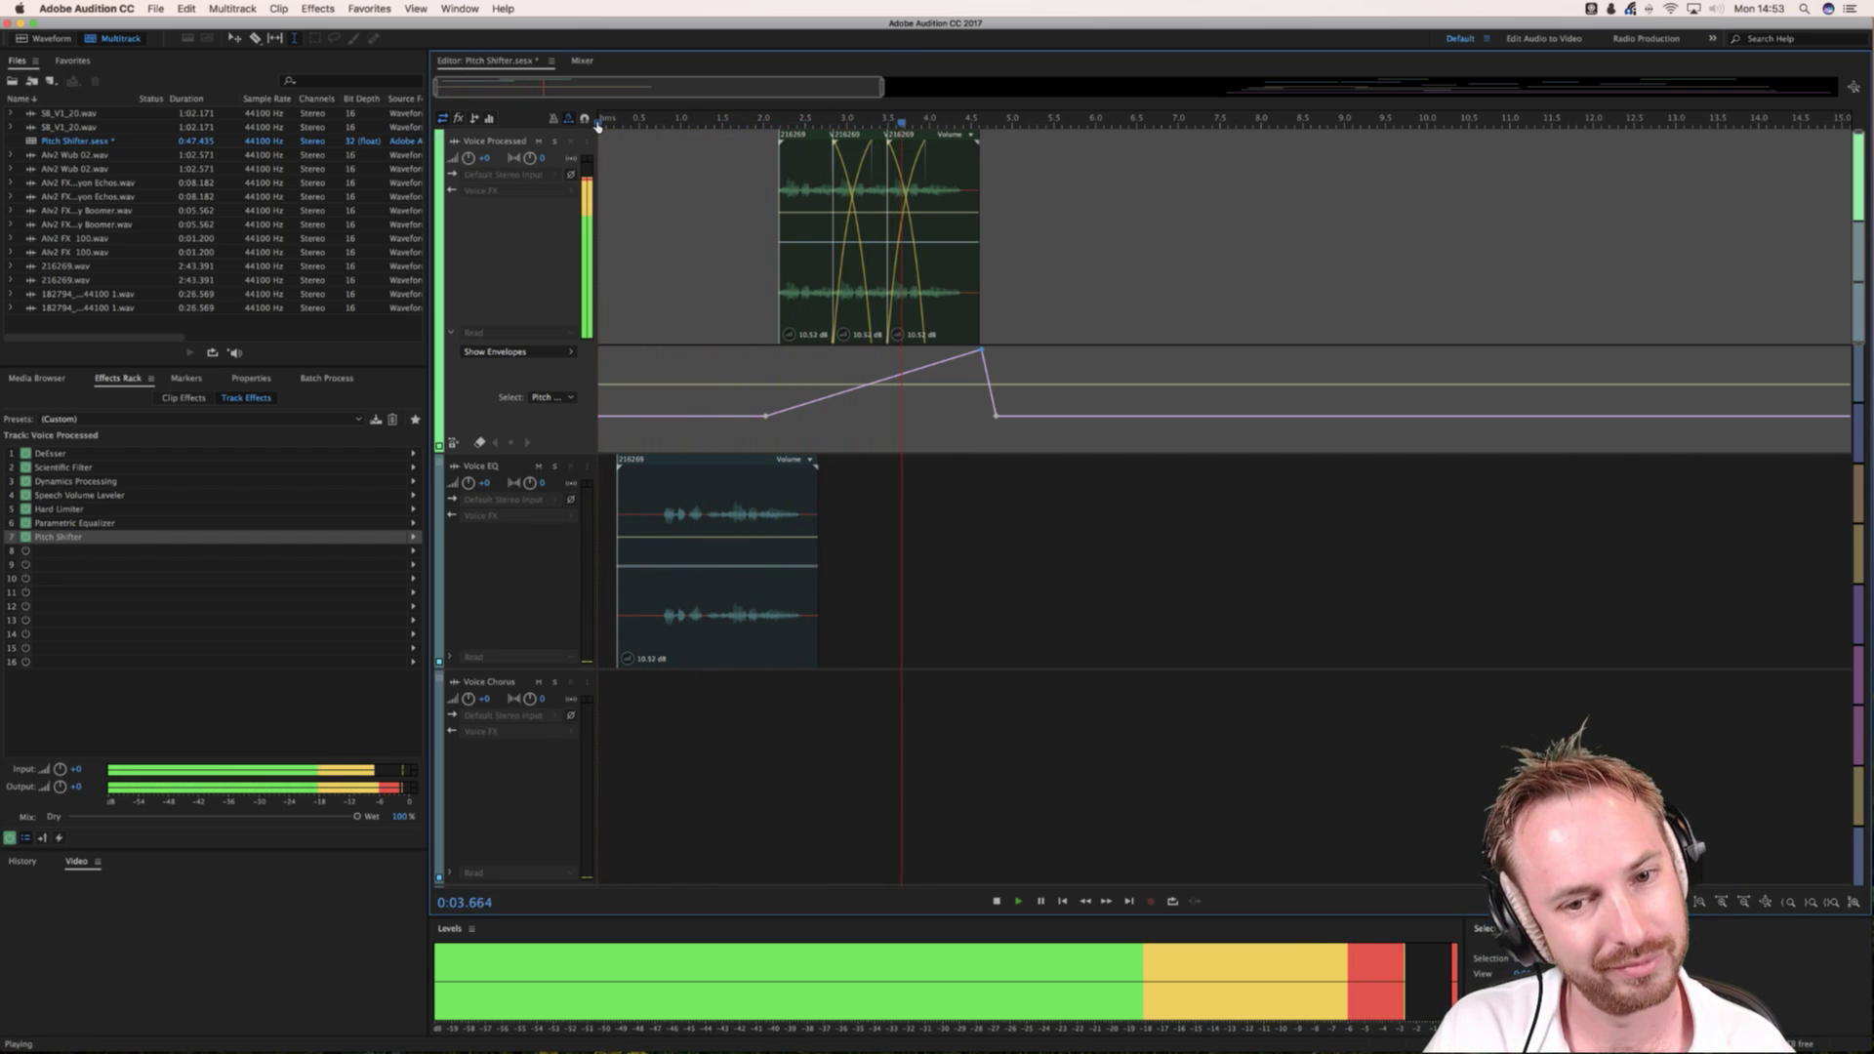
pyautogui.press('space')
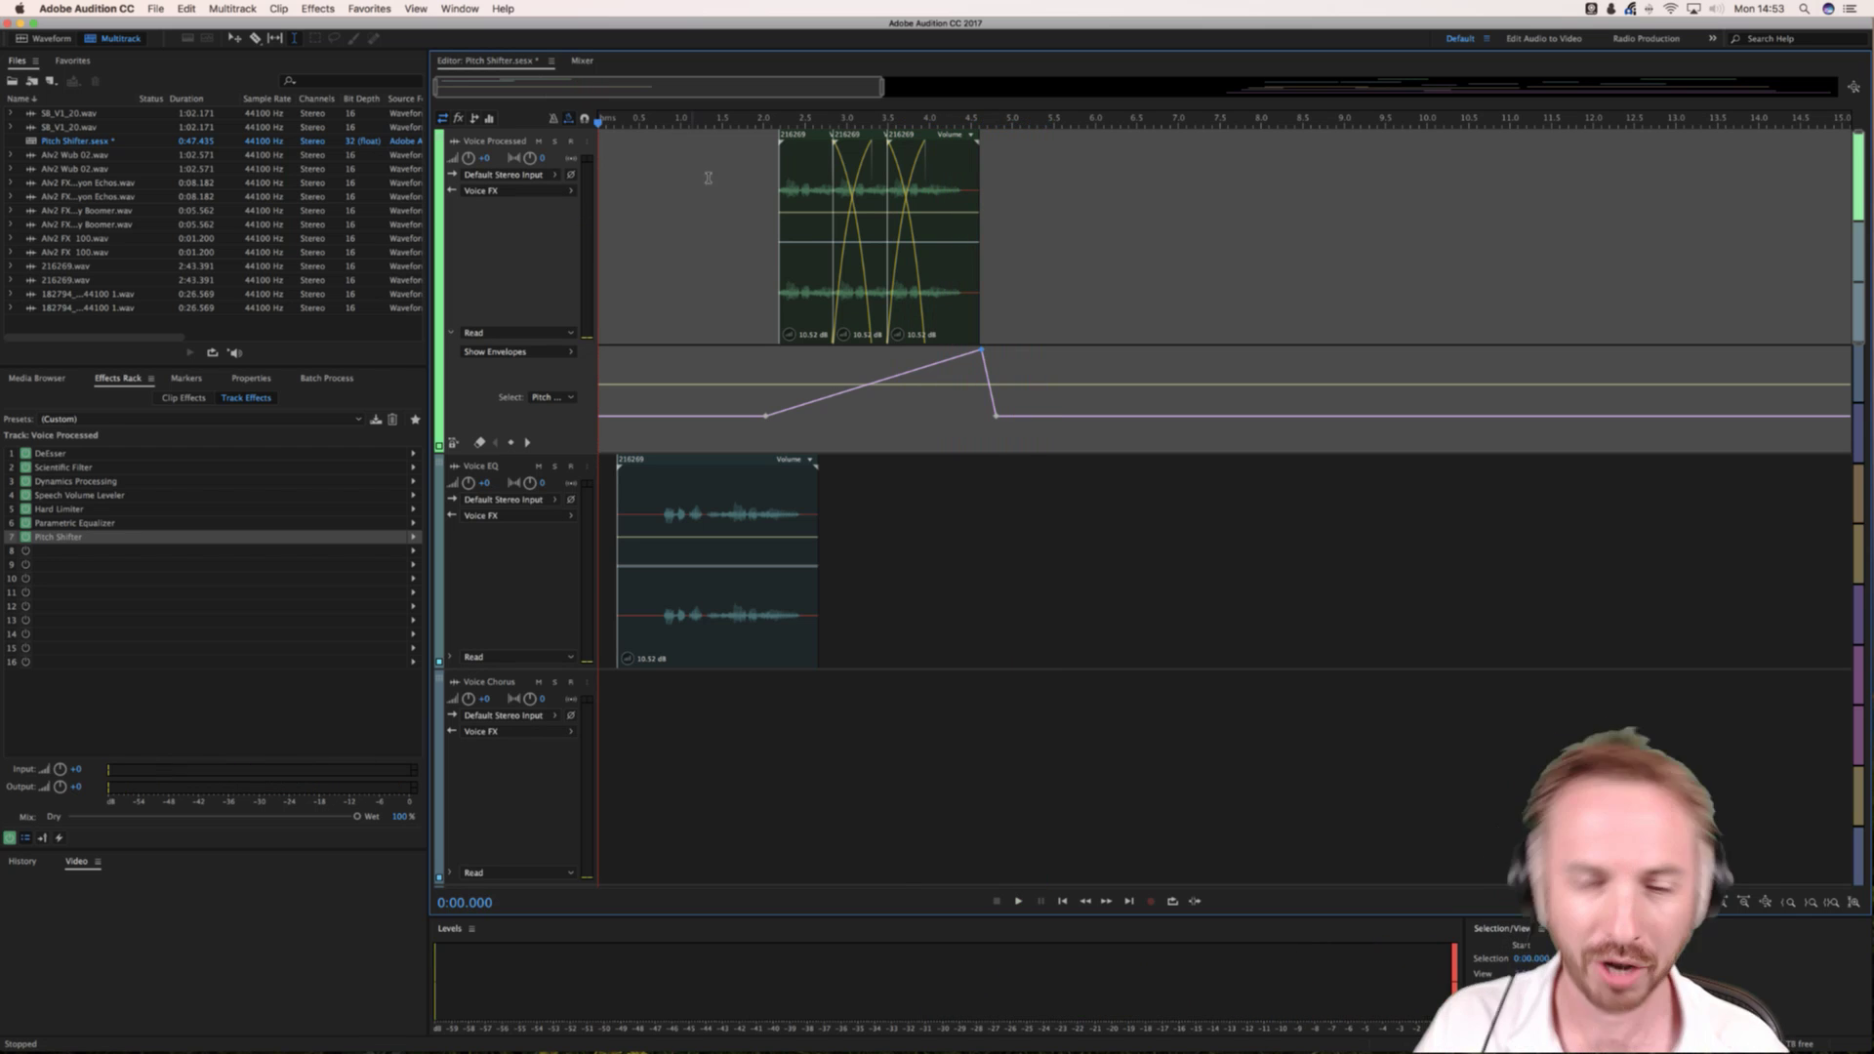
# Step: Lower the envelope peak slightly and play back the adjusted pitch ramp
pyautogui.moveTo(983, 357)
pyautogui.moveTo(983, 353); pyautogui.dragTo(982, 378)
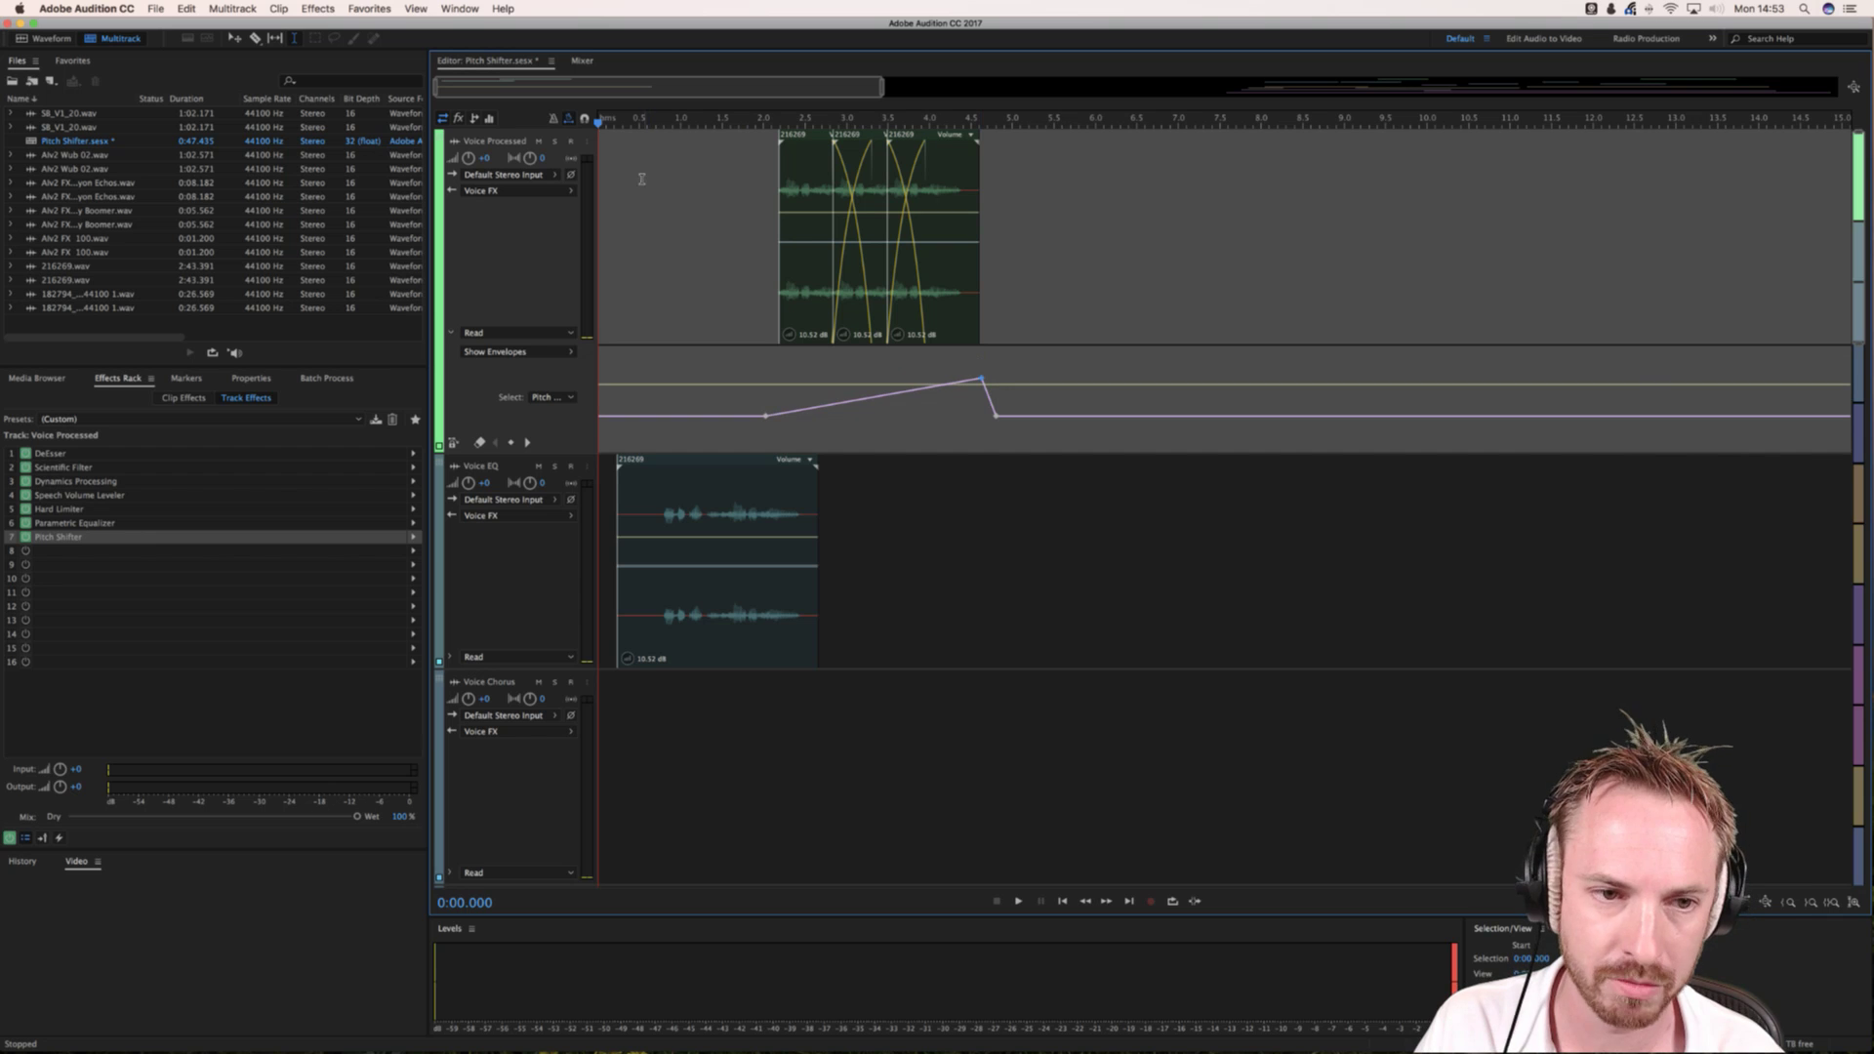
pyautogui.press('space')
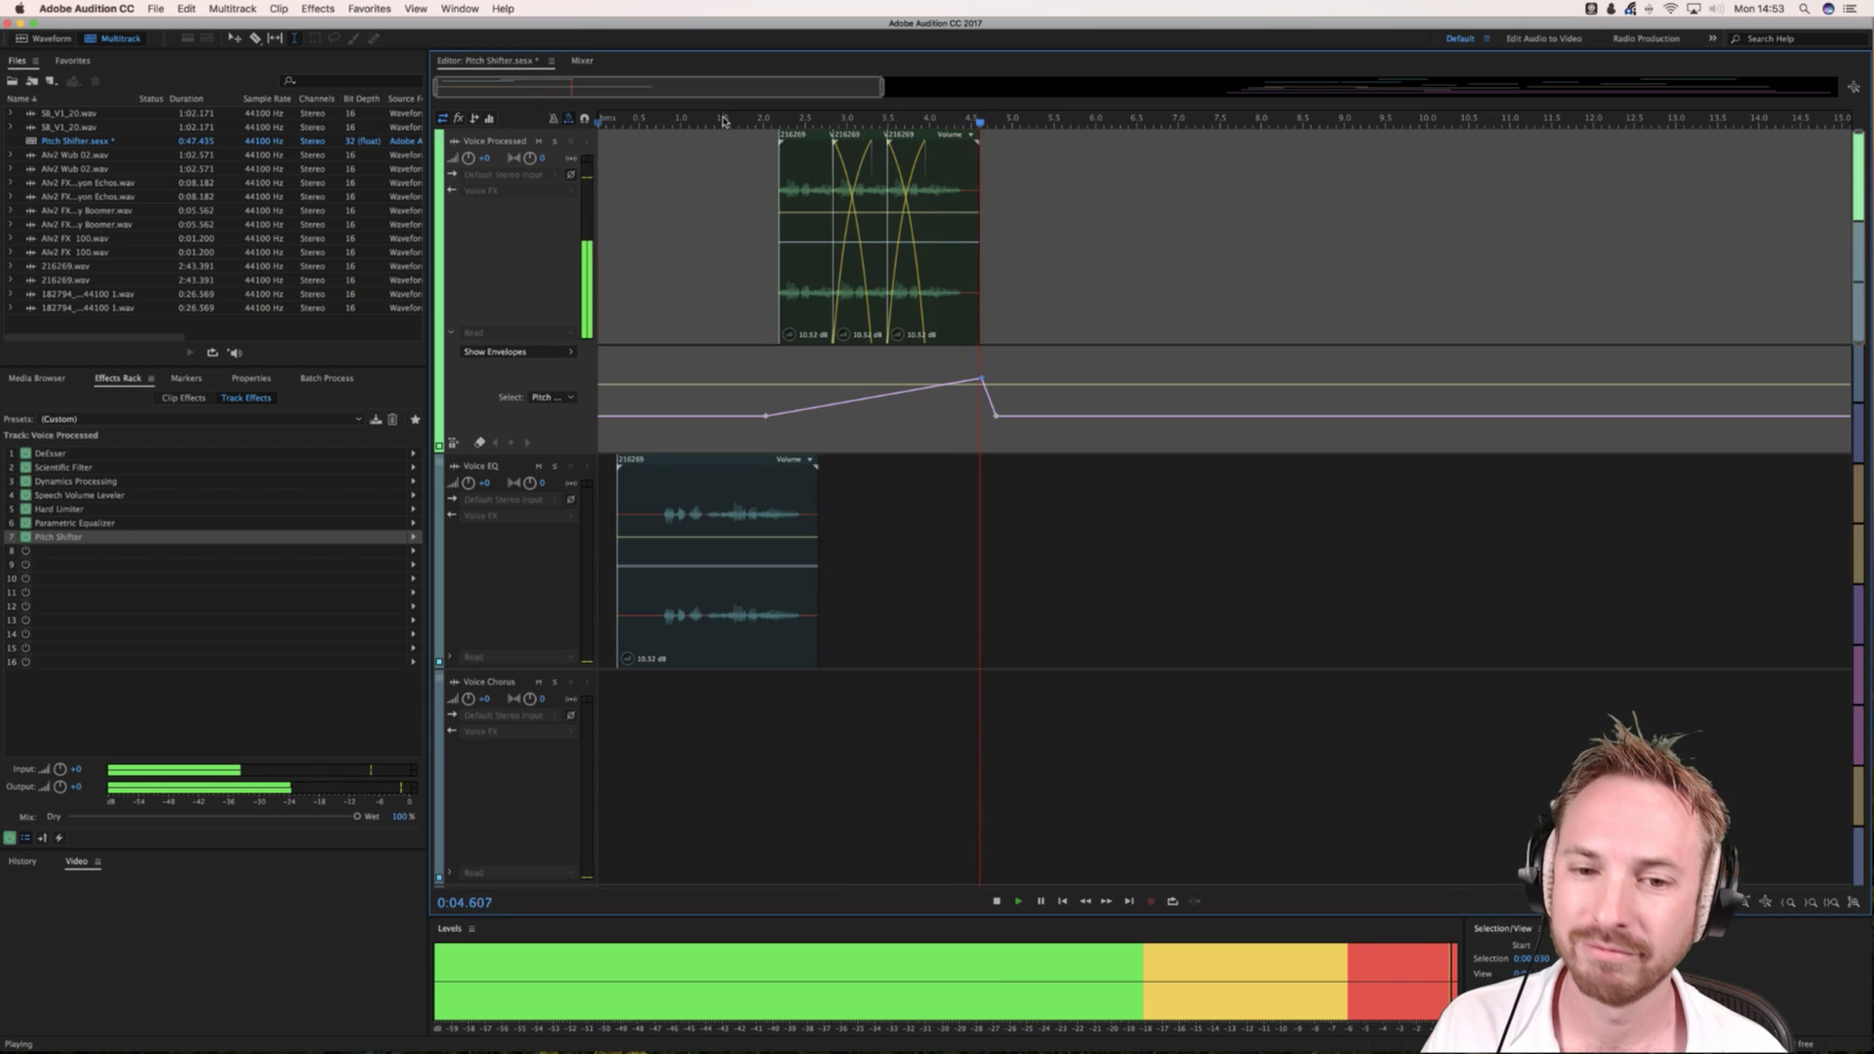
pyautogui.scroll(-3, 724, 121)
pyautogui.press('space')
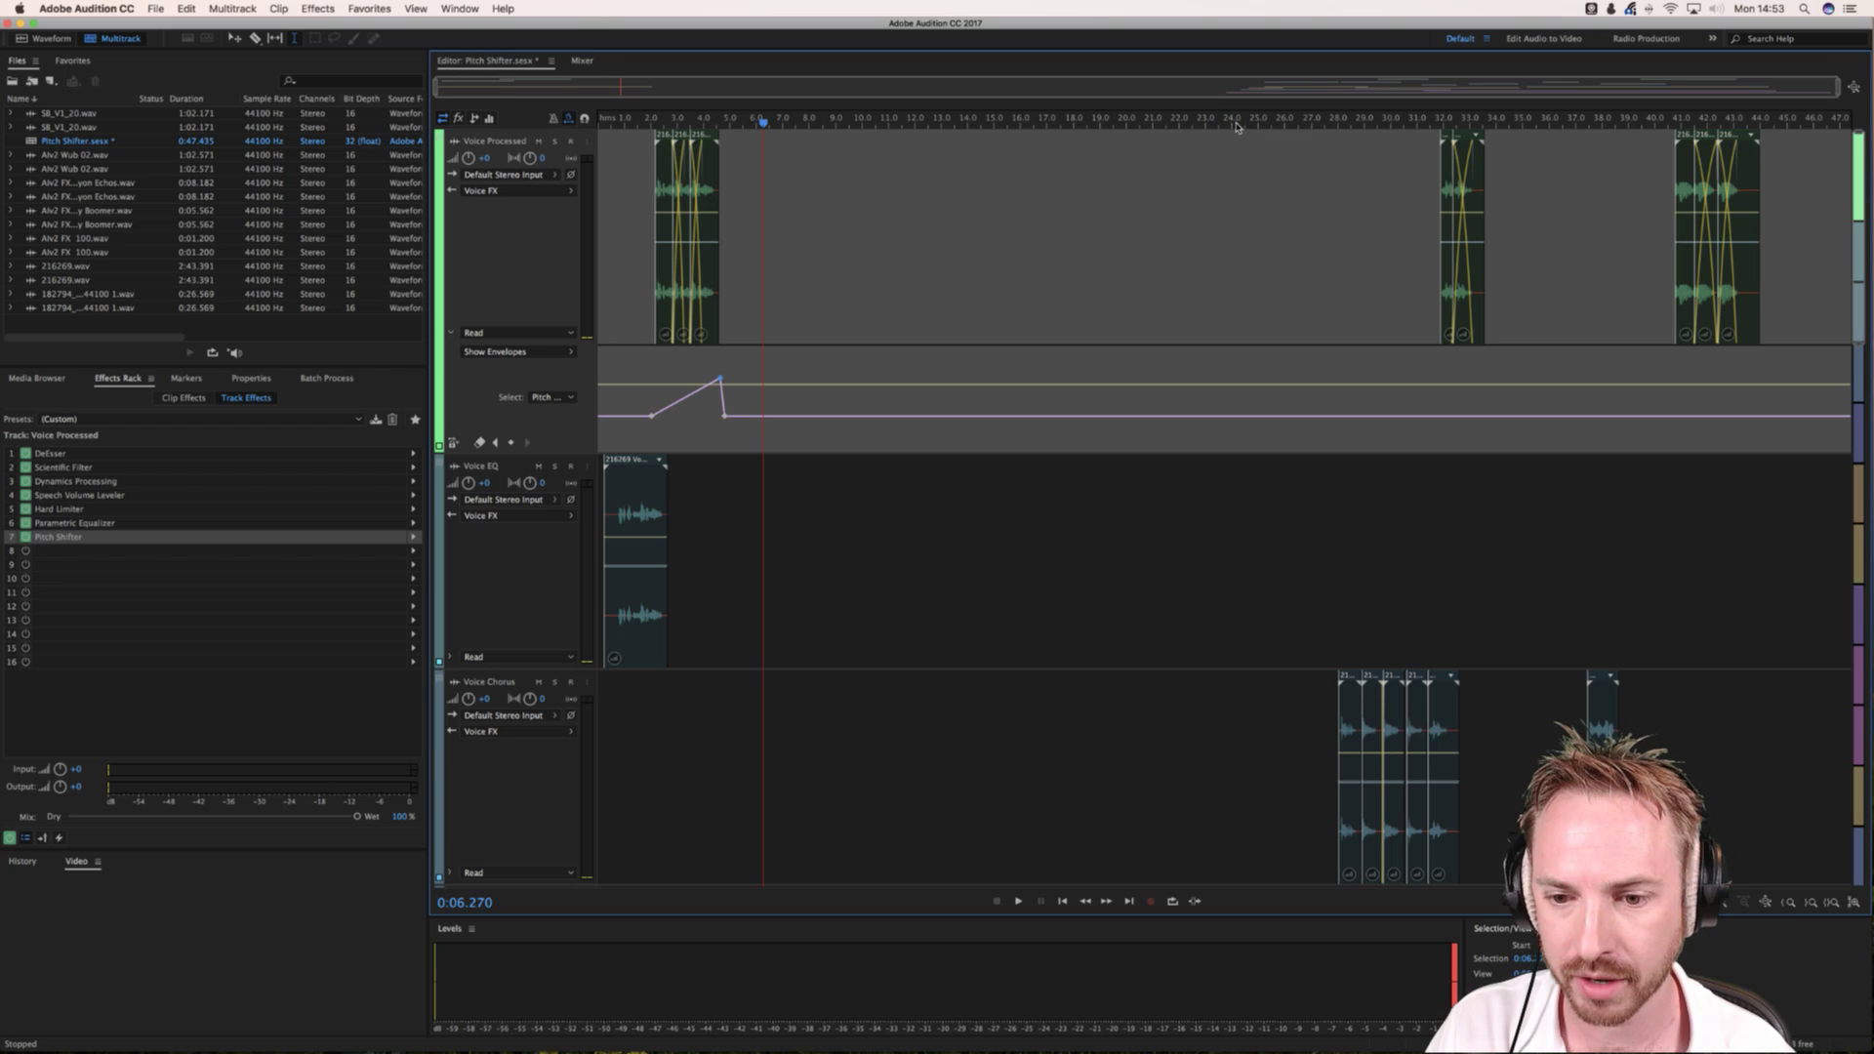
pyautogui.scroll(-3, 1253, 172)
pyautogui.scroll(3, 1253, 172)
pyautogui.scroll(4, 1253, 172)
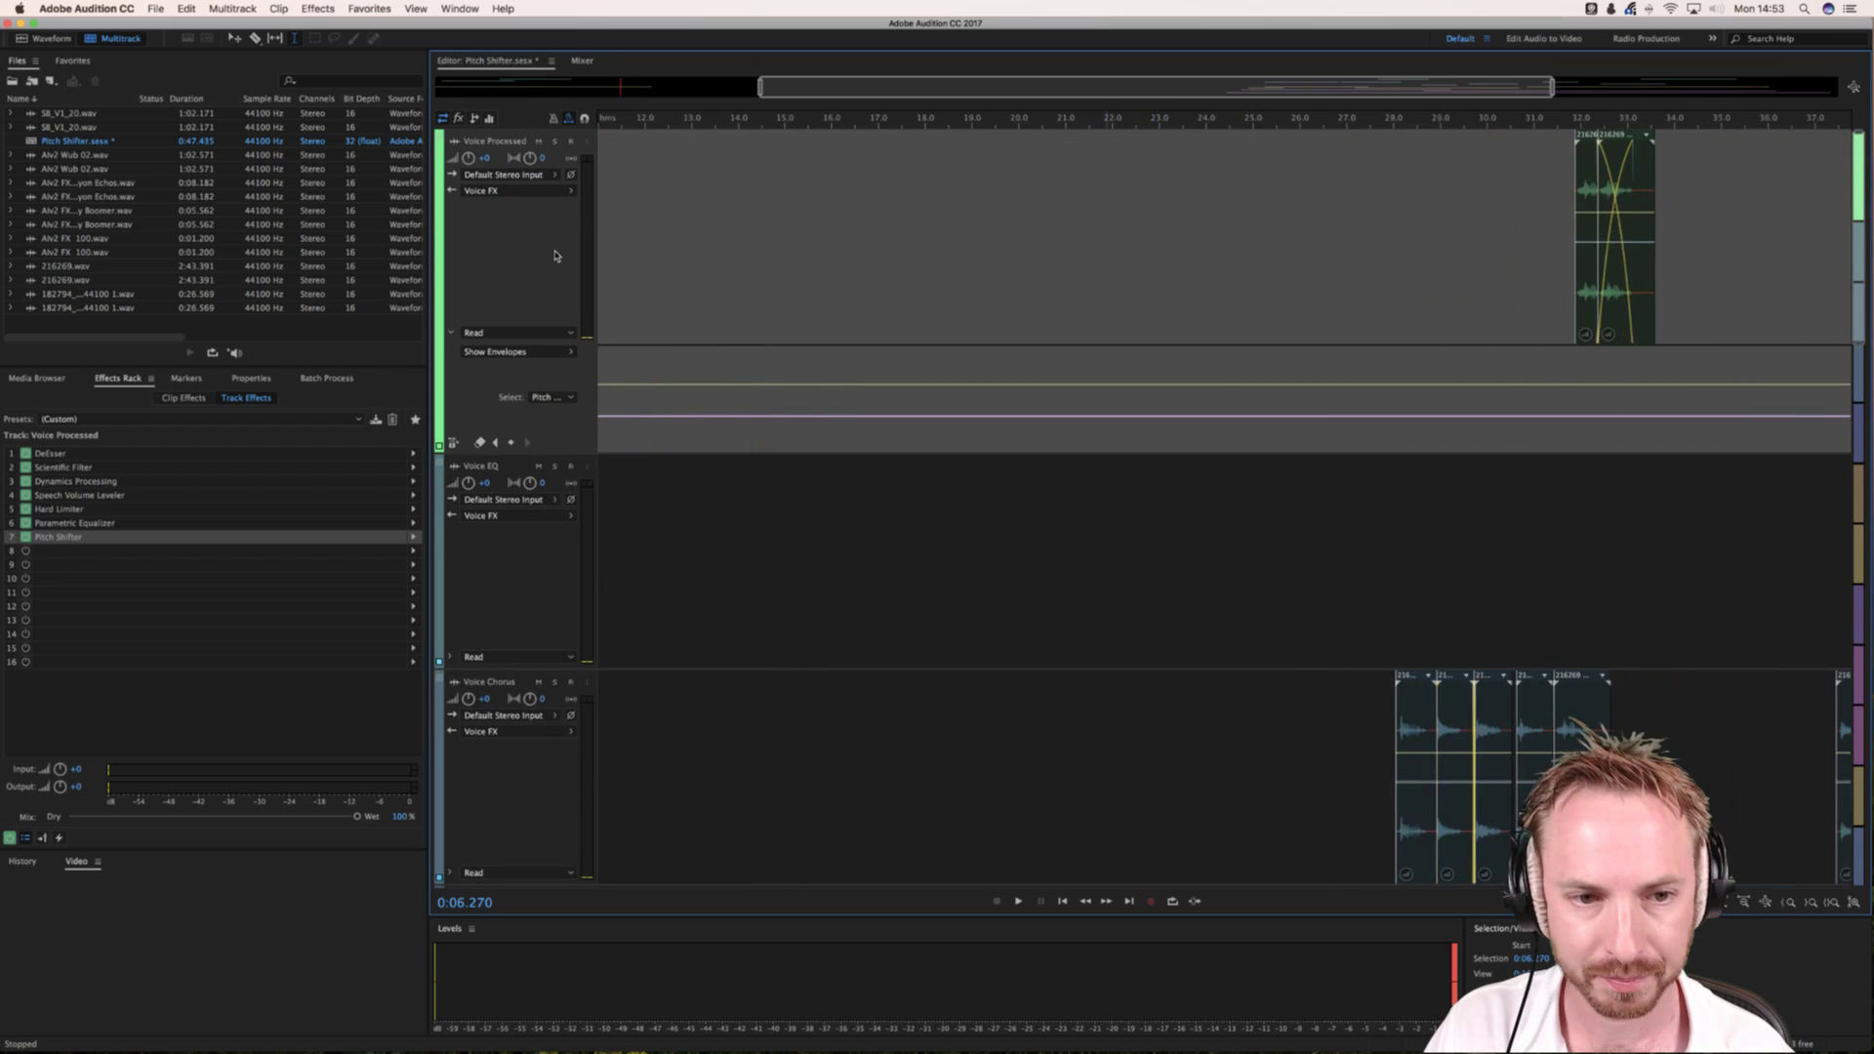
pyautogui.scroll(-2, 547, 257)
pyautogui.scroll(-5, 547, 256)
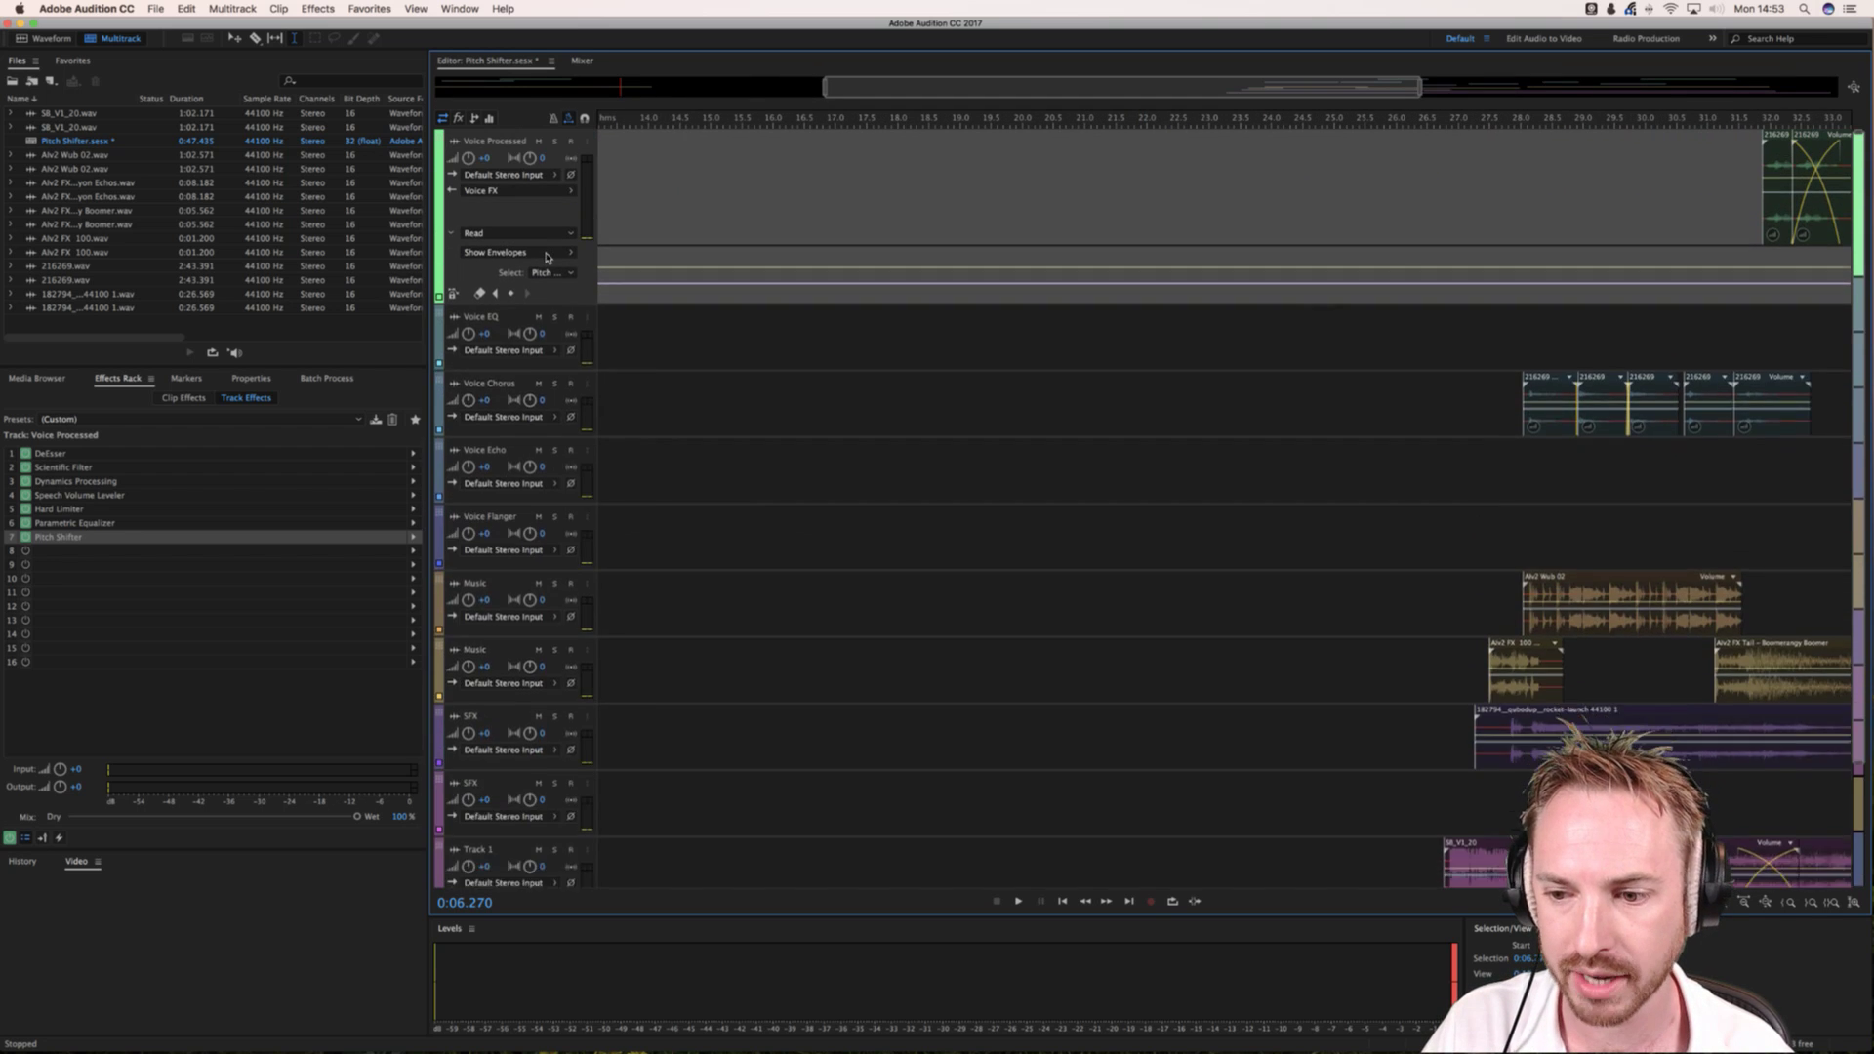
pyautogui.hscroll(5, 1308, 125)
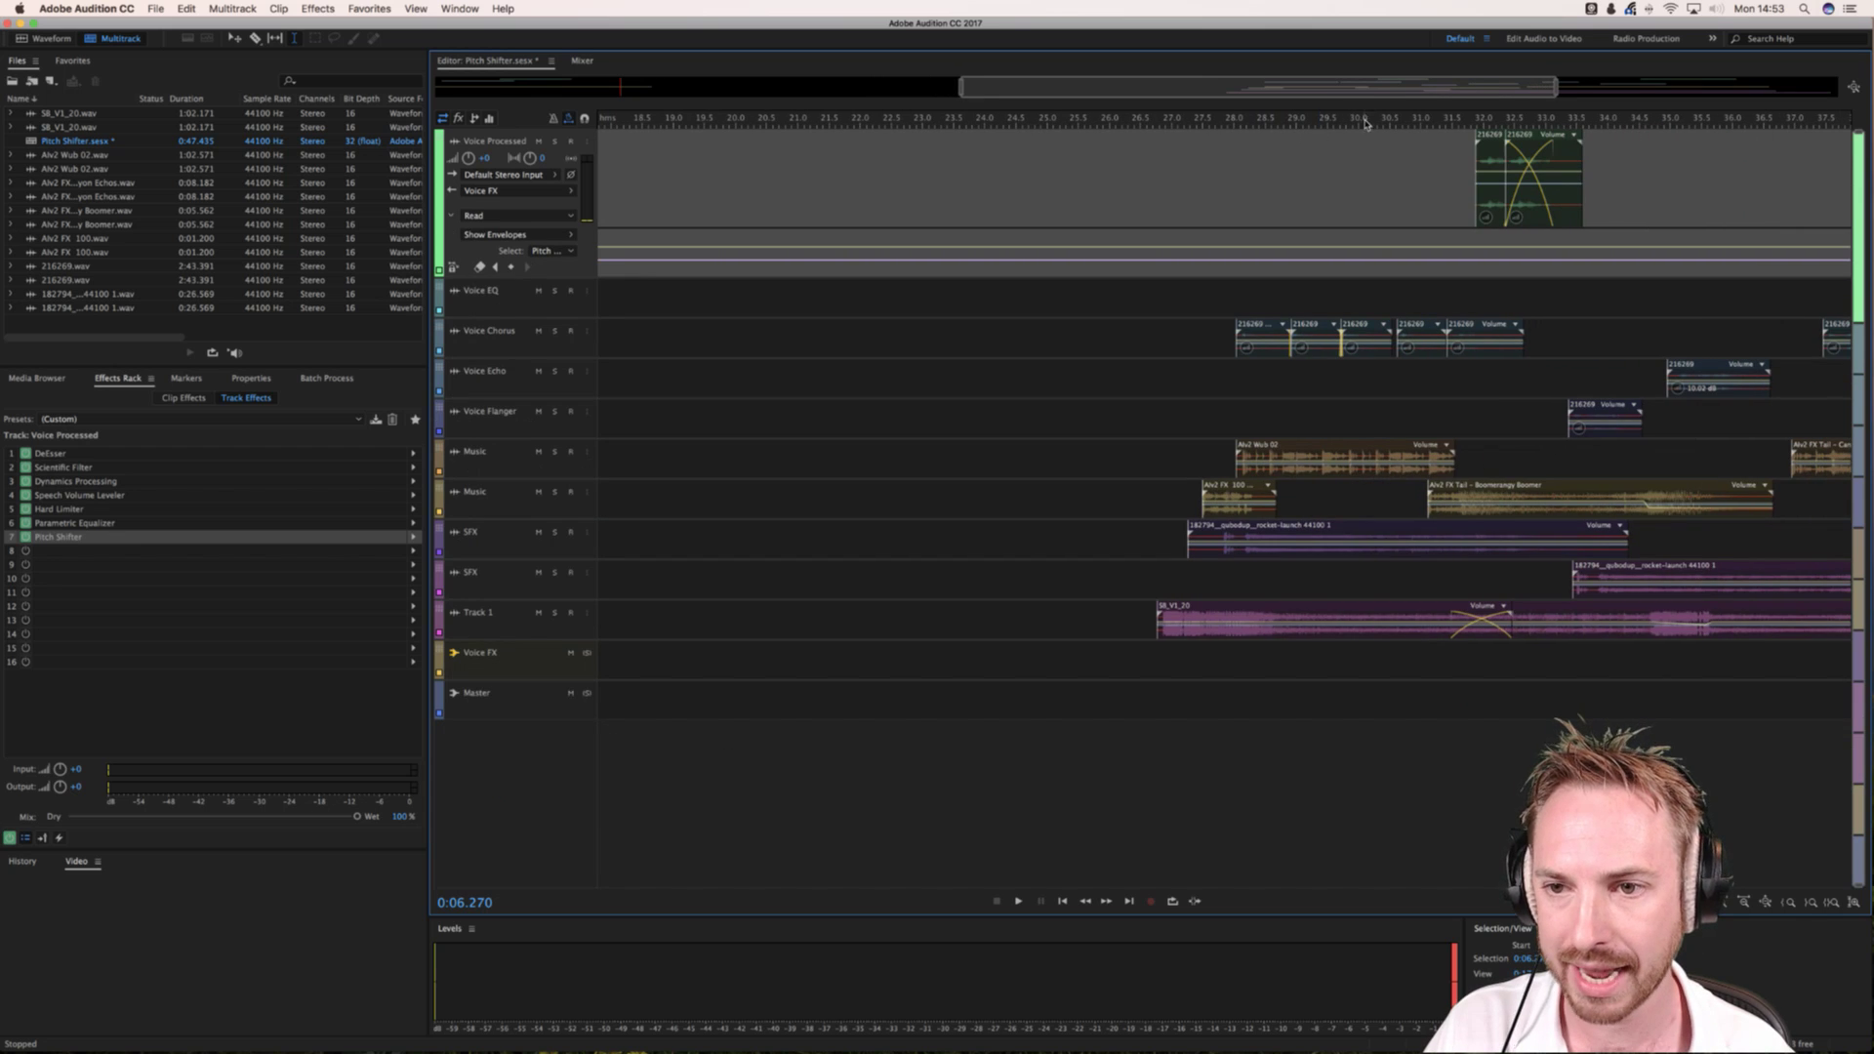
pyautogui.scroll(2, 1271, 125)
pyautogui.hscroll(5, 1269, 124)
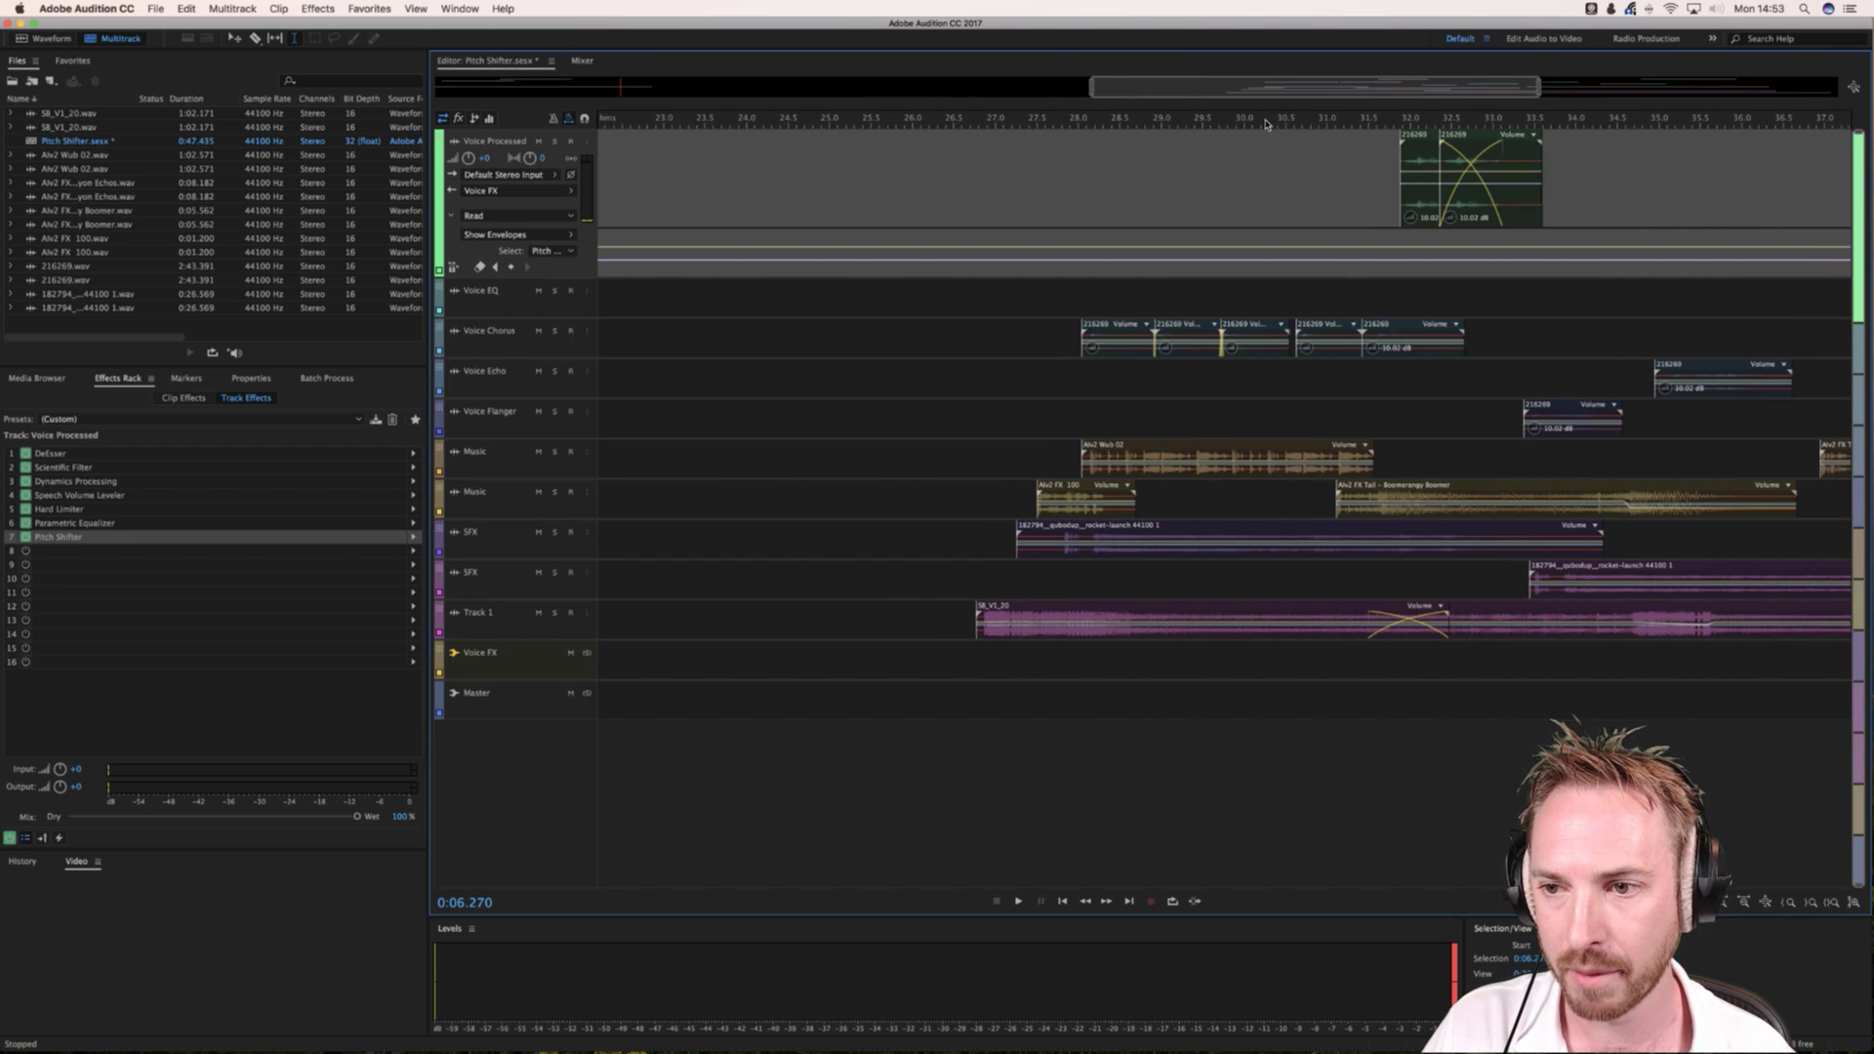
pyautogui.hscroll(3, 1266, 123)
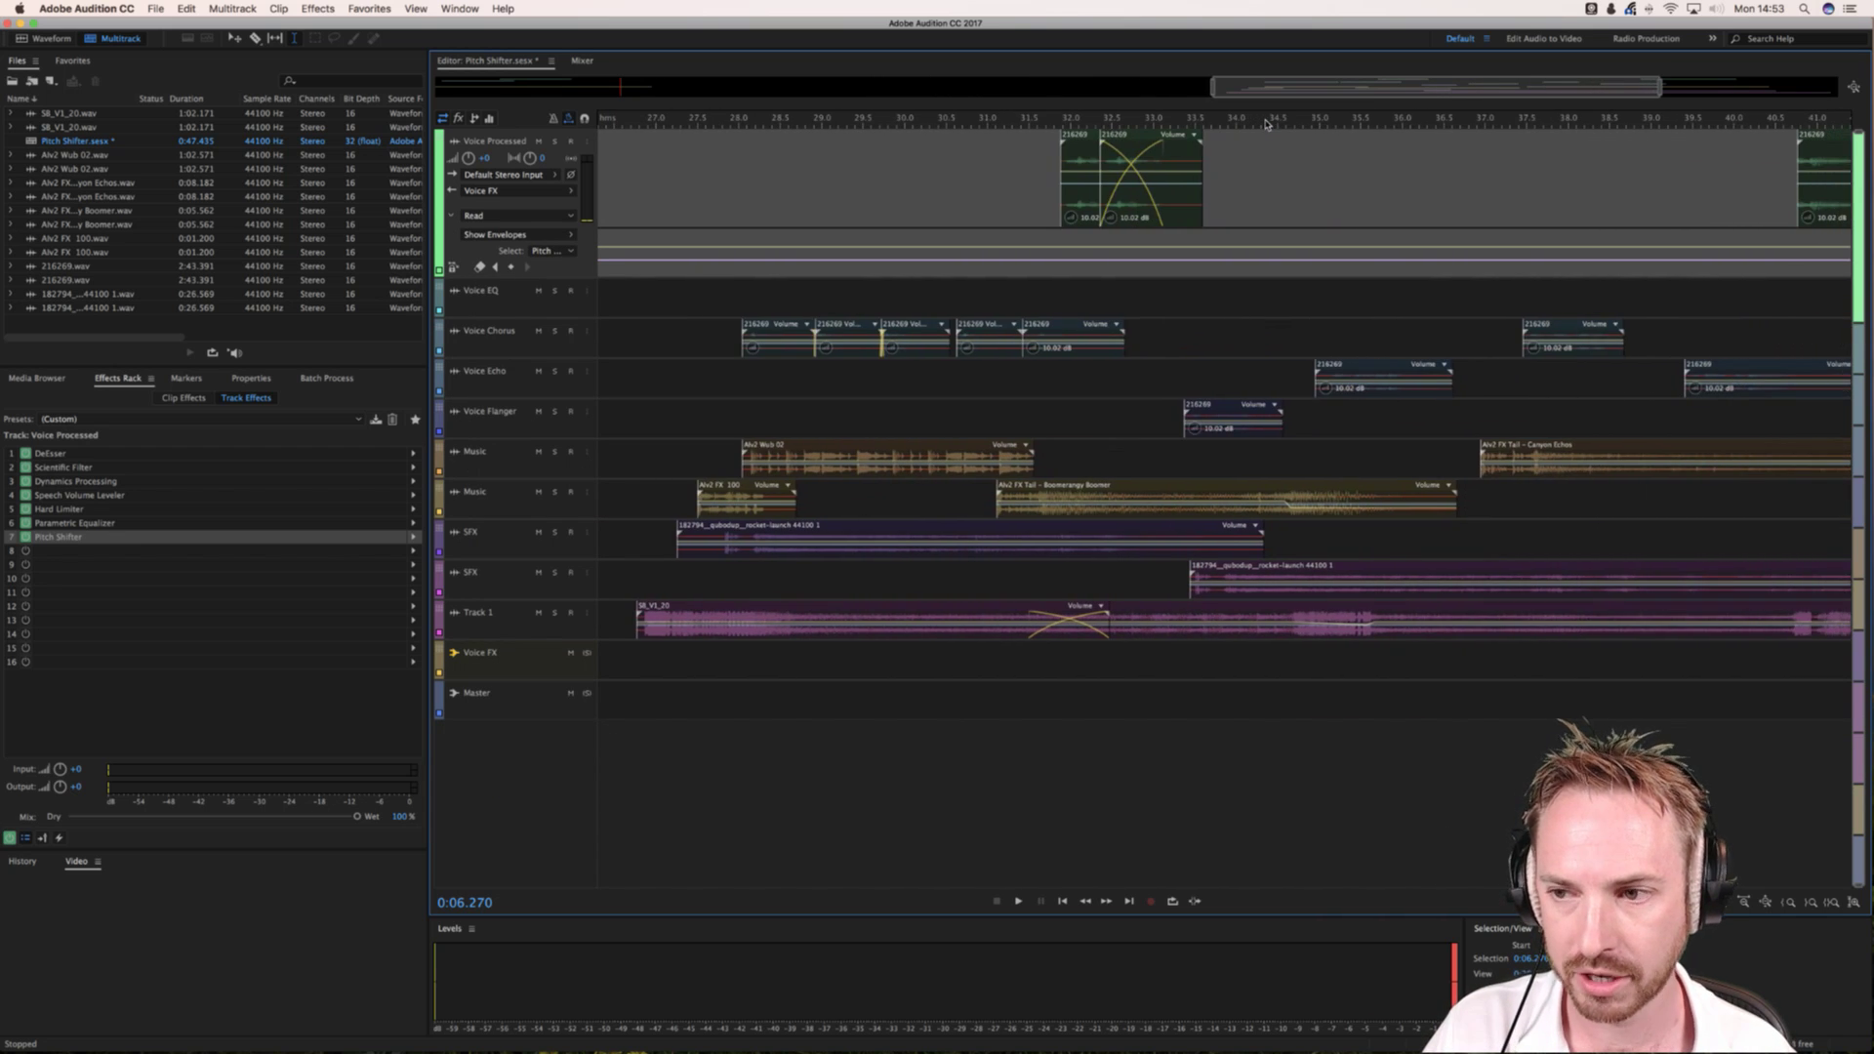
pyautogui.scroll(-2, 1215, 156)
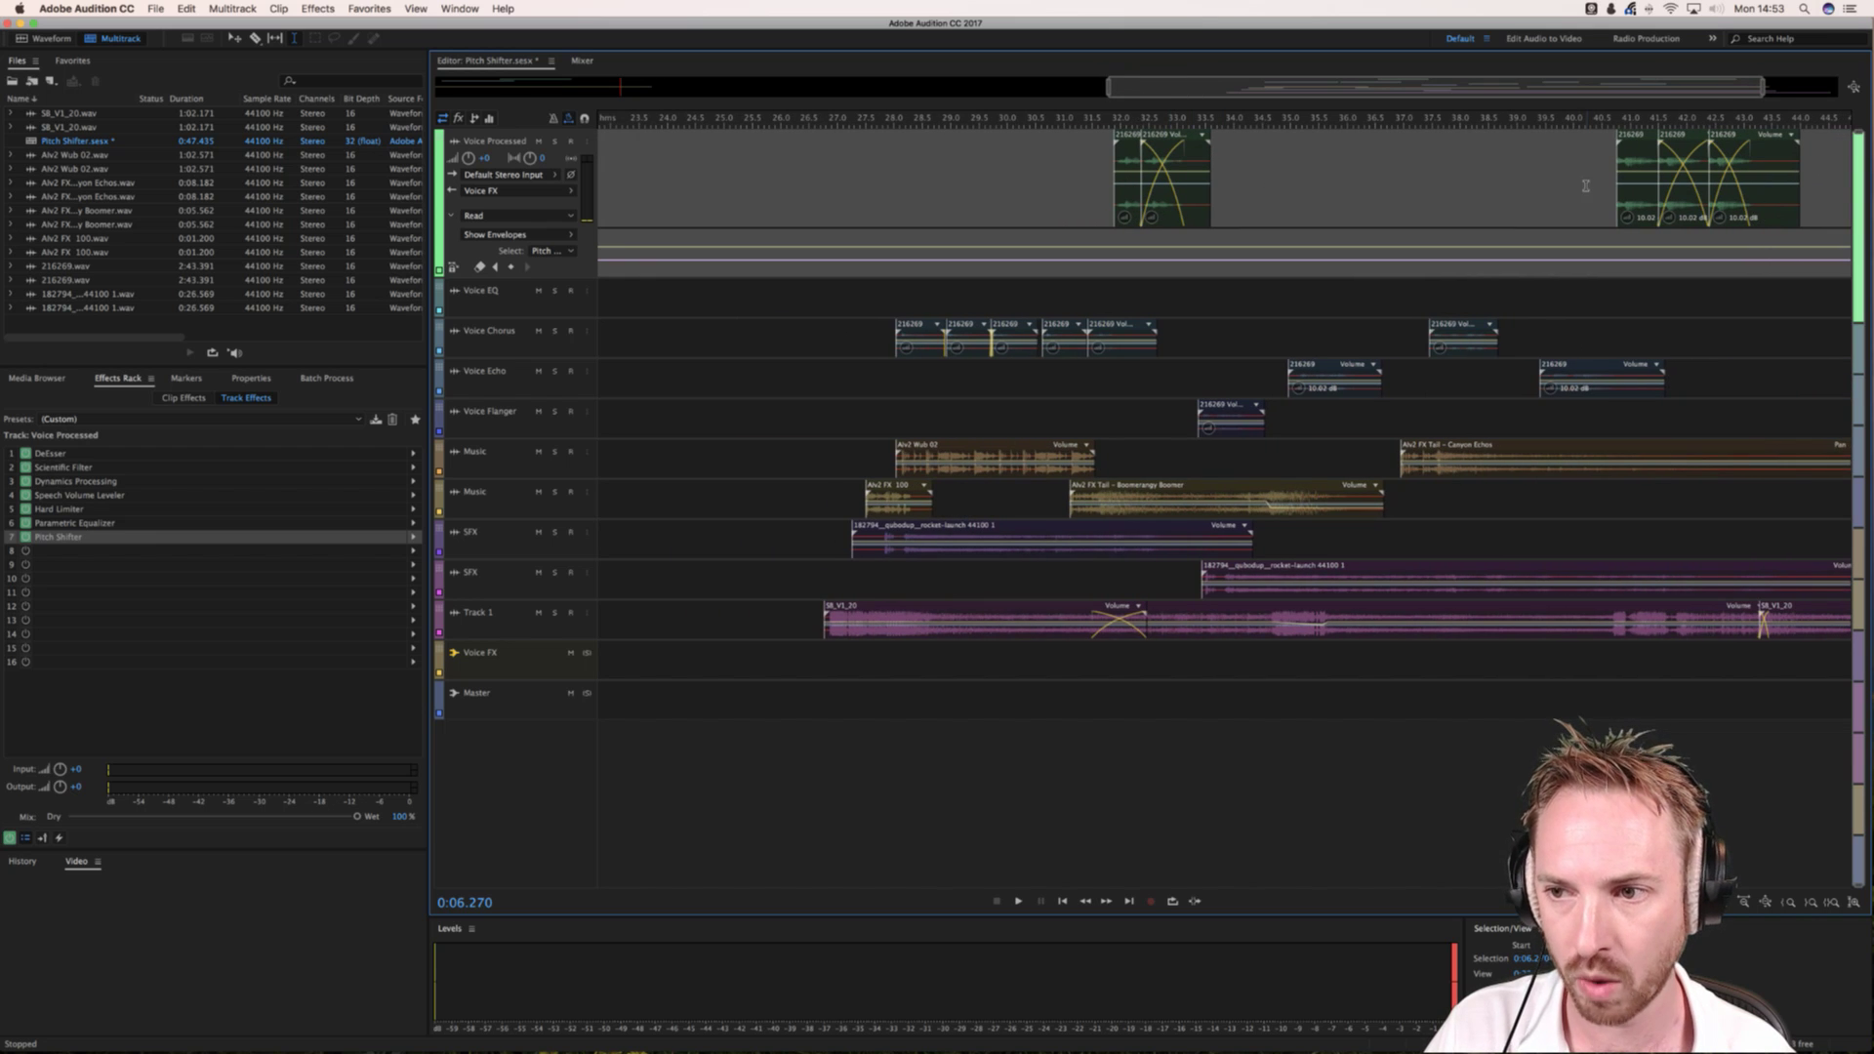
pyautogui.click(826, 202)
pyautogui.press('space')
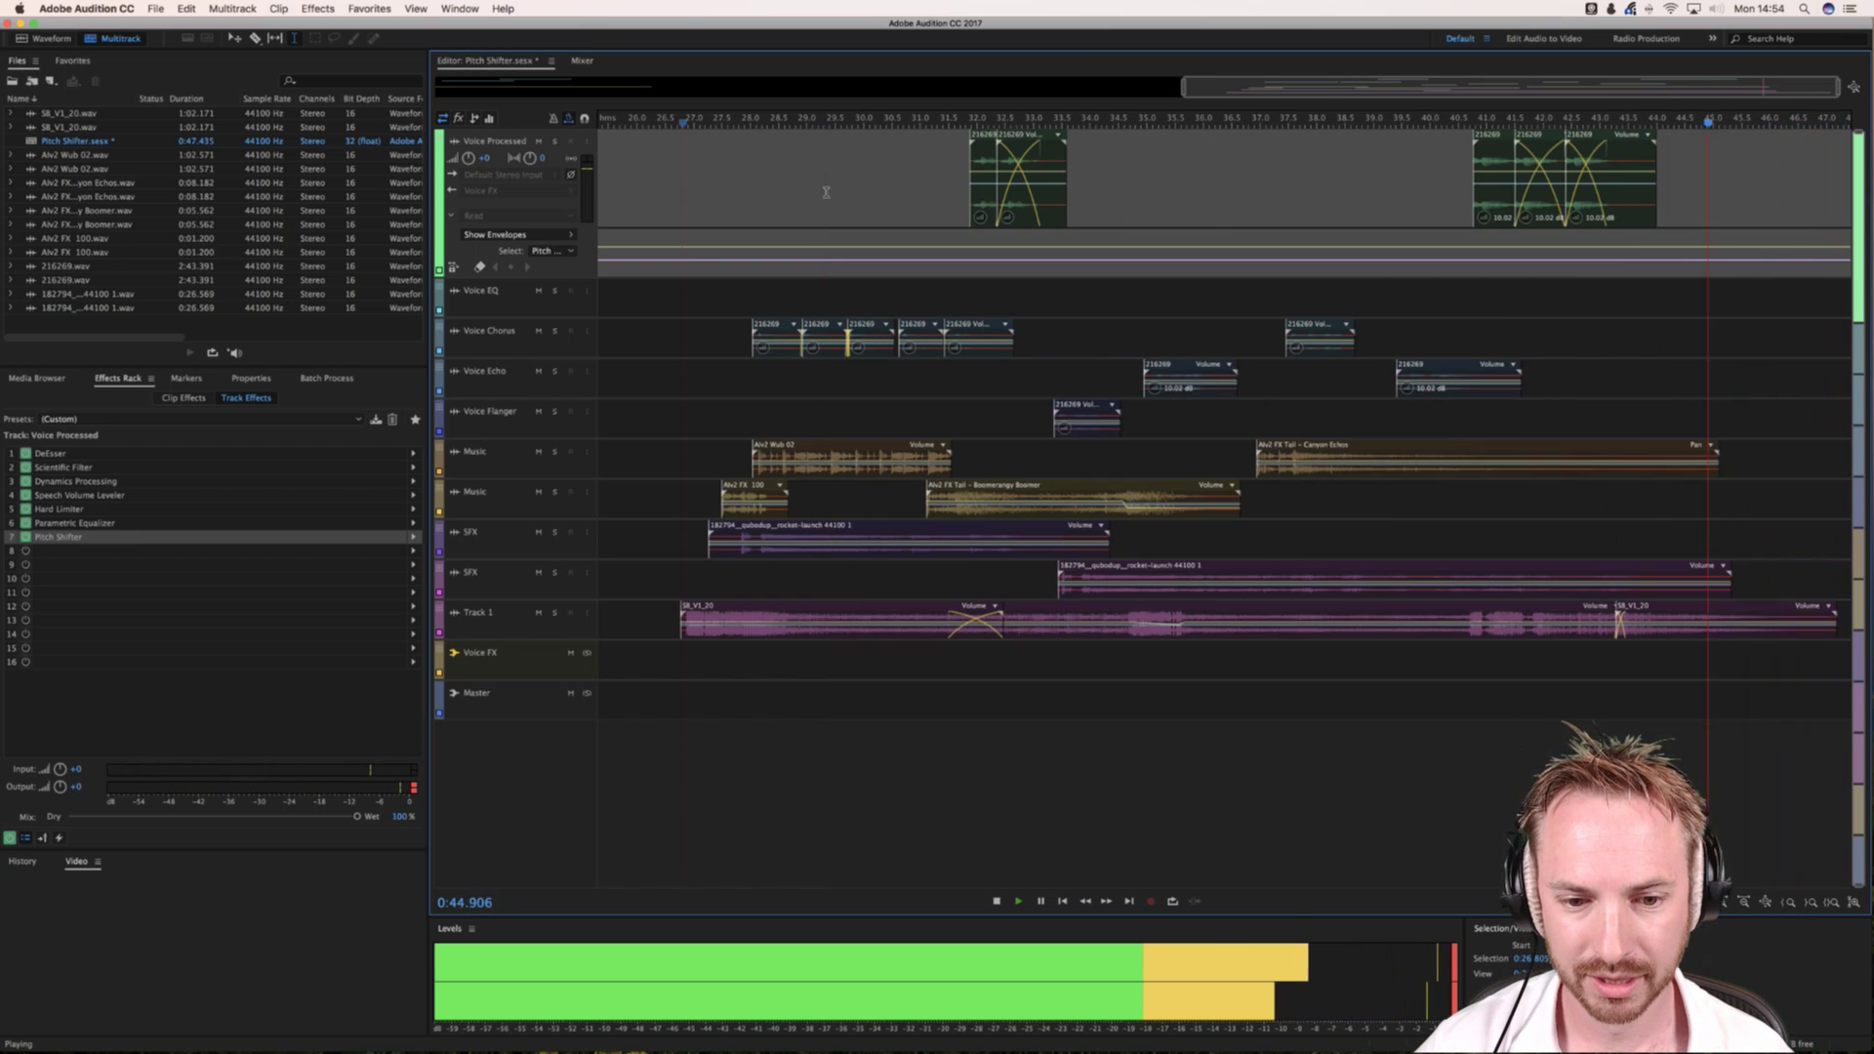
pyautogui.press('space')
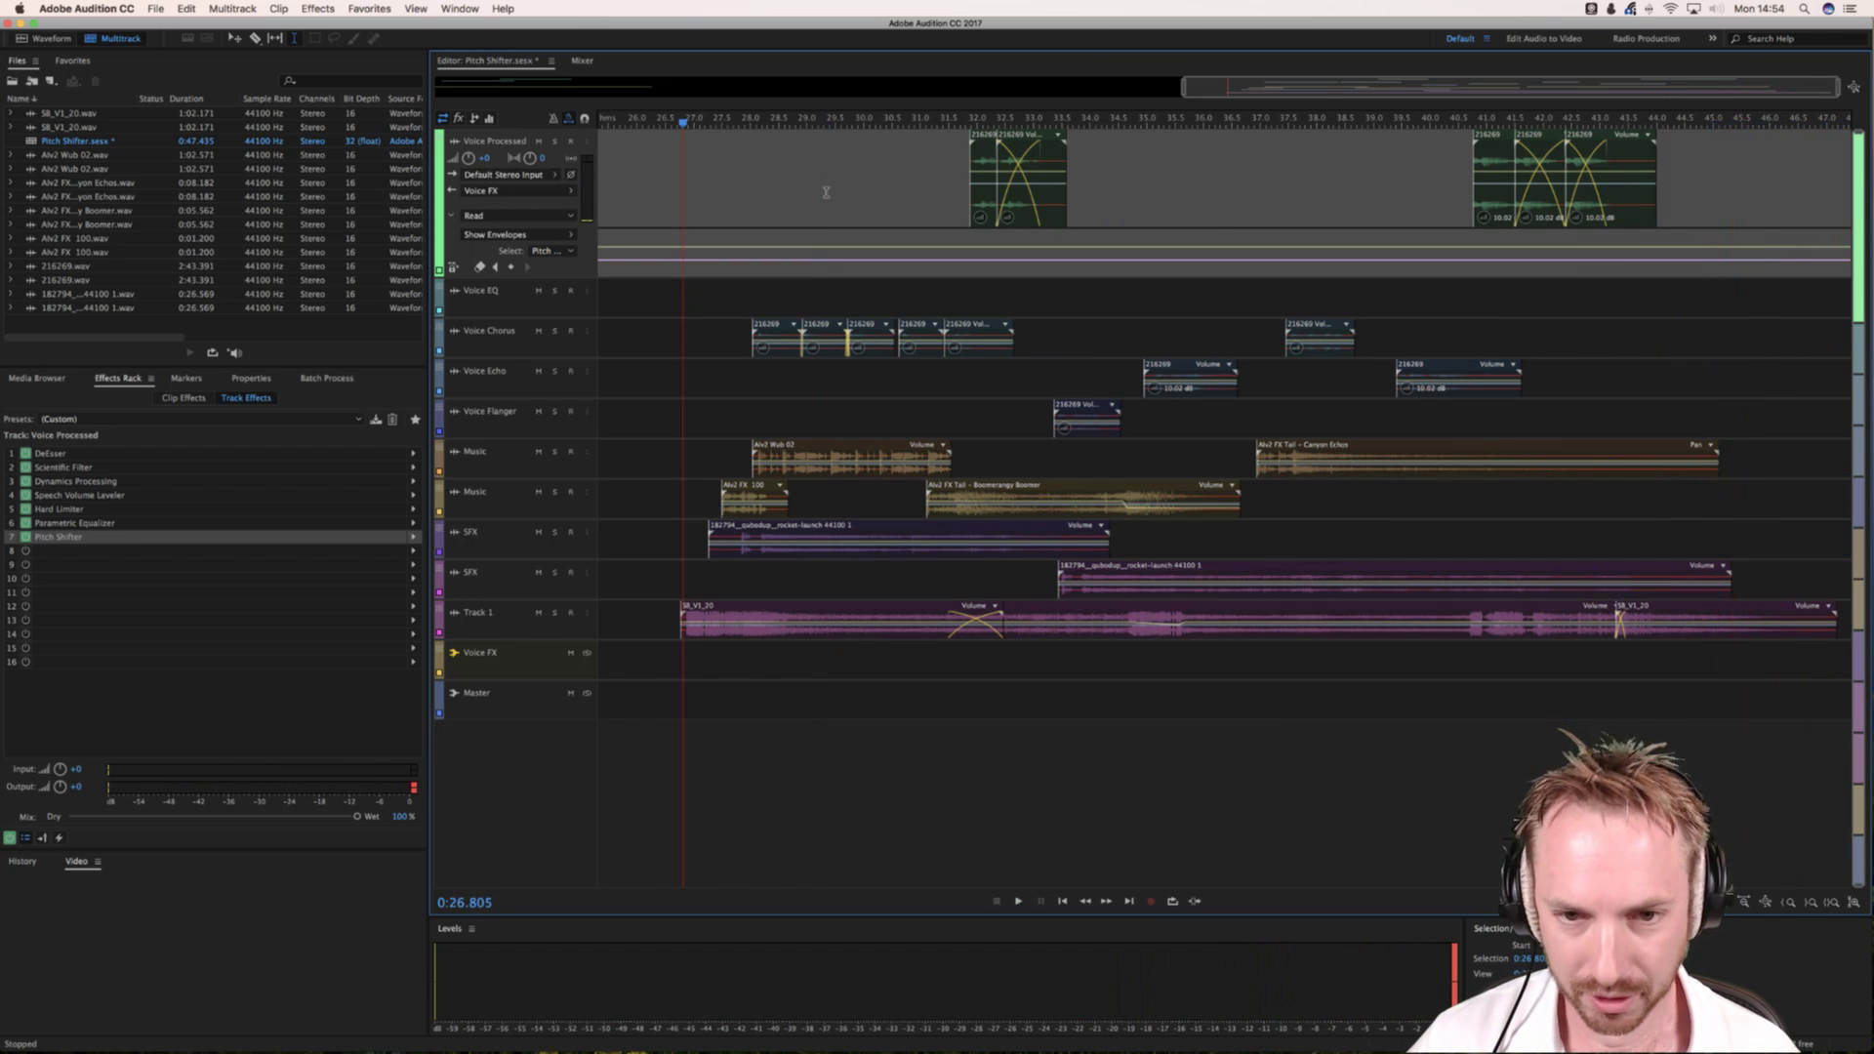
# Step: Add keyframes near 31–34 s, pull a middle point down into a dip, and play that range
pyautogui.click(963, 260)
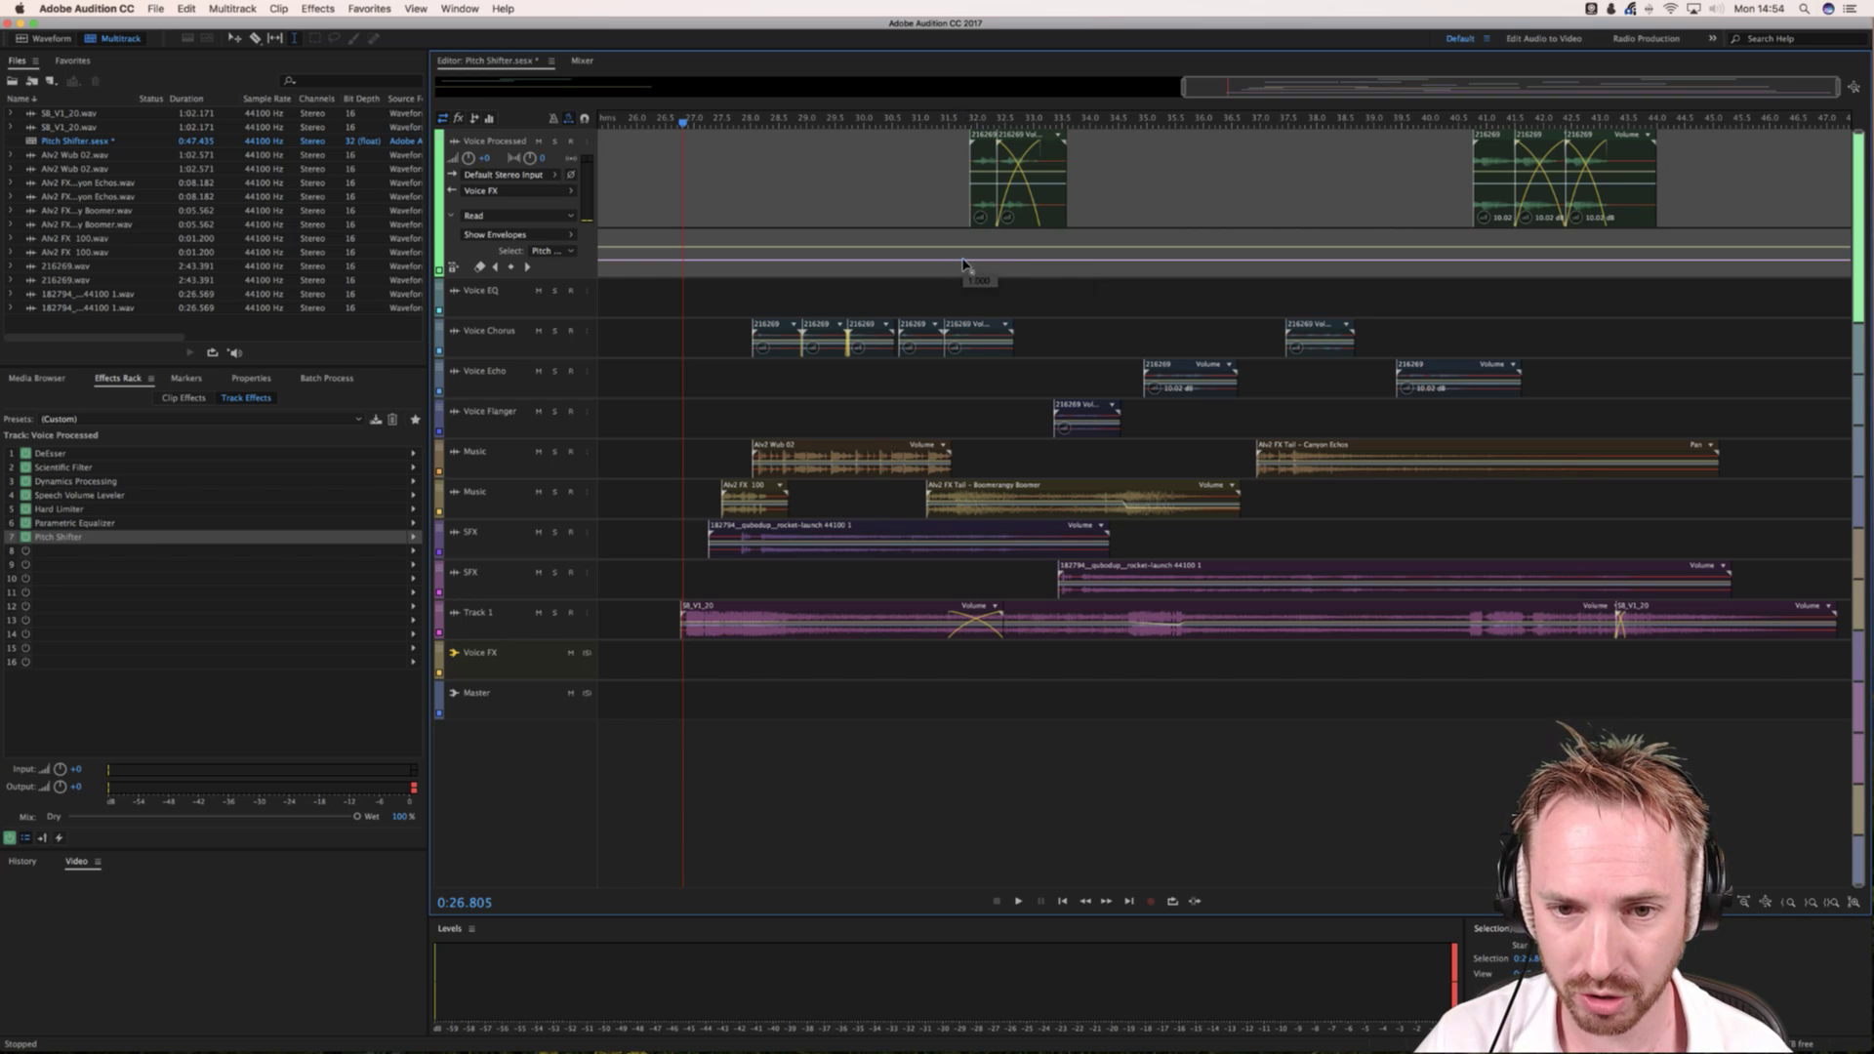
pyautogui.click(1081, 261)
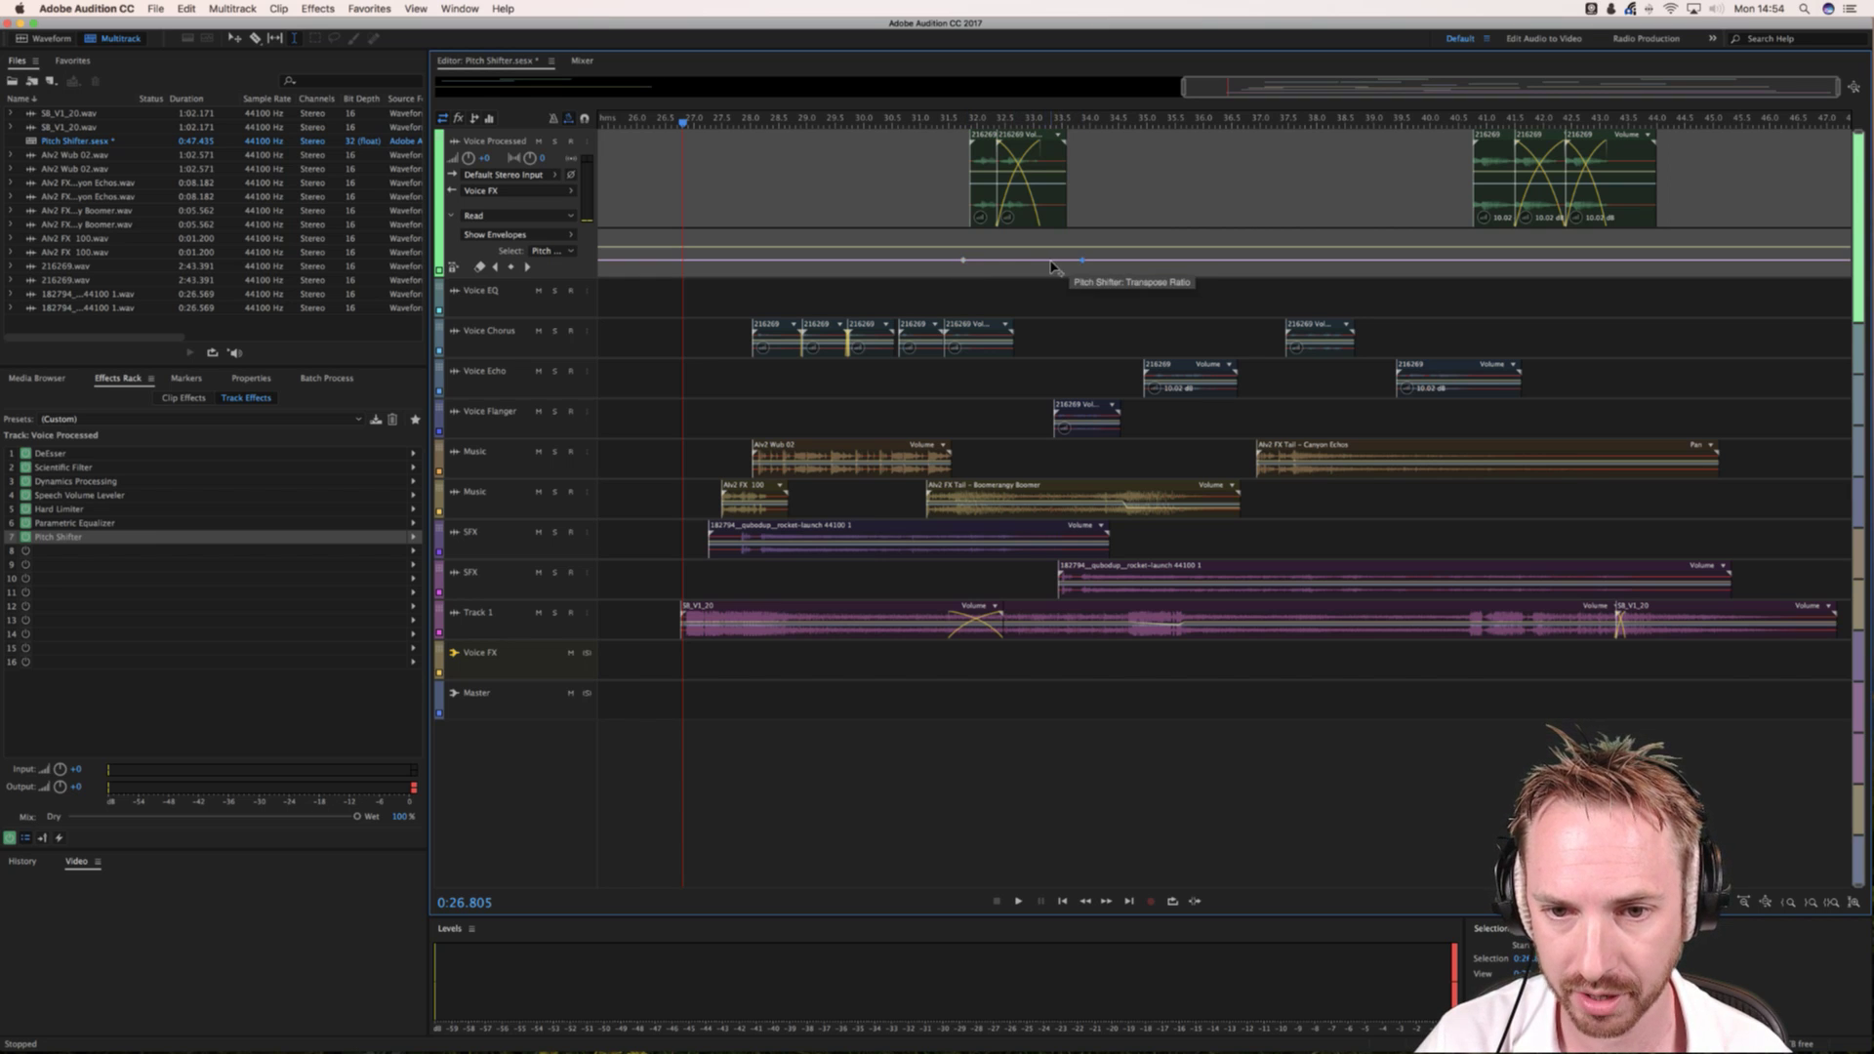
pyautogui.moveTo(1051, 262); pyautogui.dragTo(1054, 270)
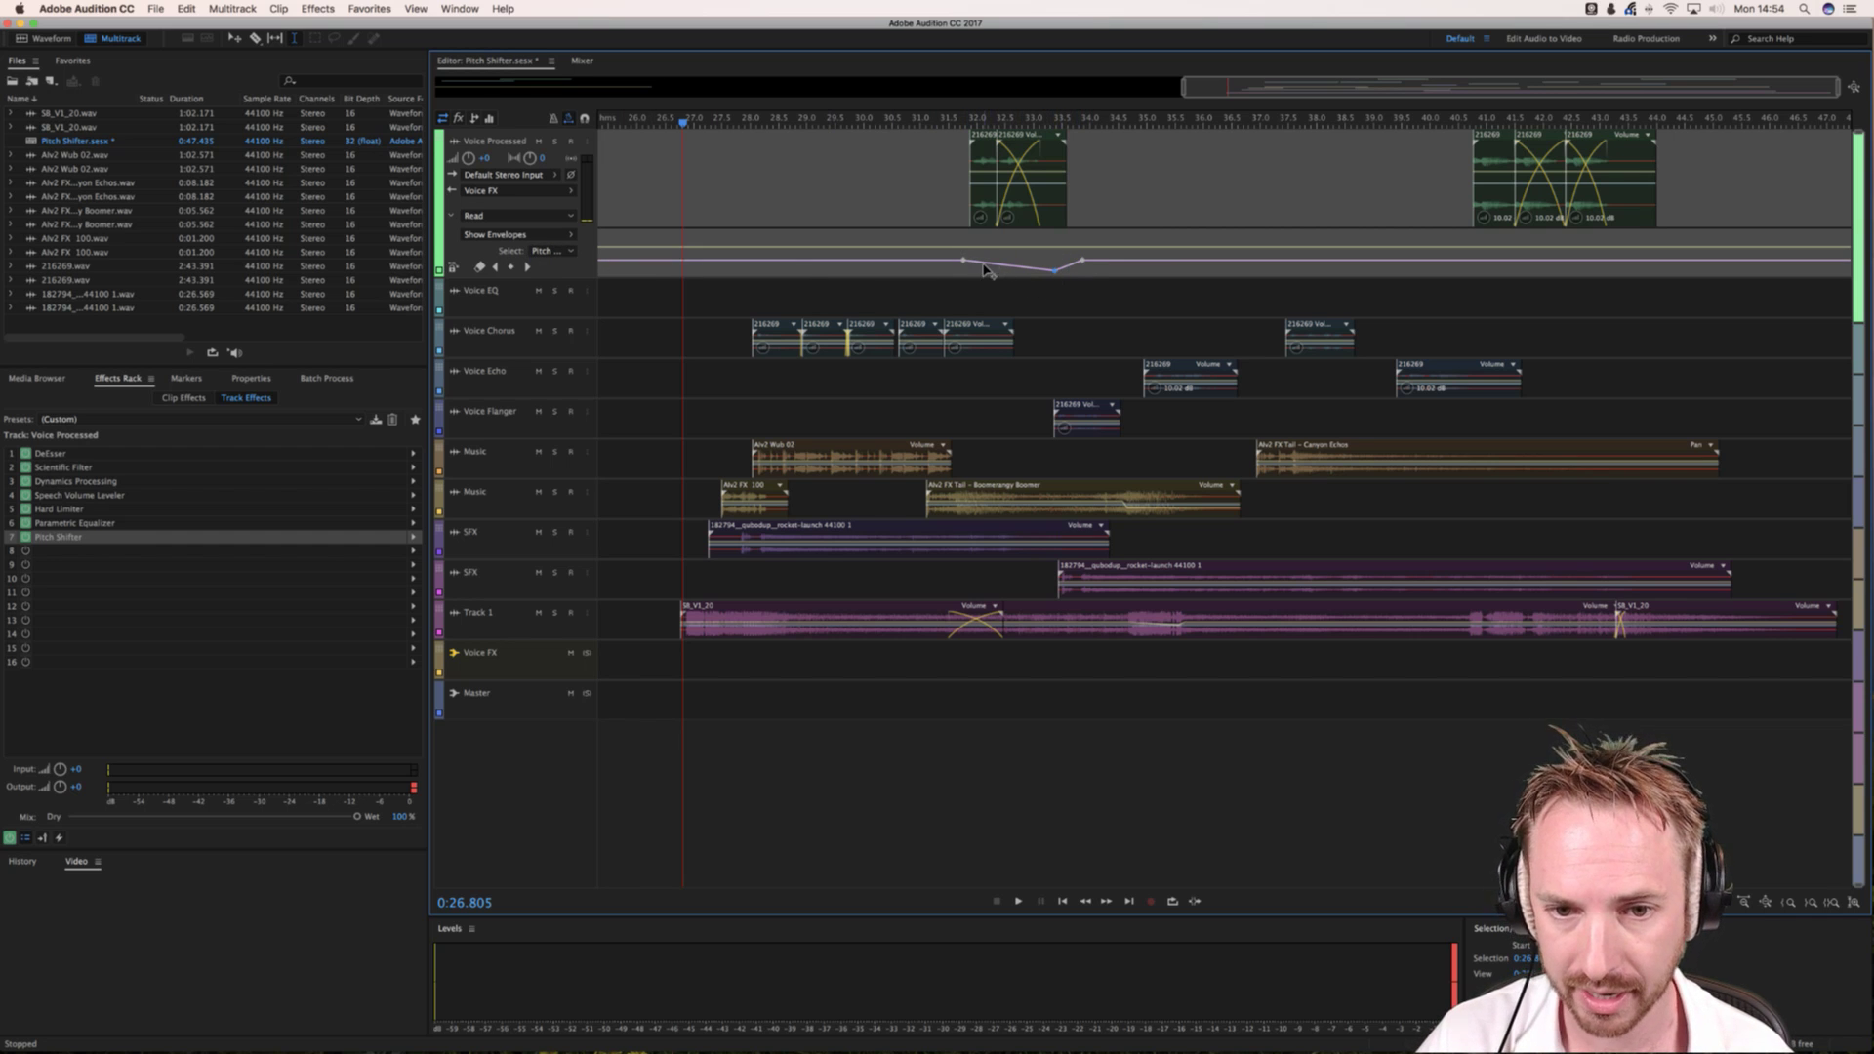
pyautogui.click(946, 189)
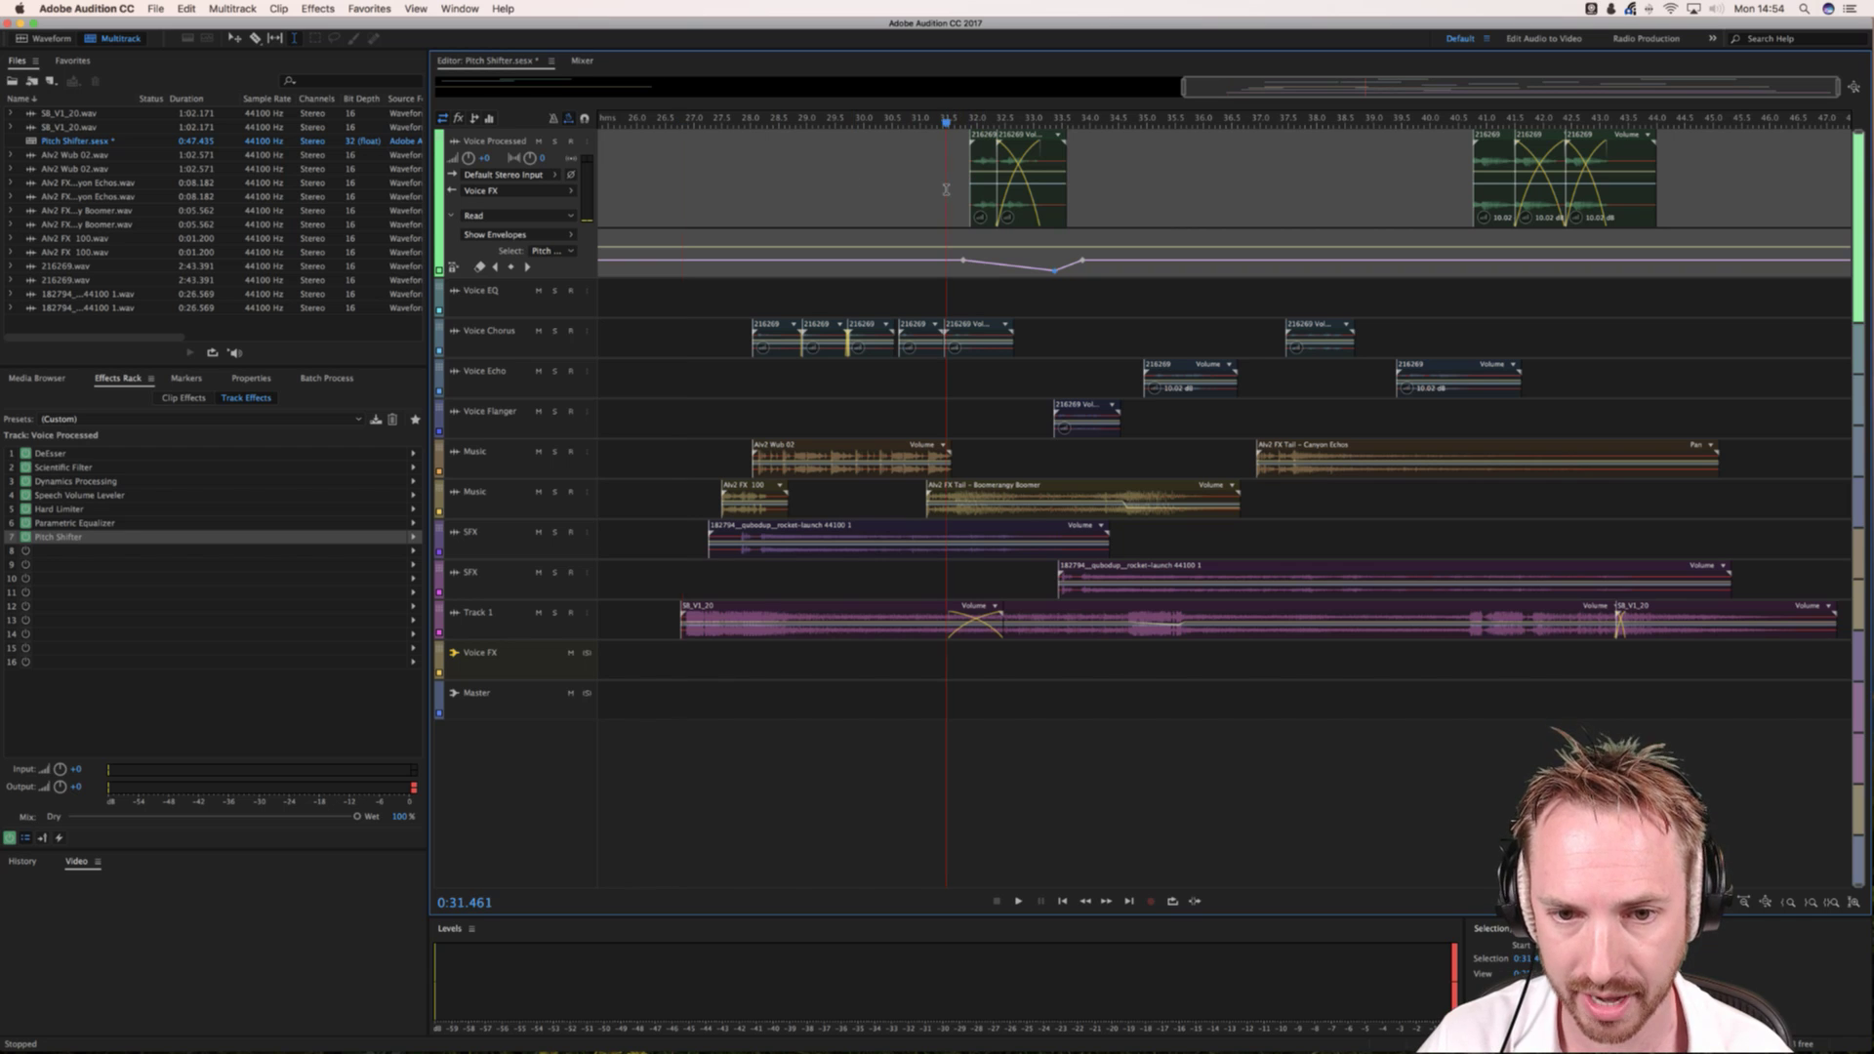
pyautogui.moveTo(944, 190); pyautogui.dragTo(1125, 200)
pyautogui.press('space')
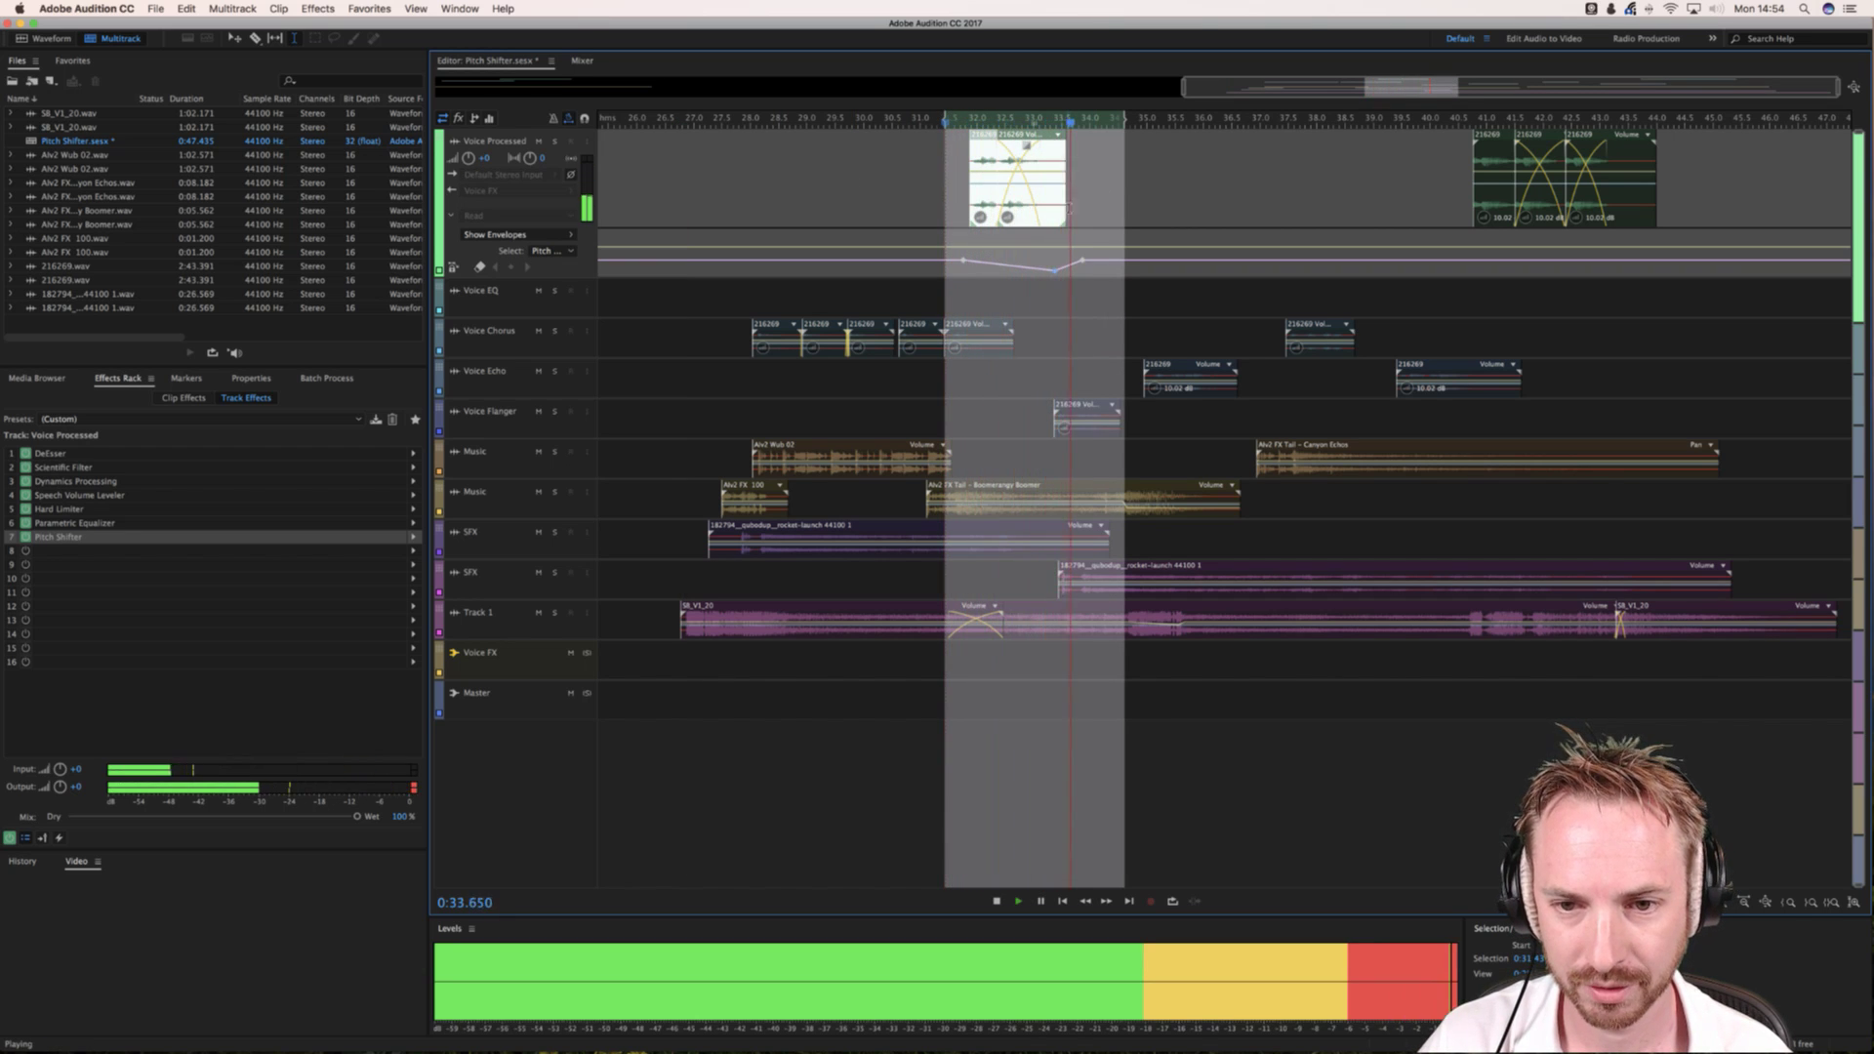
pyautogui.press('space')
# Step: Play from about 27 seconds, then select the two overlapping voice clips at 32 seconds
pyautogui.click(706, 207)
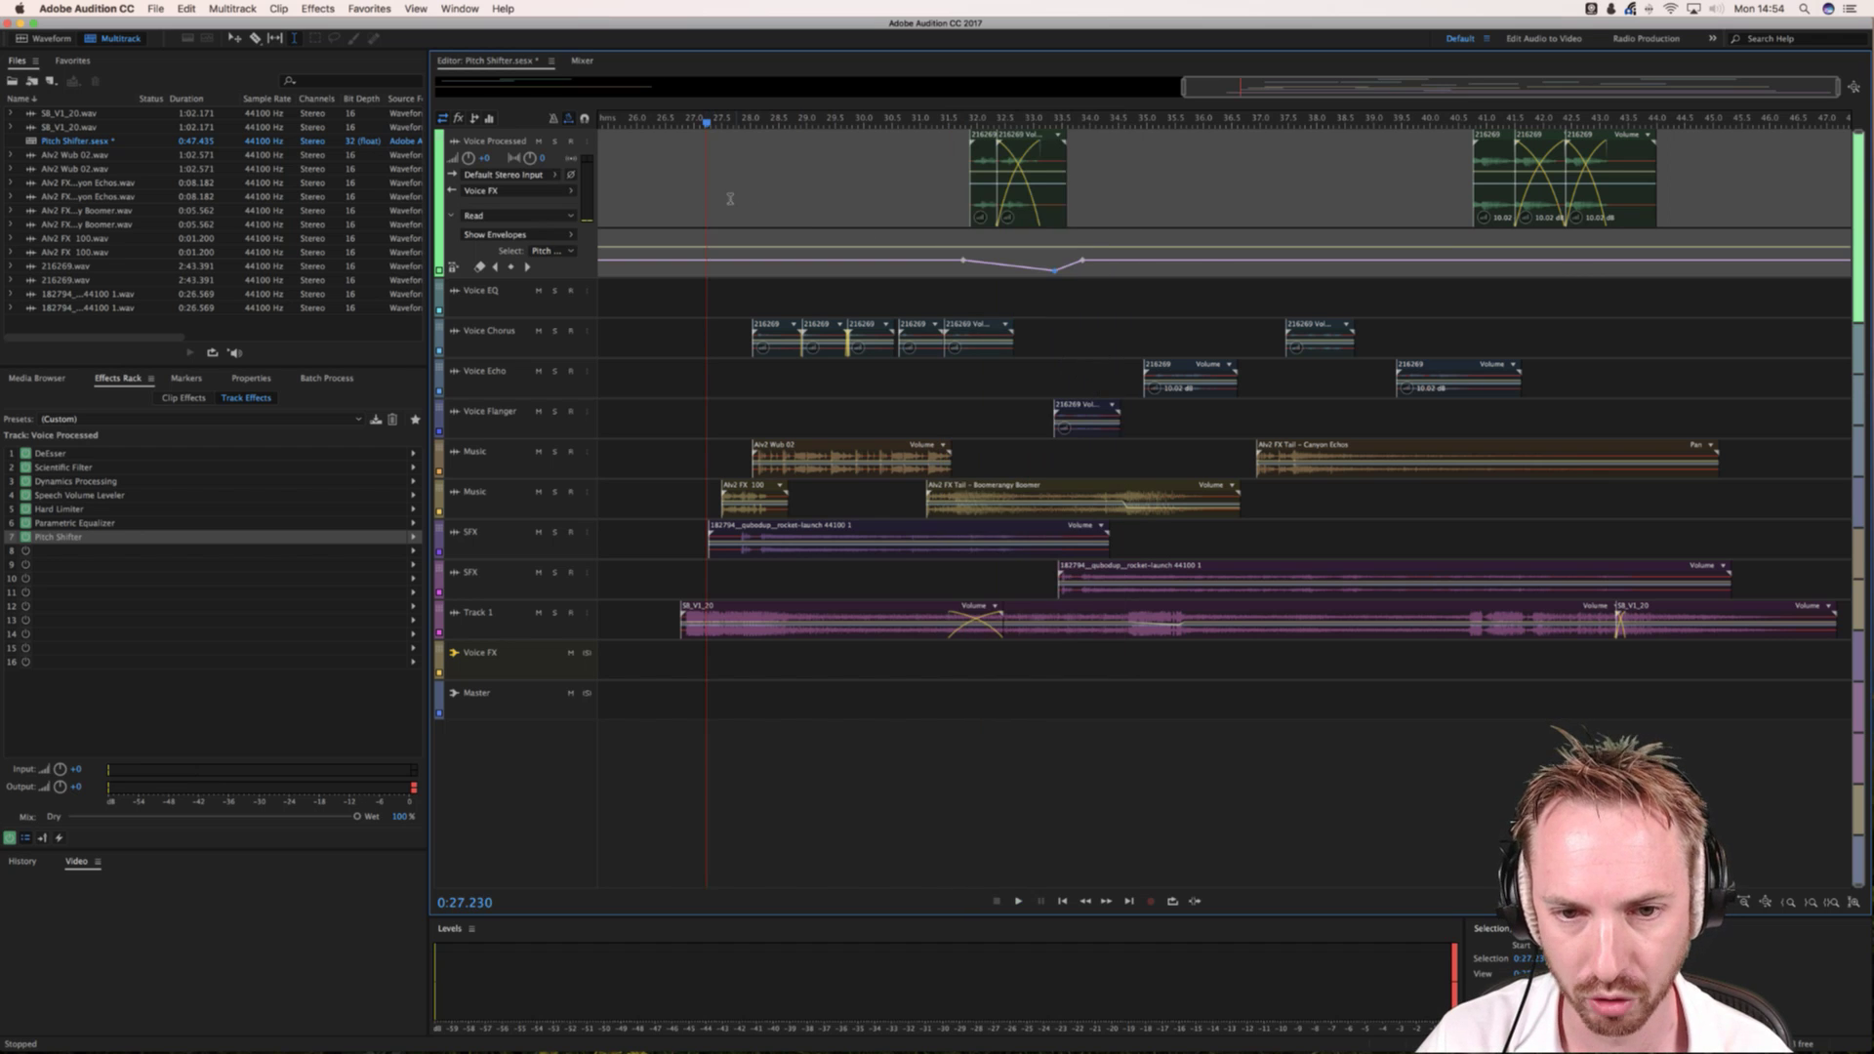
pyautogui.press('space')
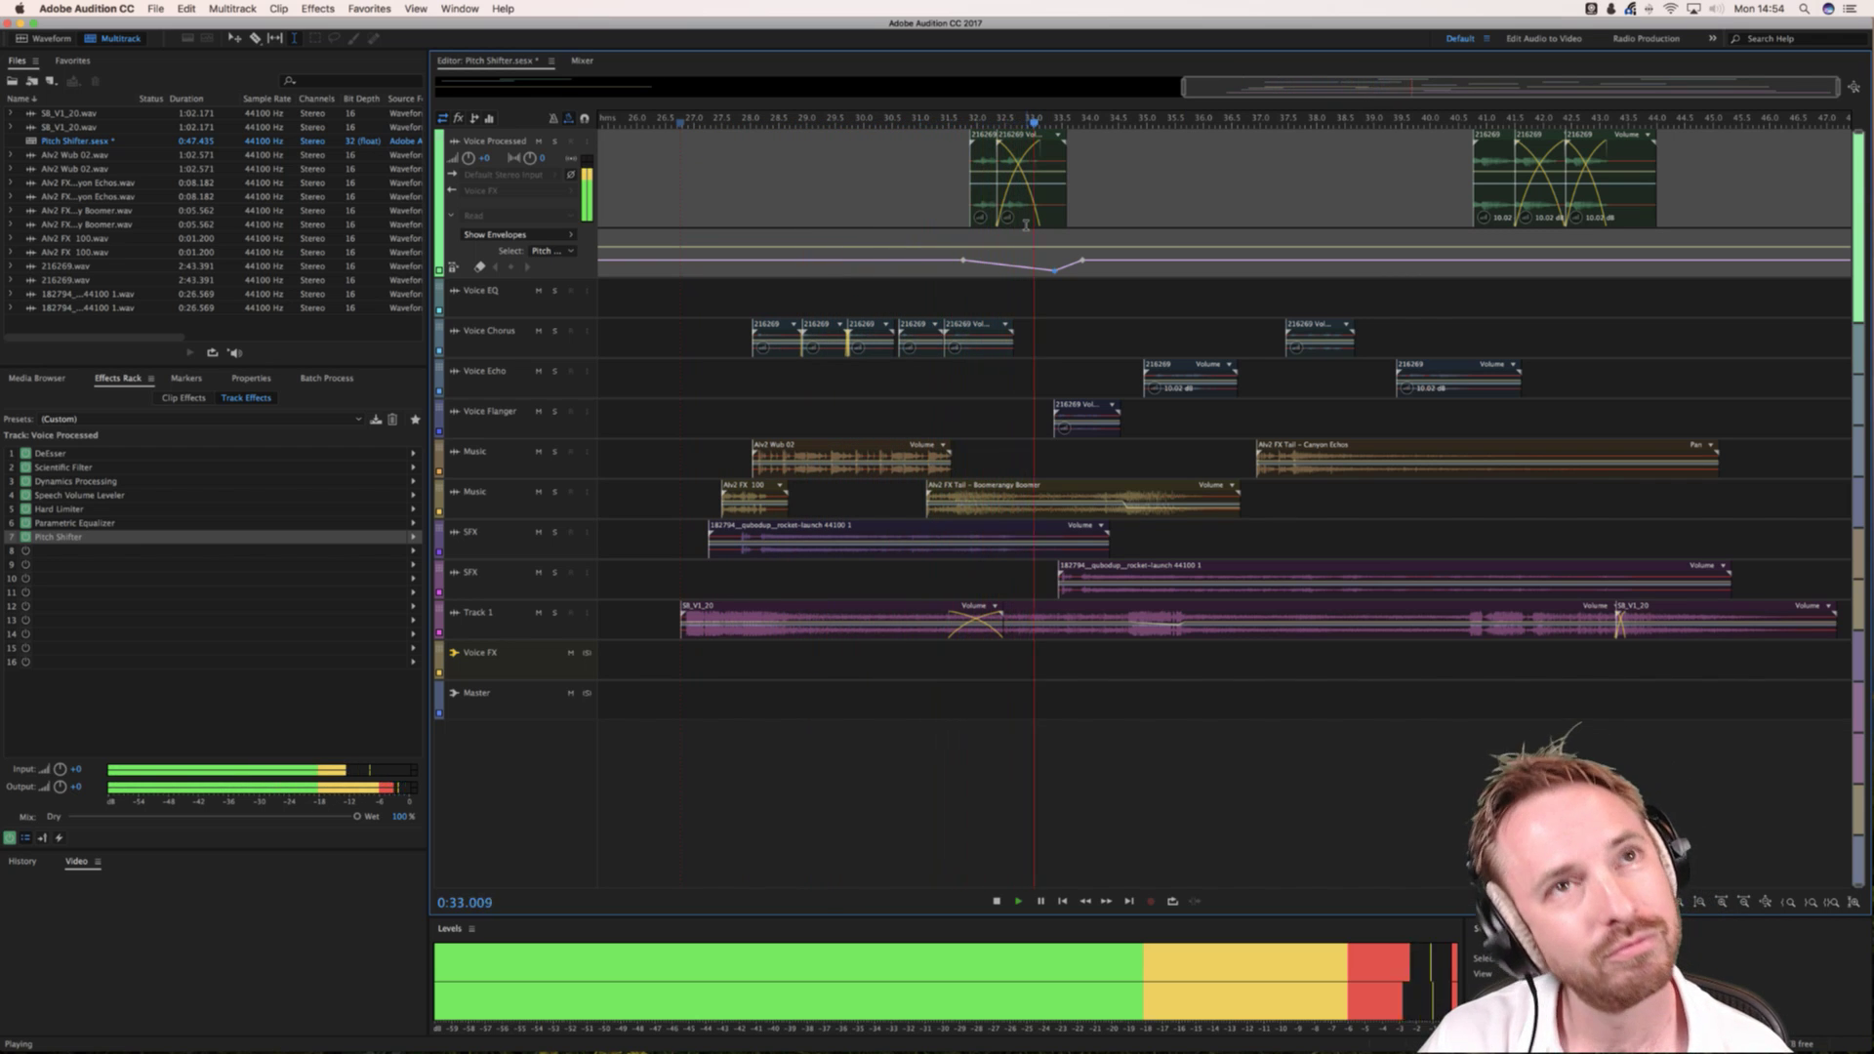
pyautogui.press('space')
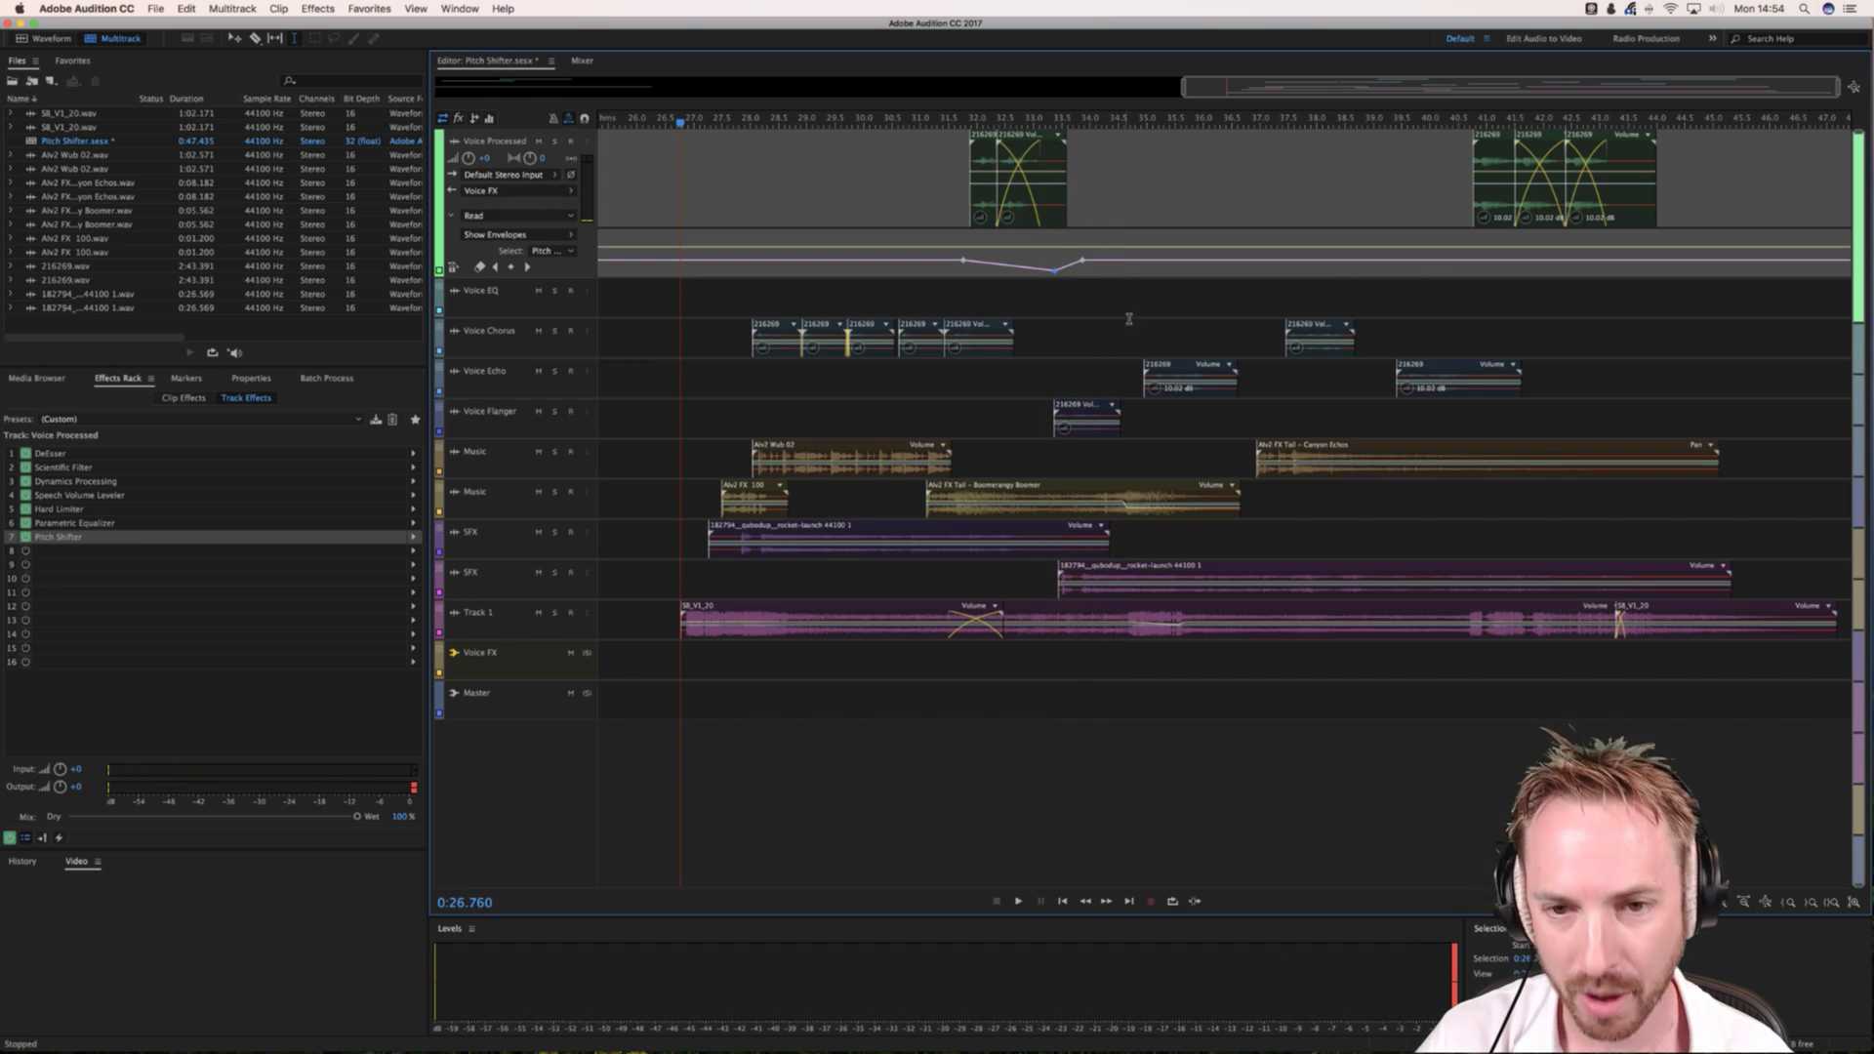
pyautogui.click(981, 195)
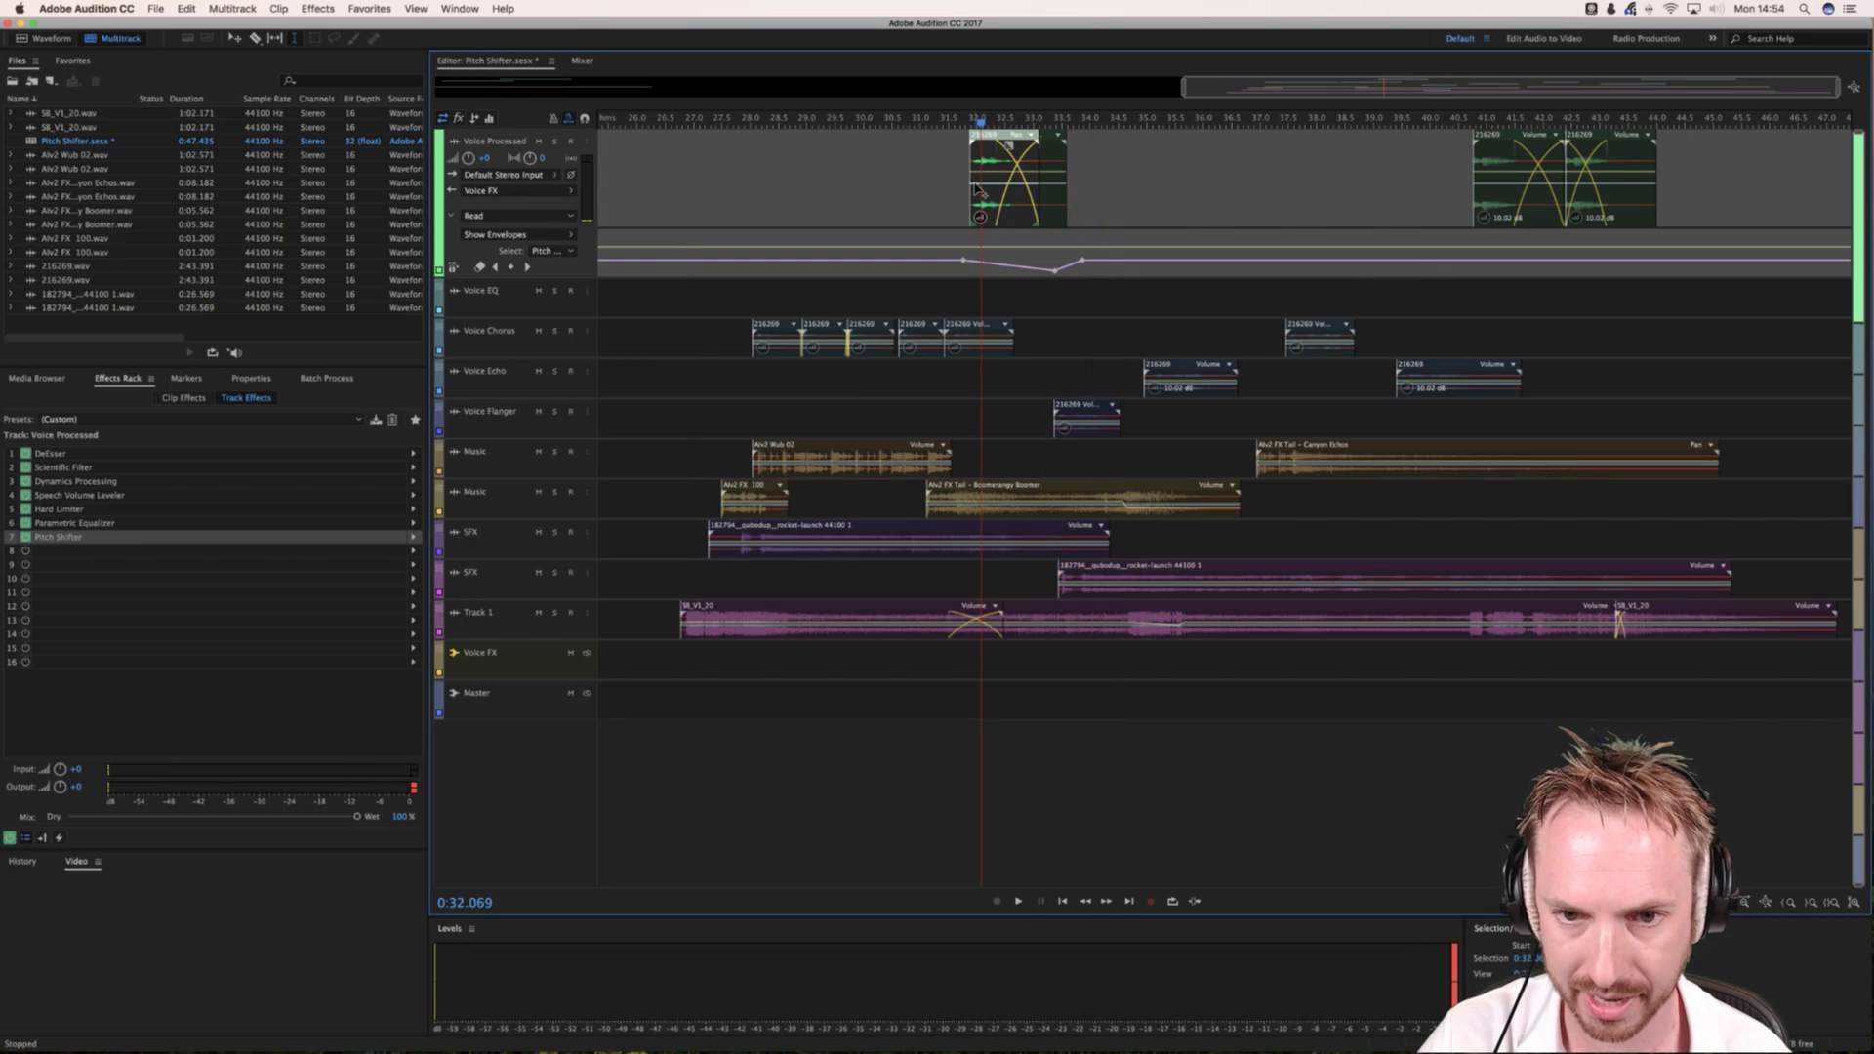
pyautogui.click(1054, 200)
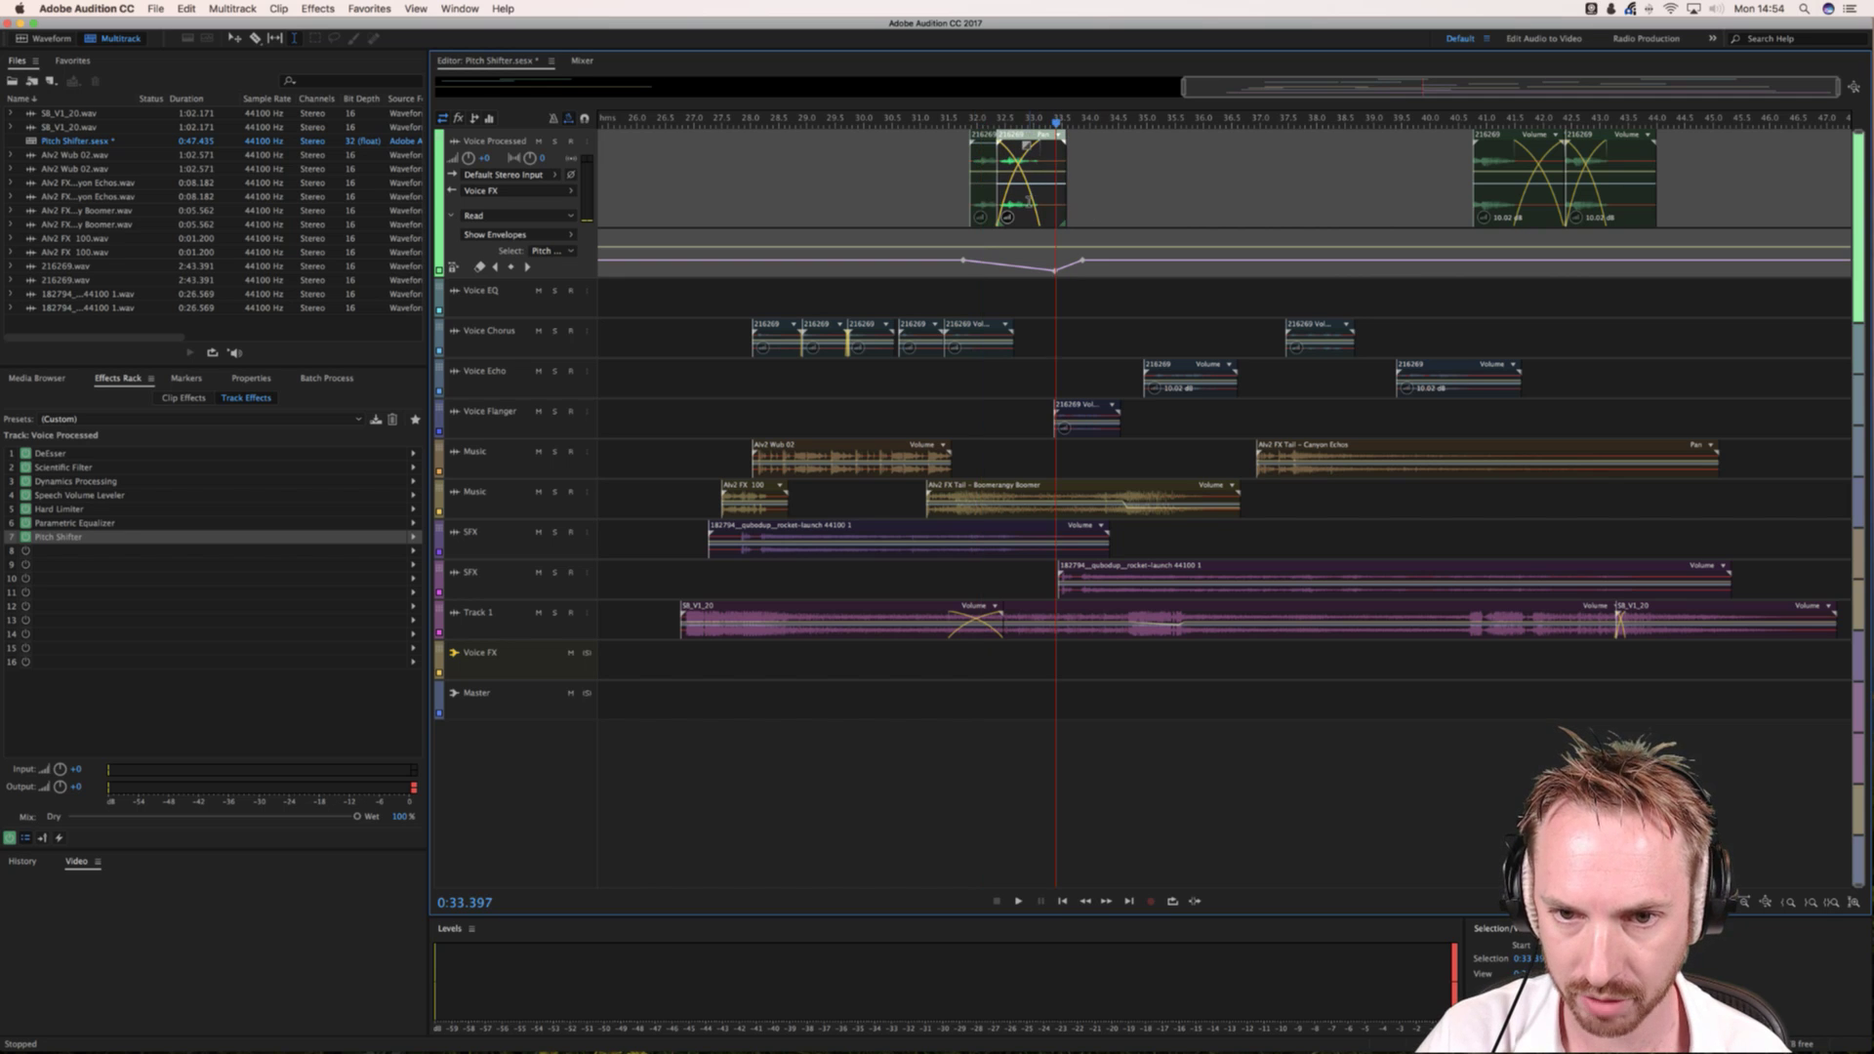
# Step: Replay the dip, then add pitch keyframes from 40.5 s and pull one down
pyautogui.click(942, 200)
pyautogui.press('space')
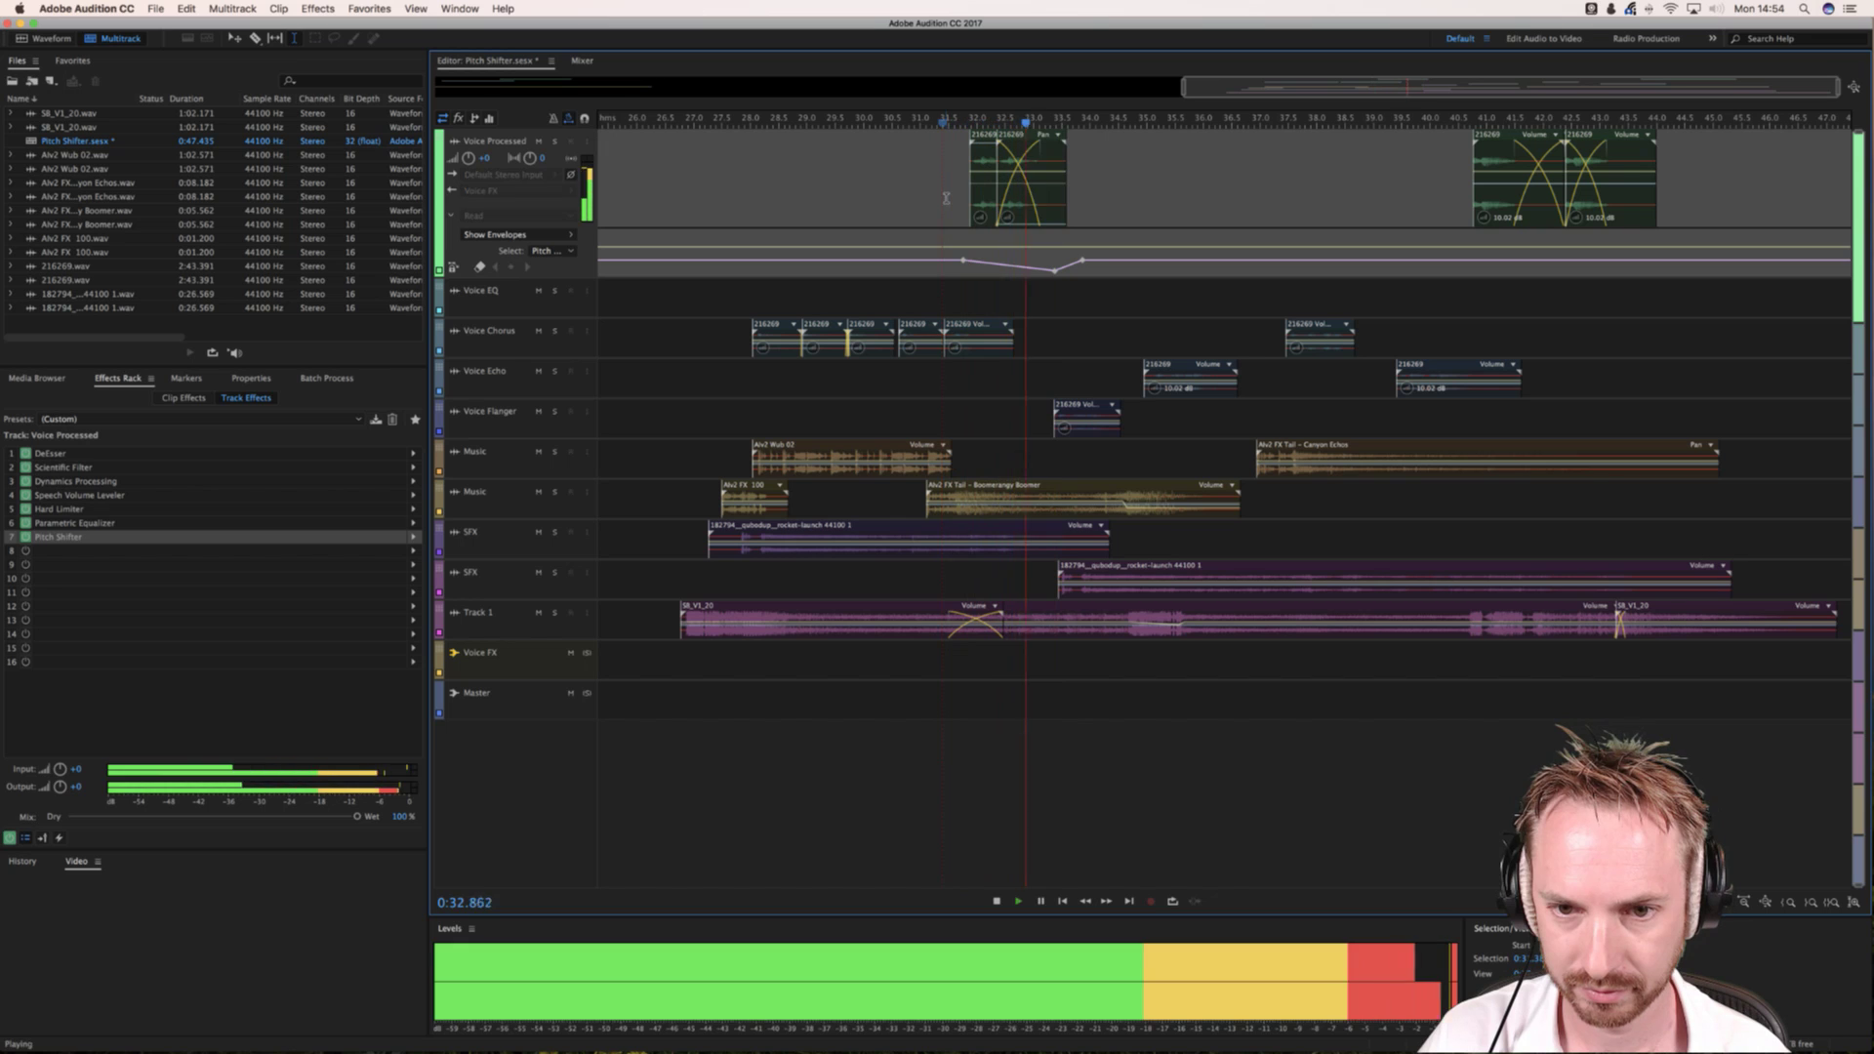
pyautogui.press('space')
pyautogui.click(1461, 199)
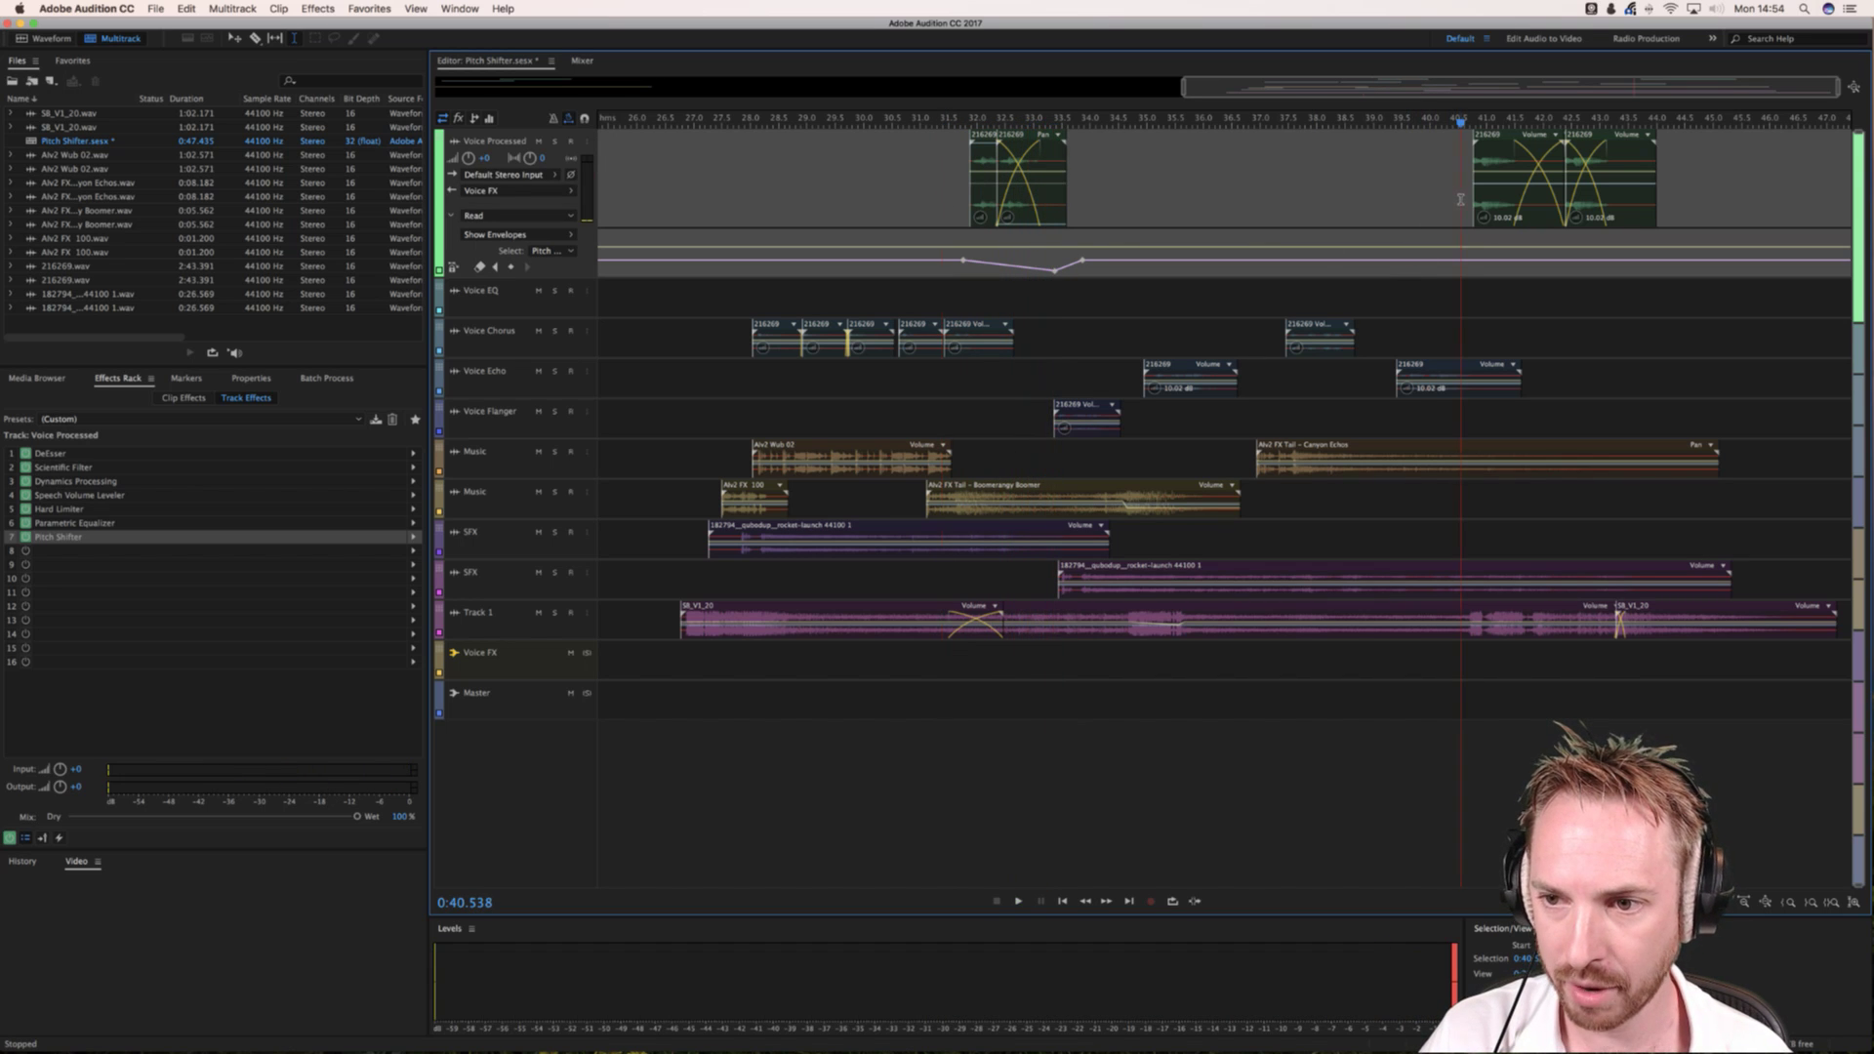
pyautogui.click(1469, 260)
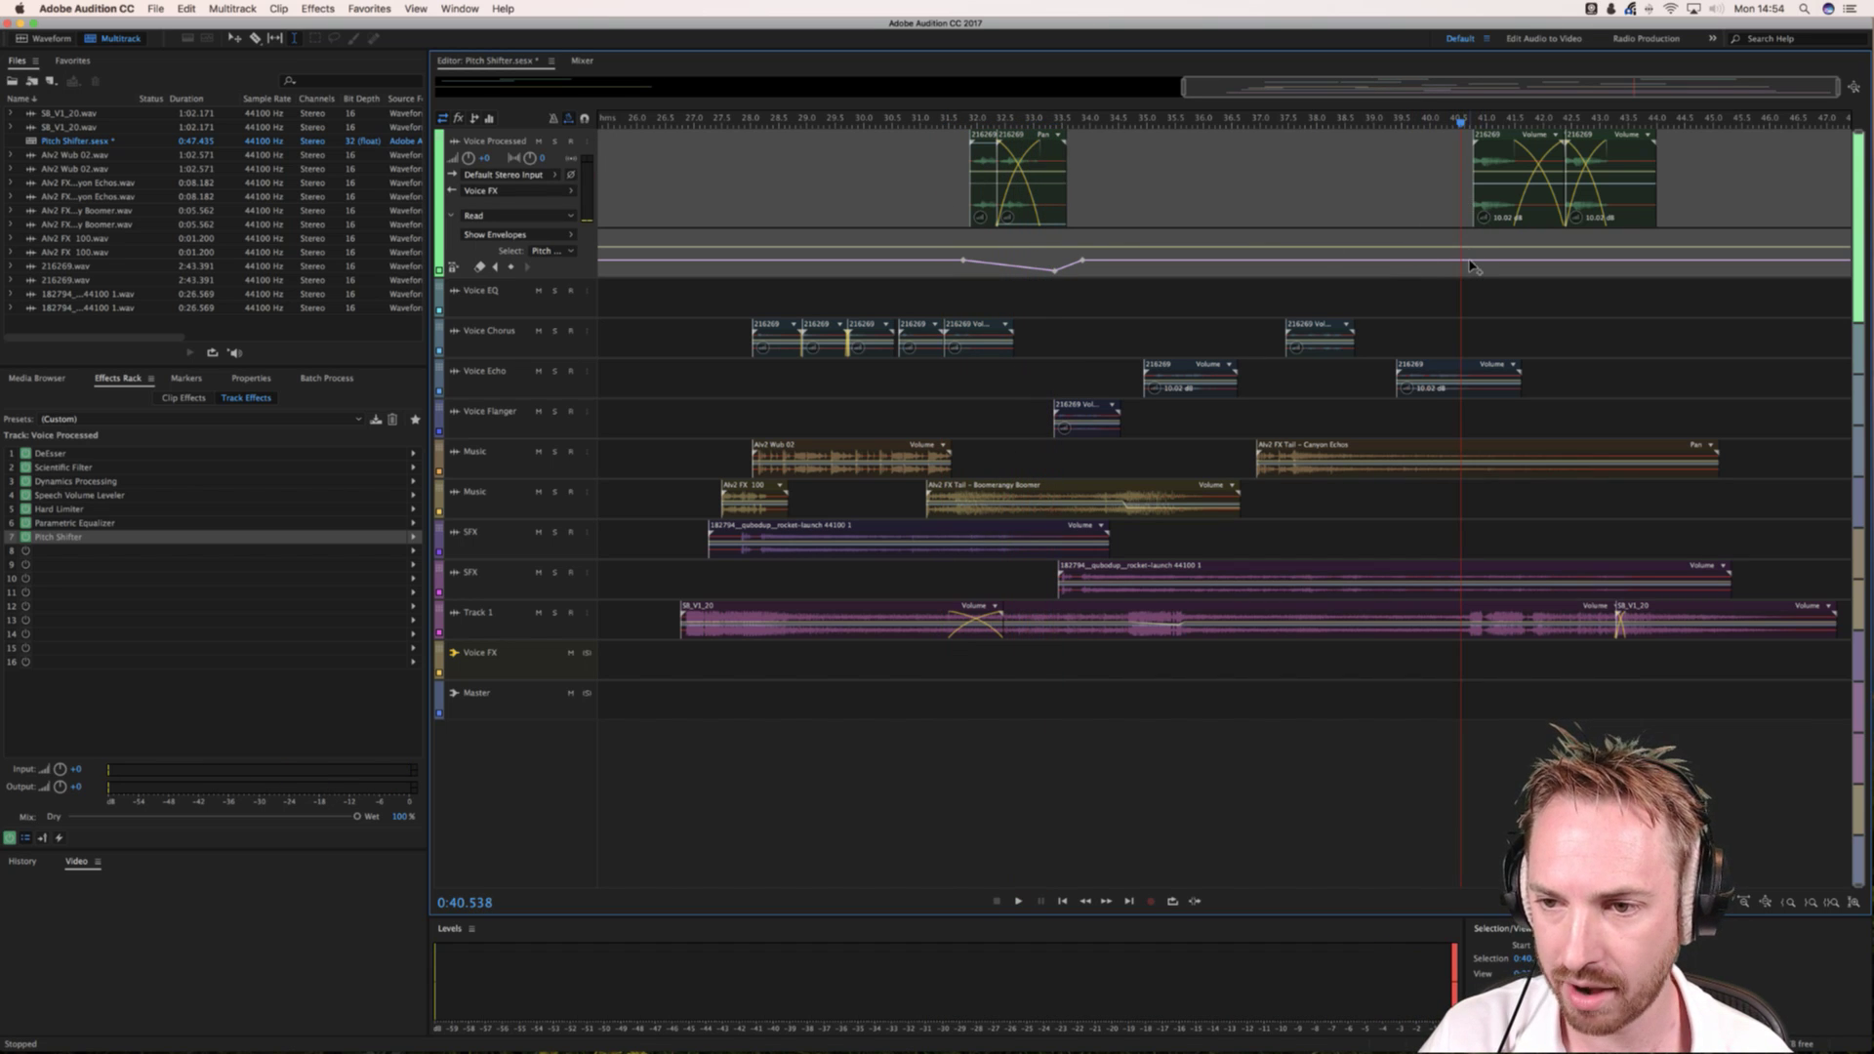
pyautogui.click(1654, 260)
pyautogui.moveTo(1640, 261); pyautogui.dragTo(1640, 281)
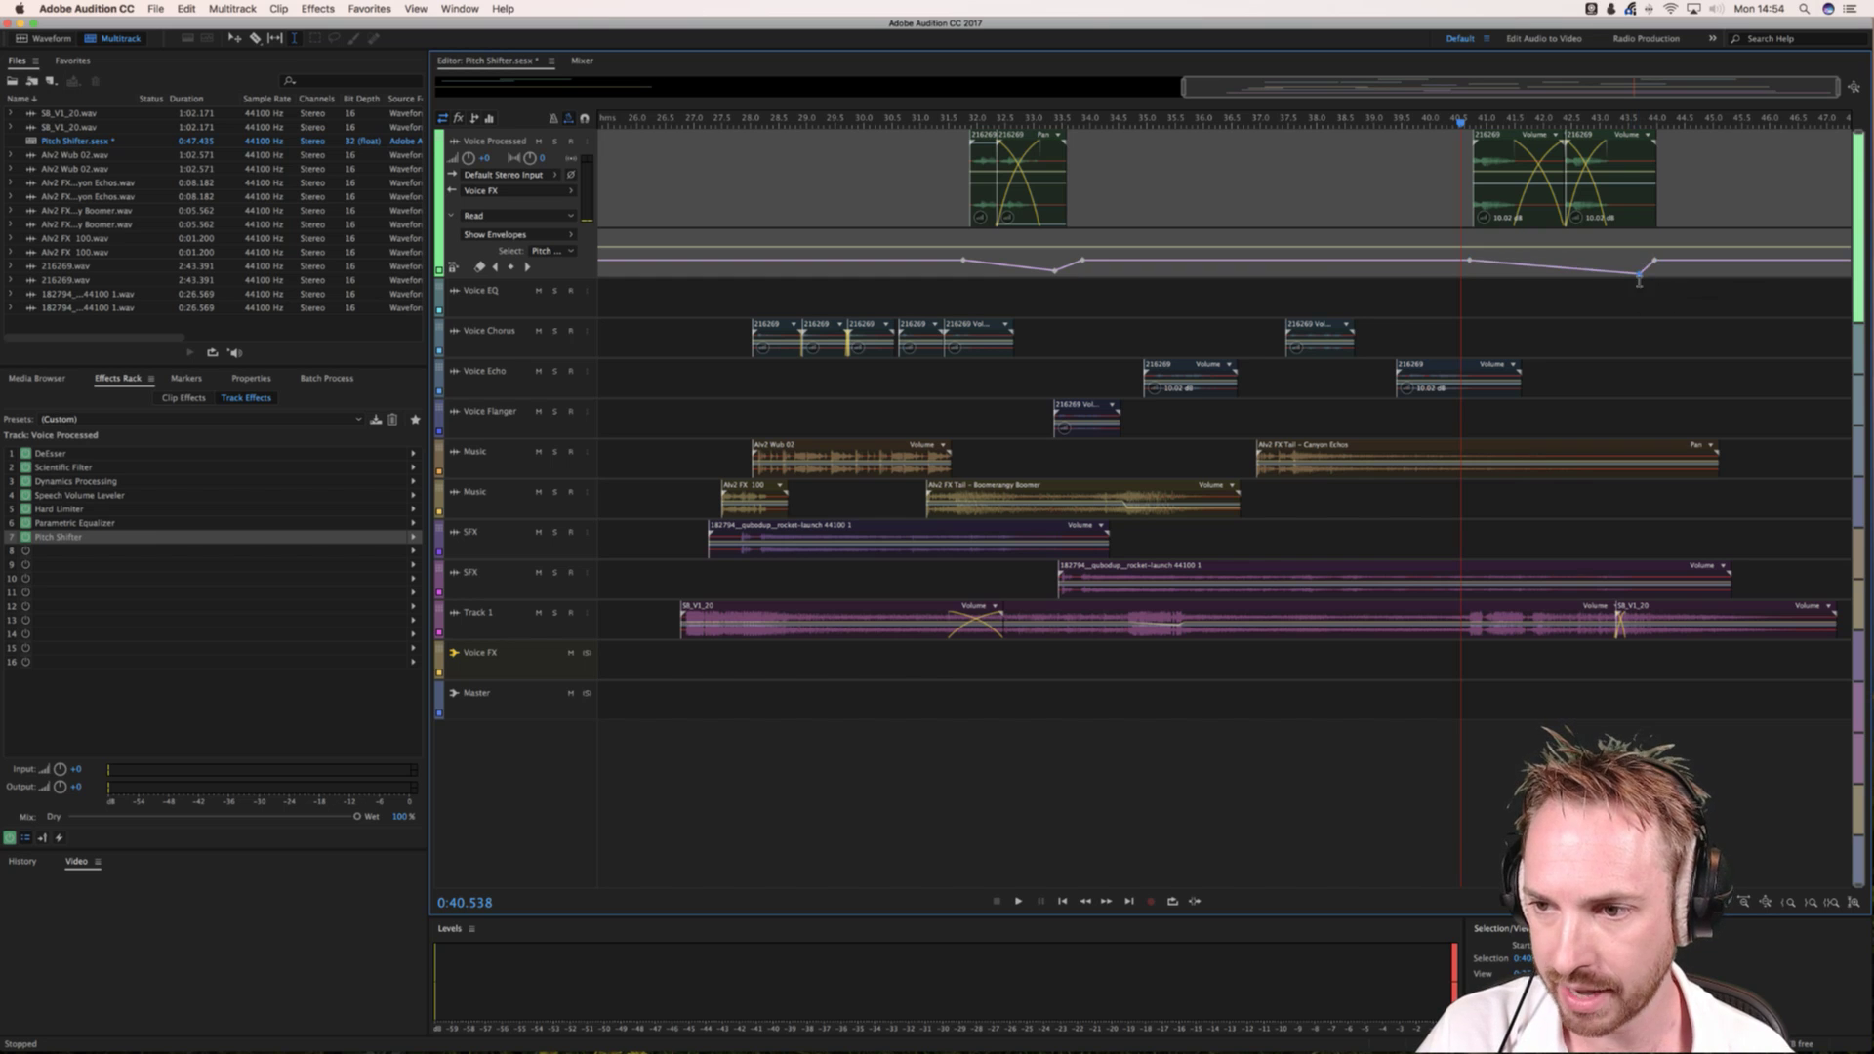
# Step: Raise the lowered keyframe into a pitch peak near 43 seconds, previewing before and after
pyautogui.click(1405, 201)
pyautogui.press('space')
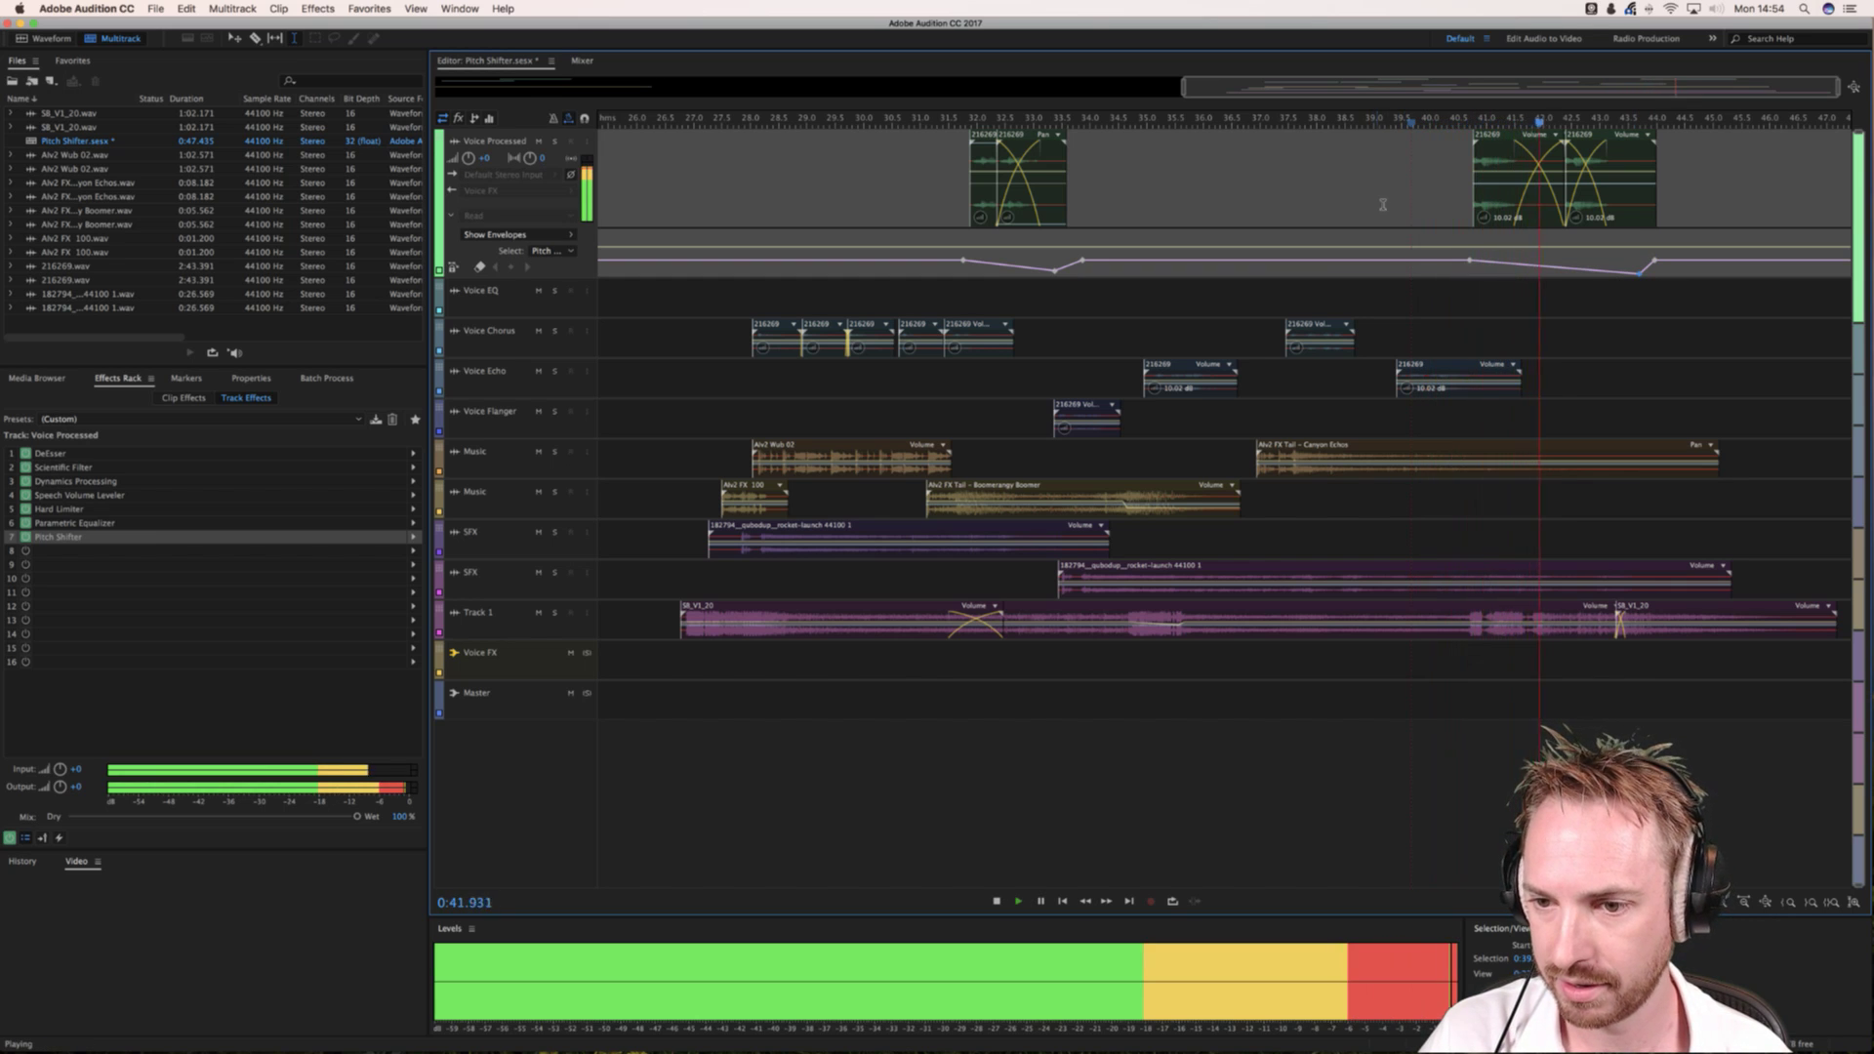
pyautogui.press('space')
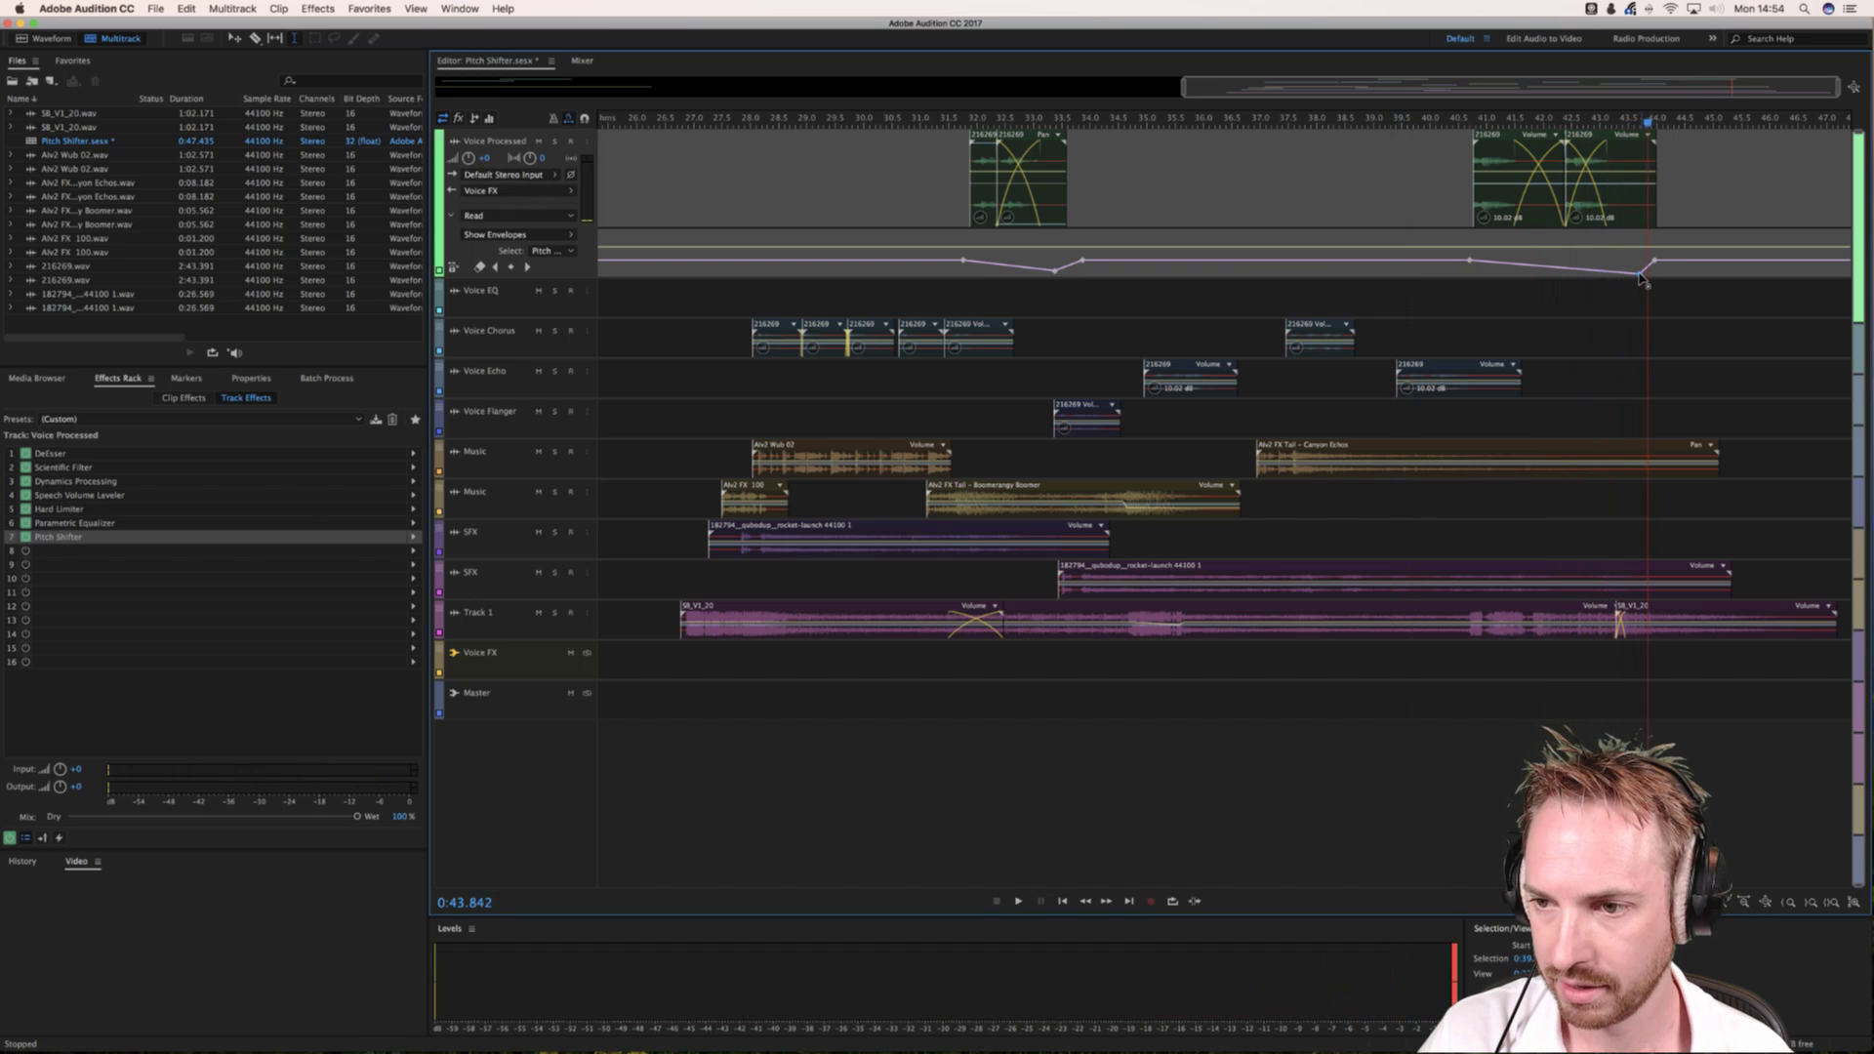
pyautogui.press('space')
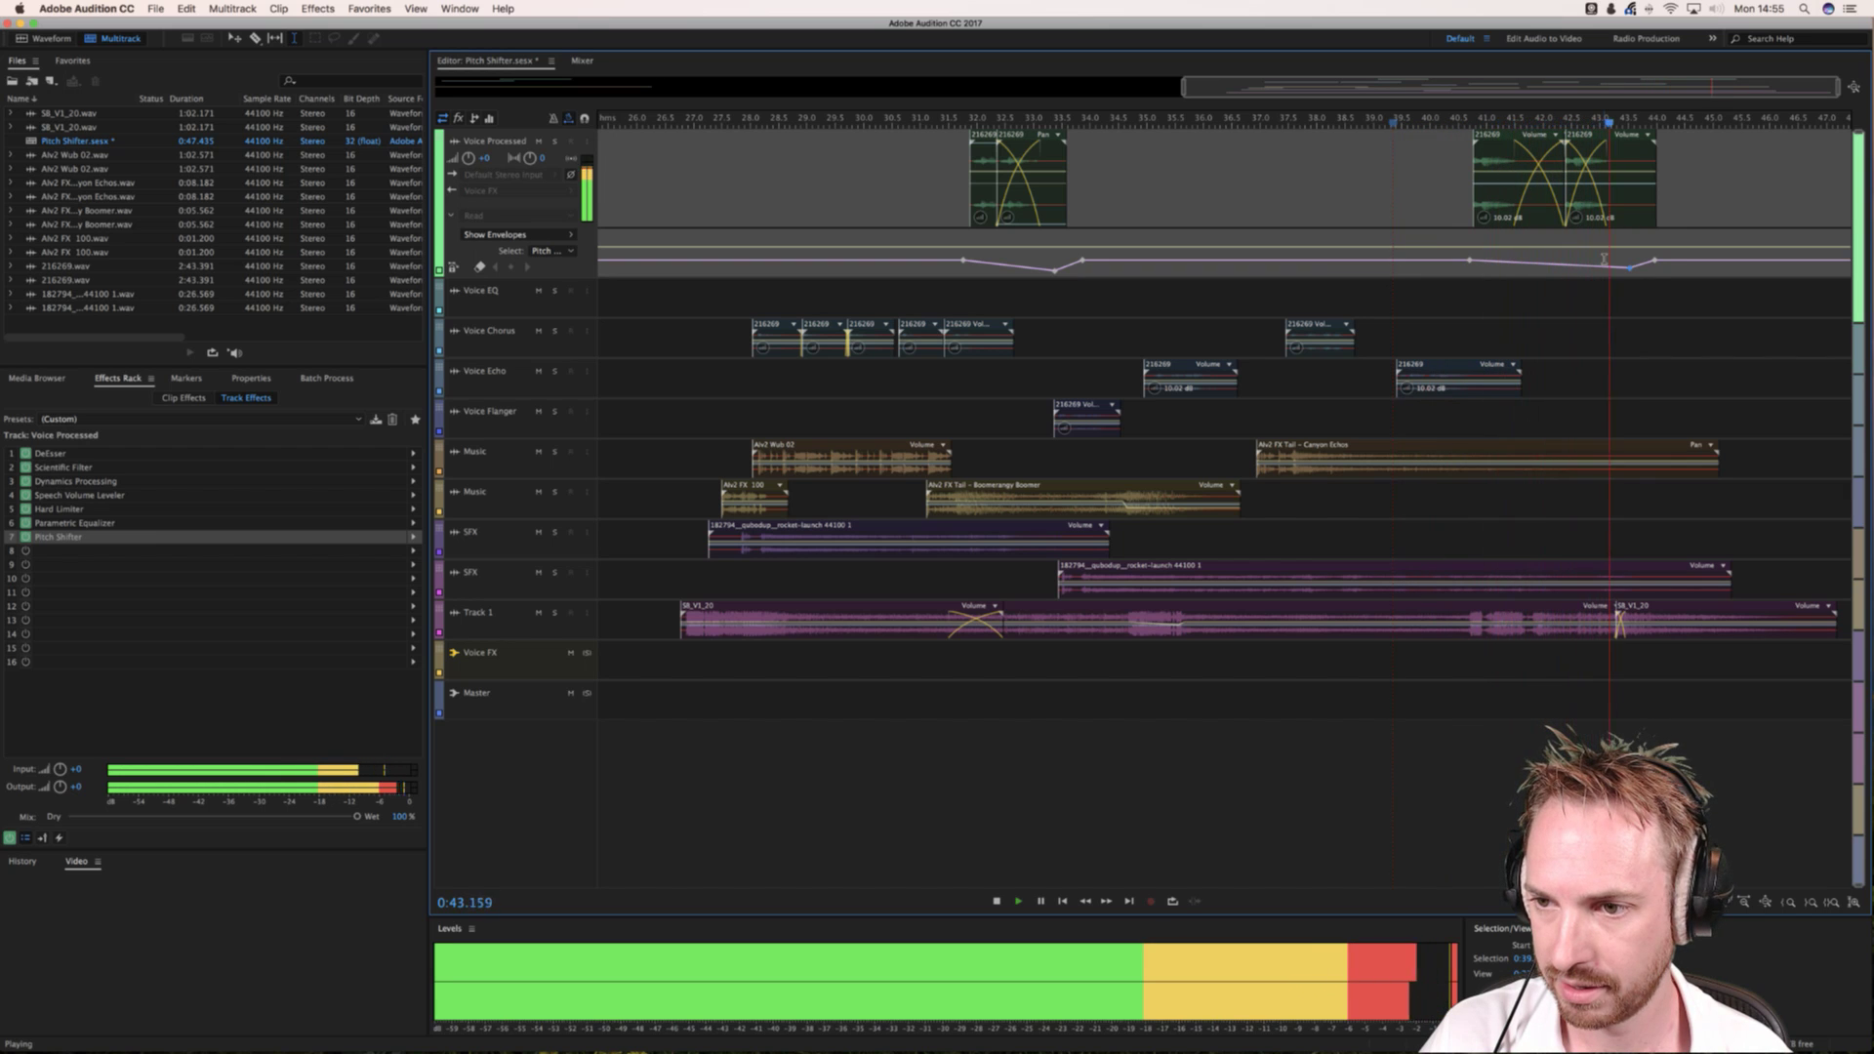
pyautogui.press('space')
pyautogui.moveTo(1629, 269); pyautogui.dragTo(1624, 235)
pyautogui.press('space')
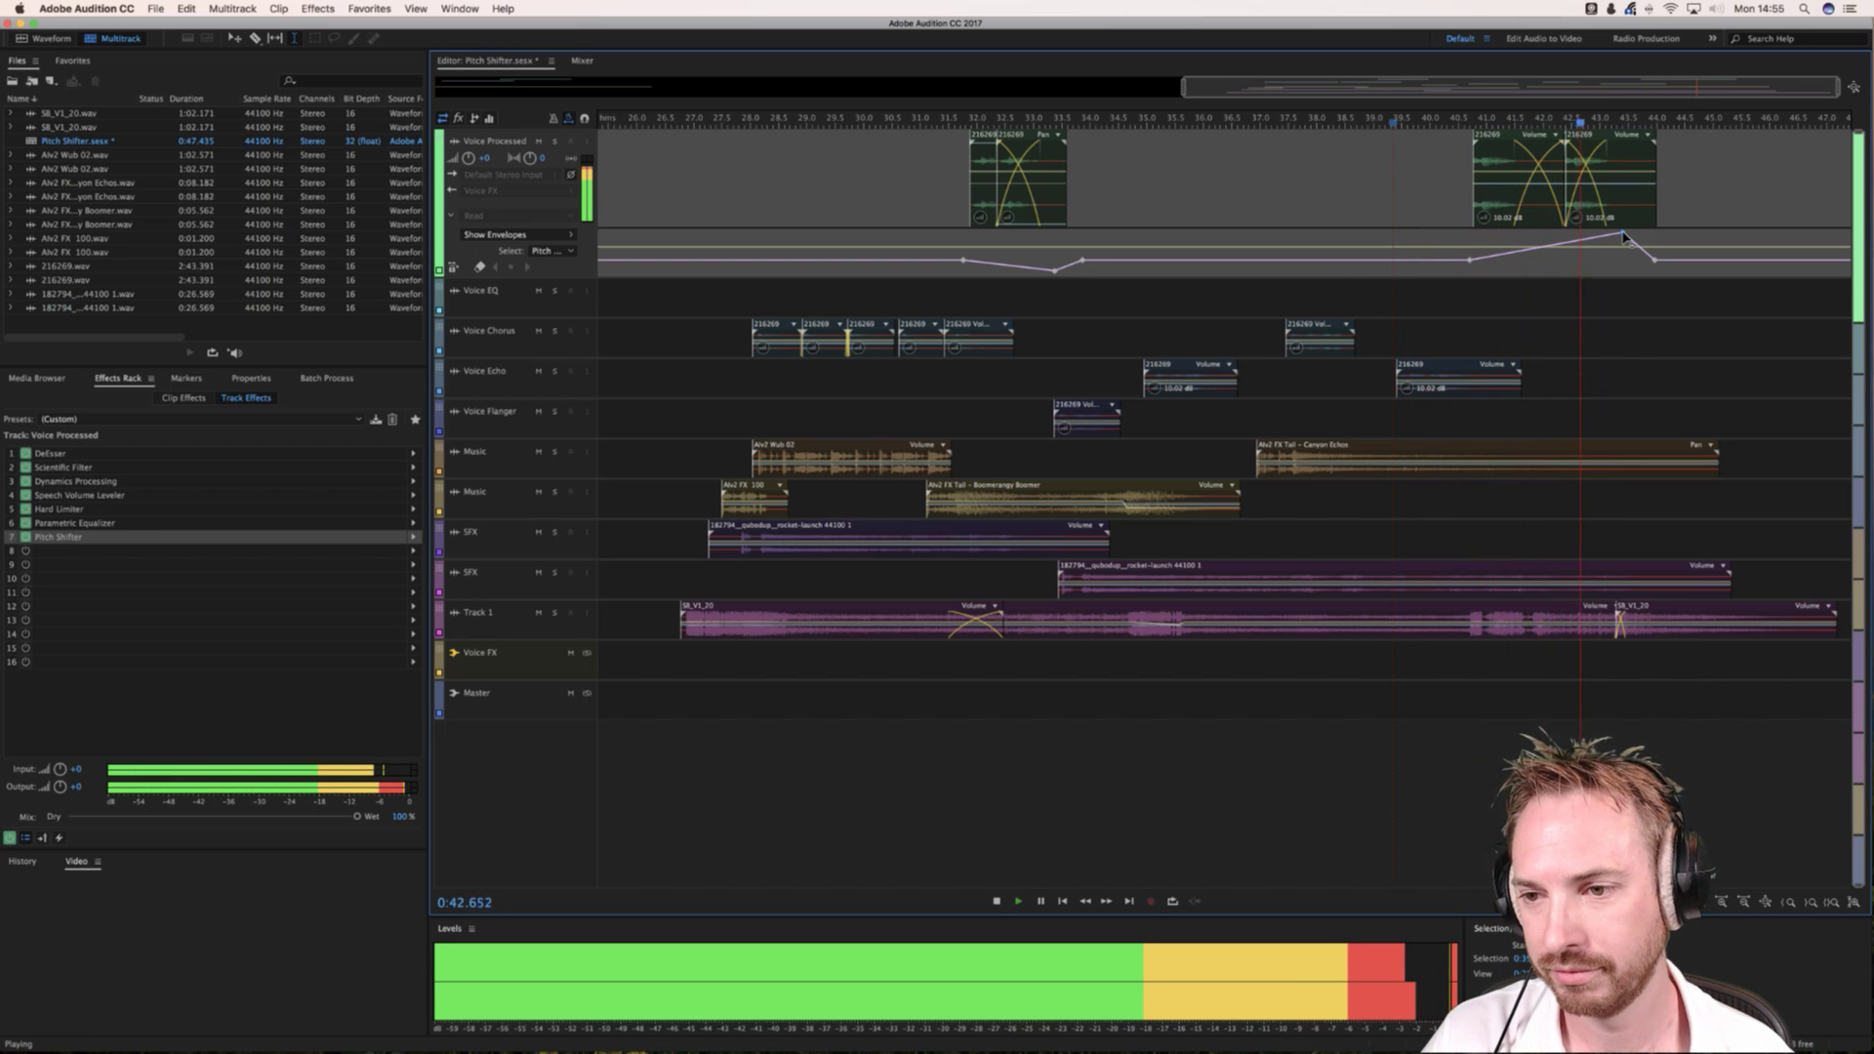
pyautogui.press('space')
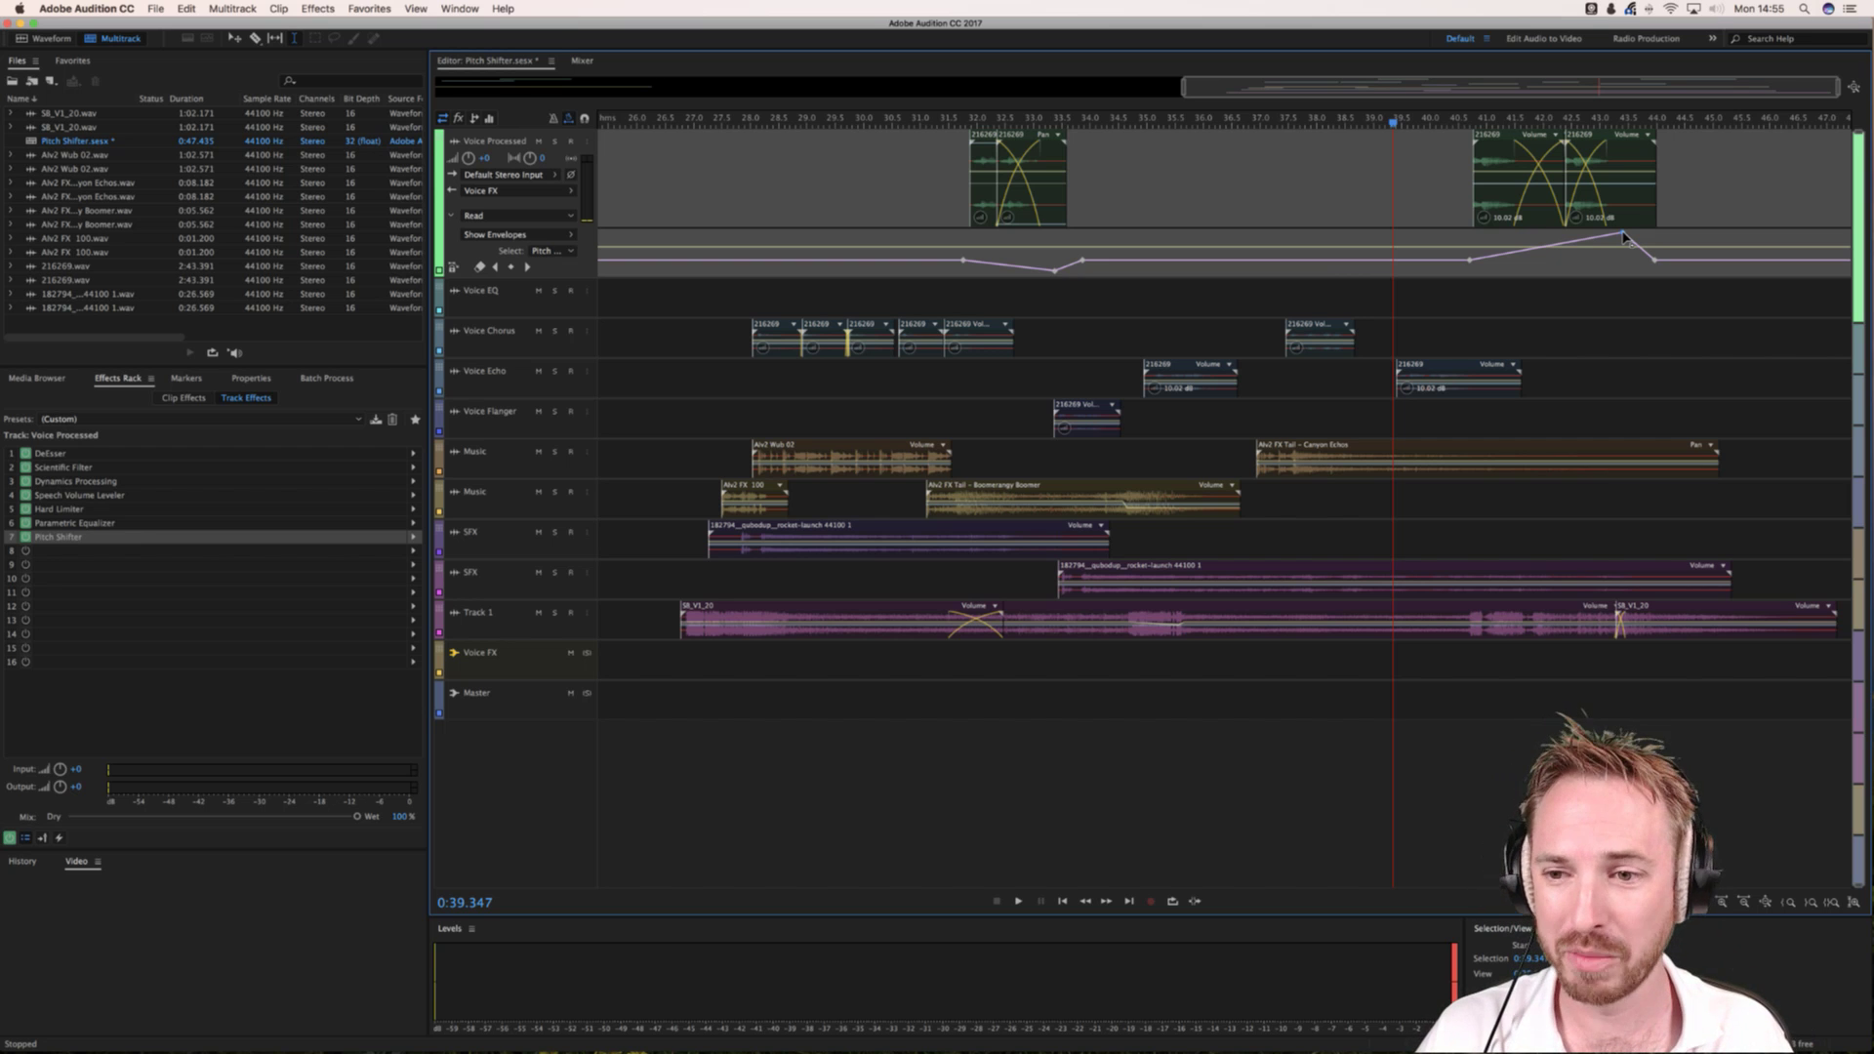
pyautogui.doubleClick(1609, 154)
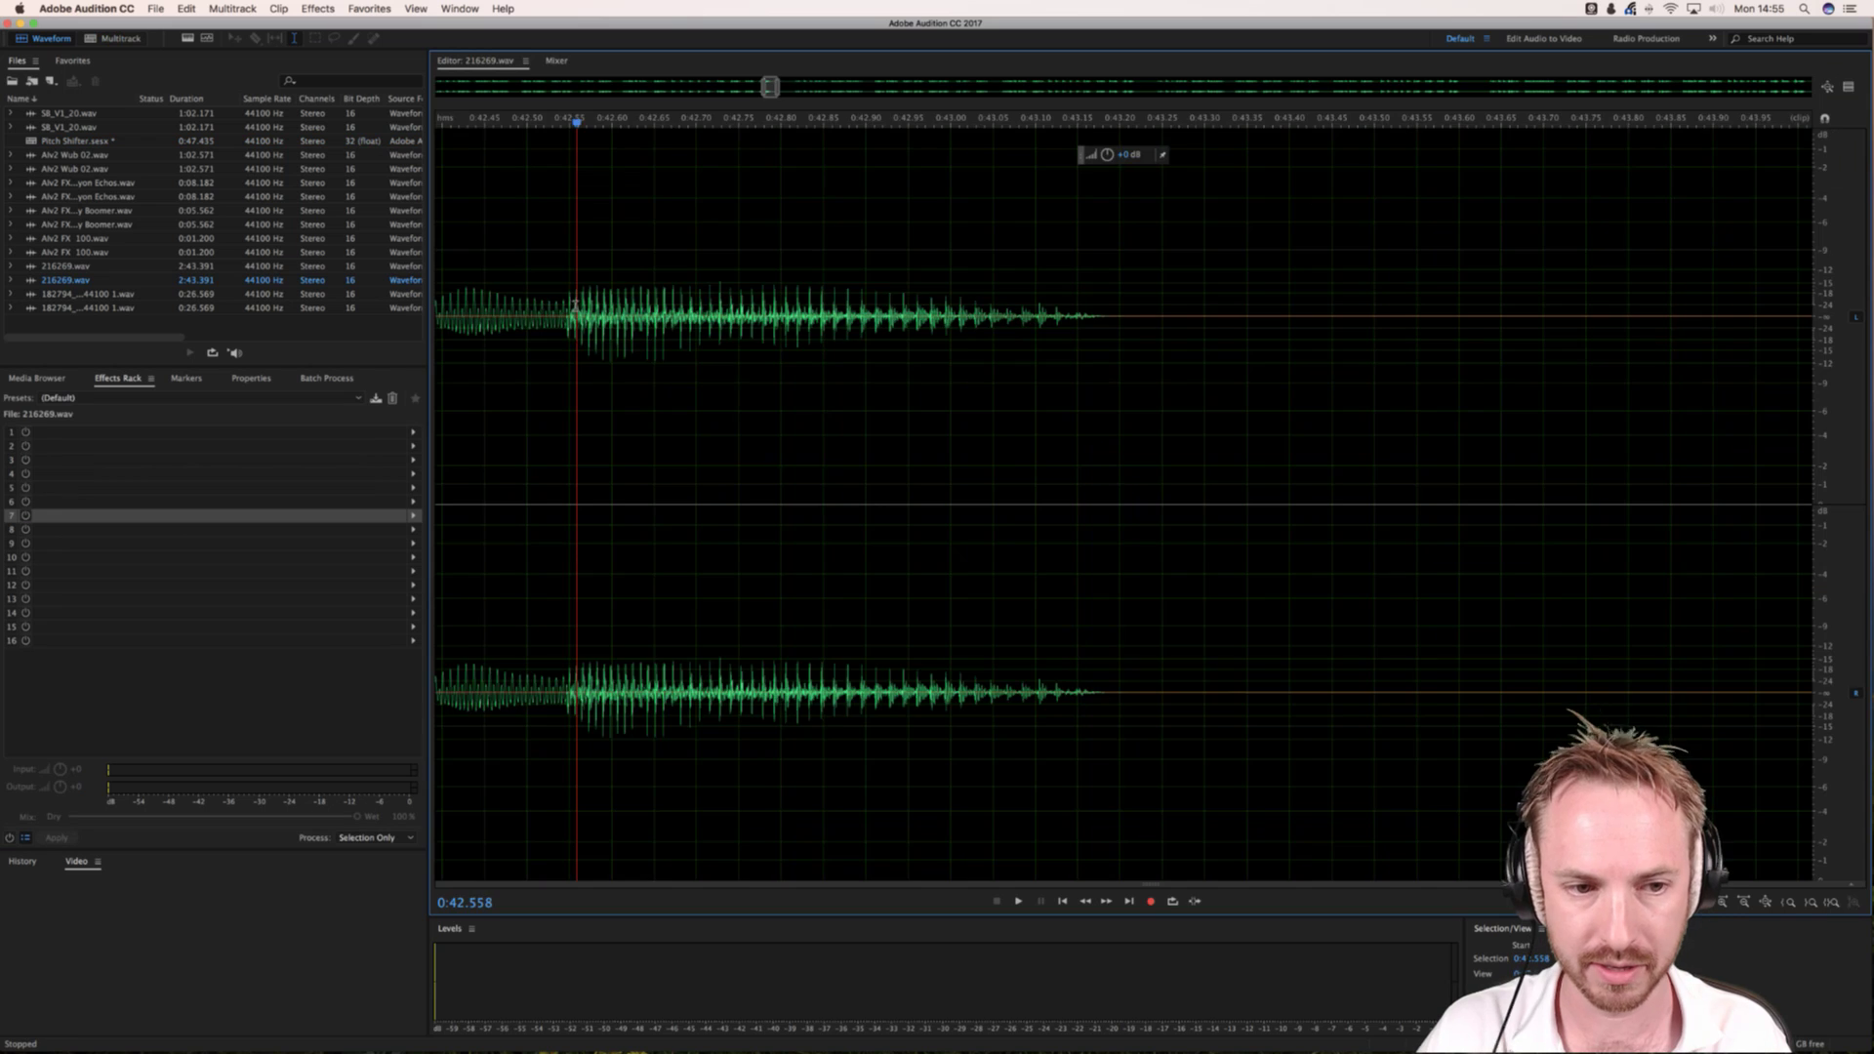
pyautogui.doubleClick(576, 306)
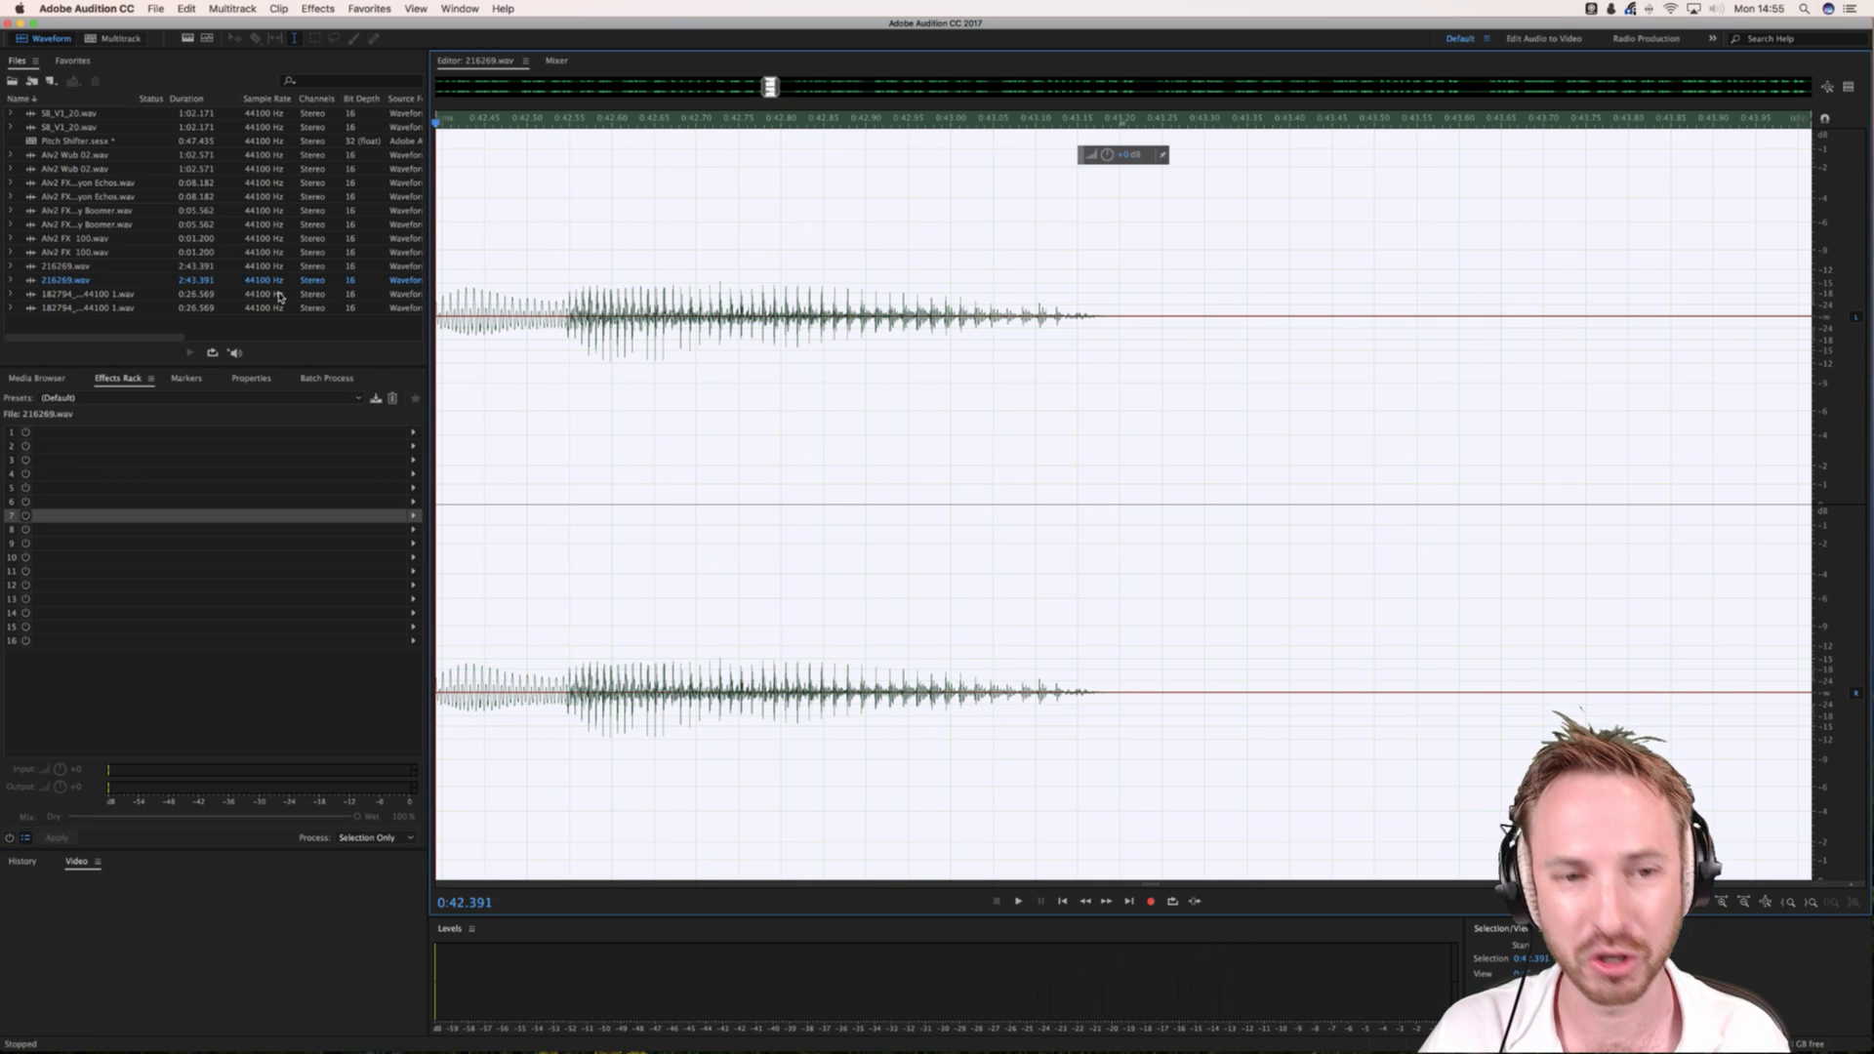
pyautogui.press('space')
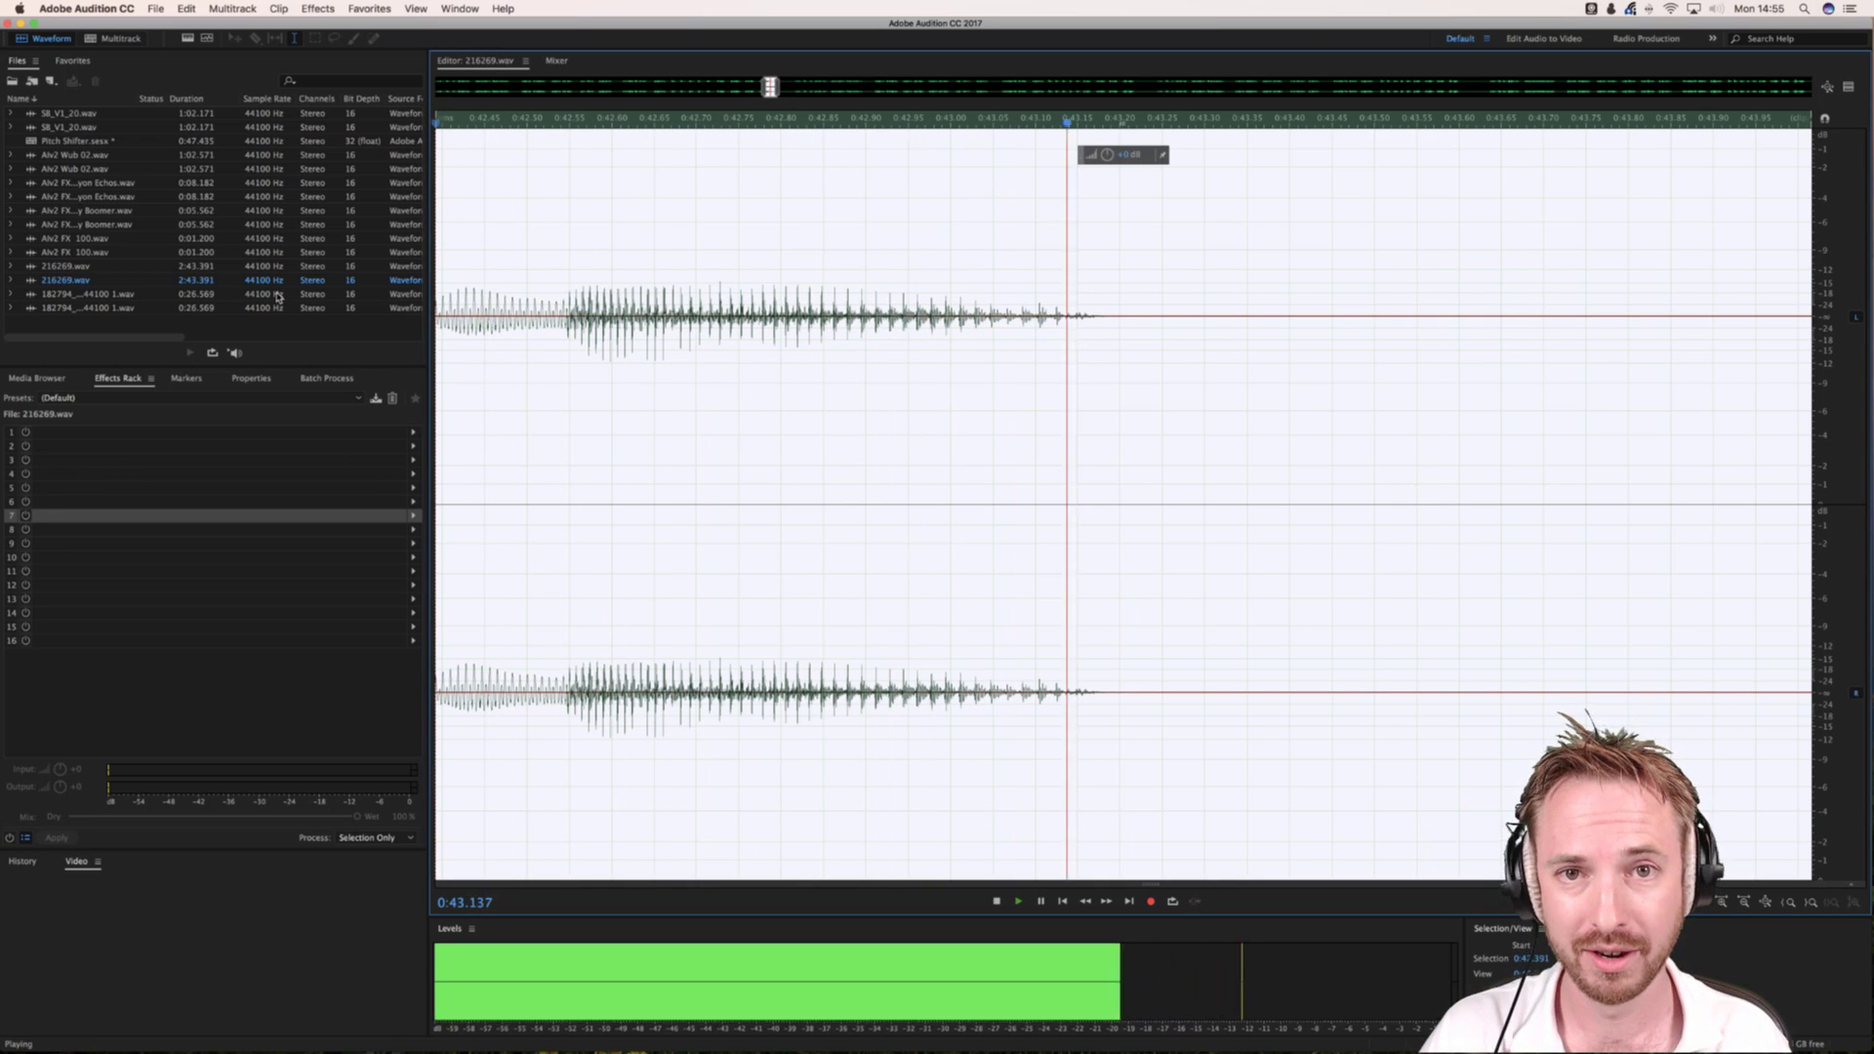
pyautogui.press('space')
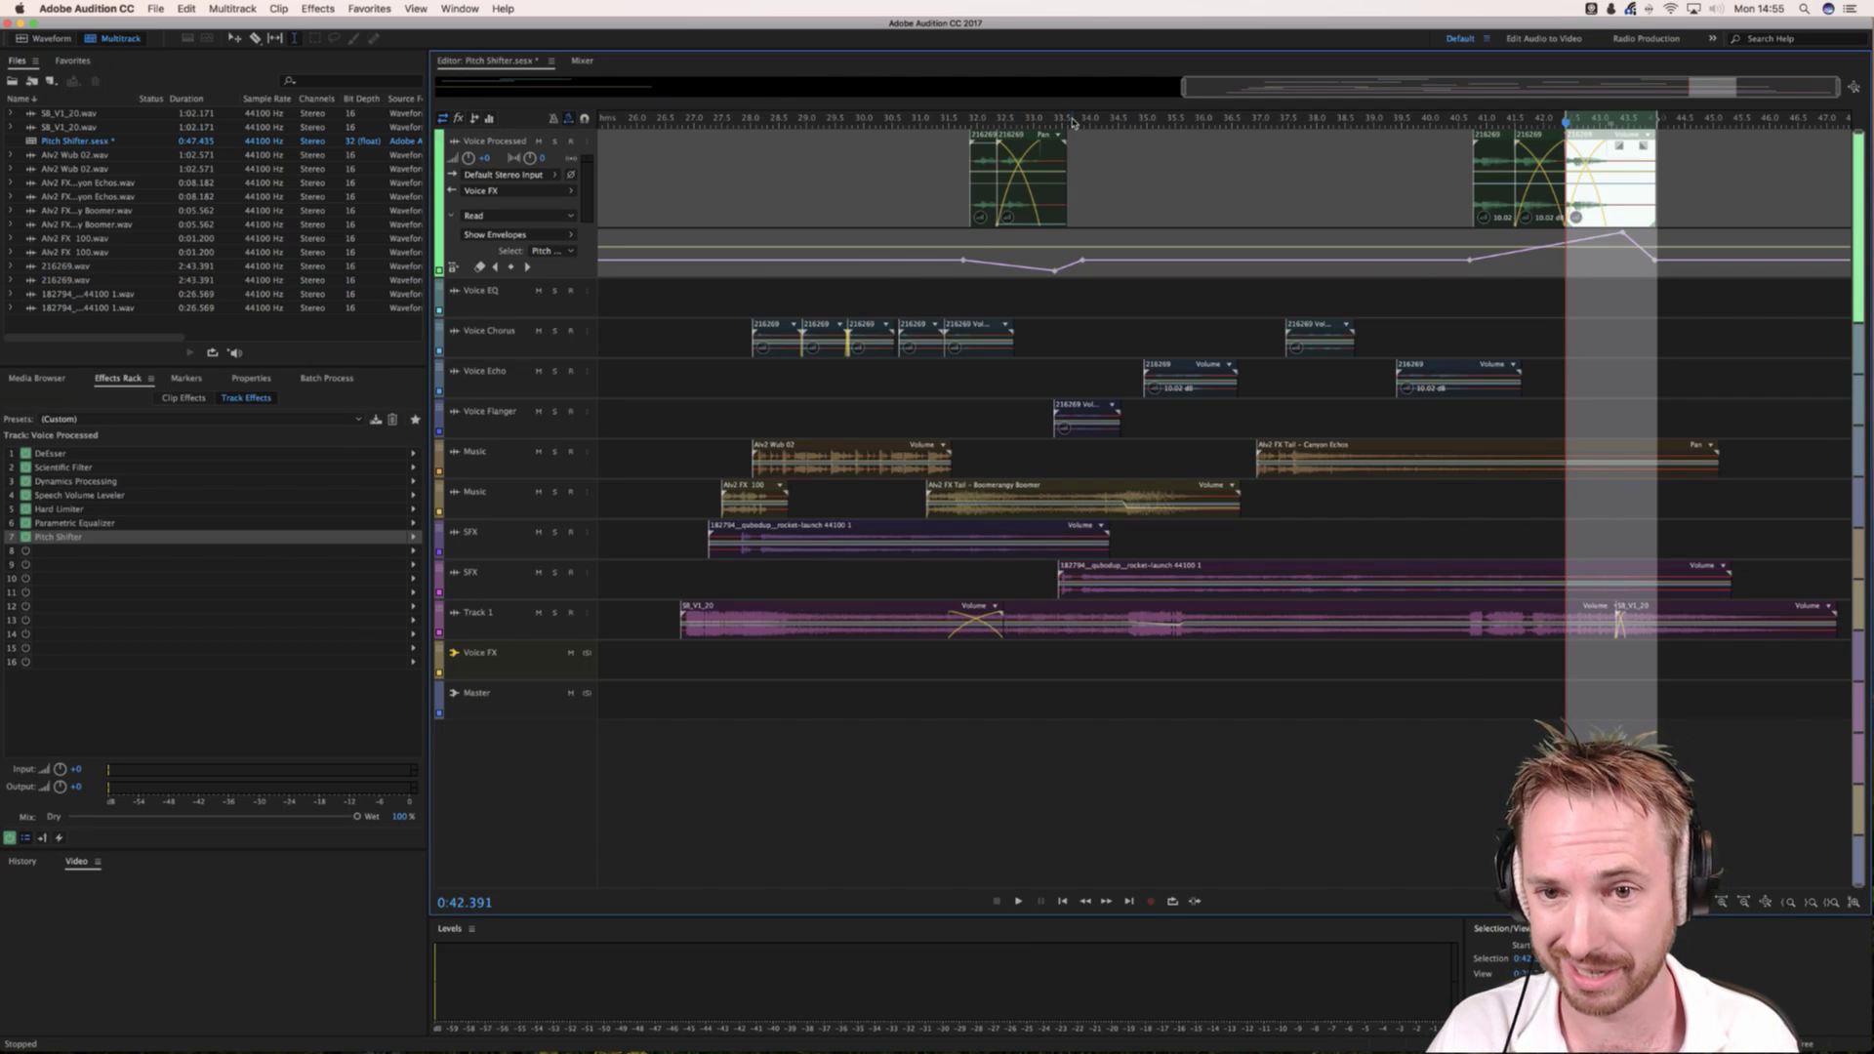
# Step: Zoom out to the full session, slide the clips back left, and switch to Wirecast
pyautogui.press('\\')
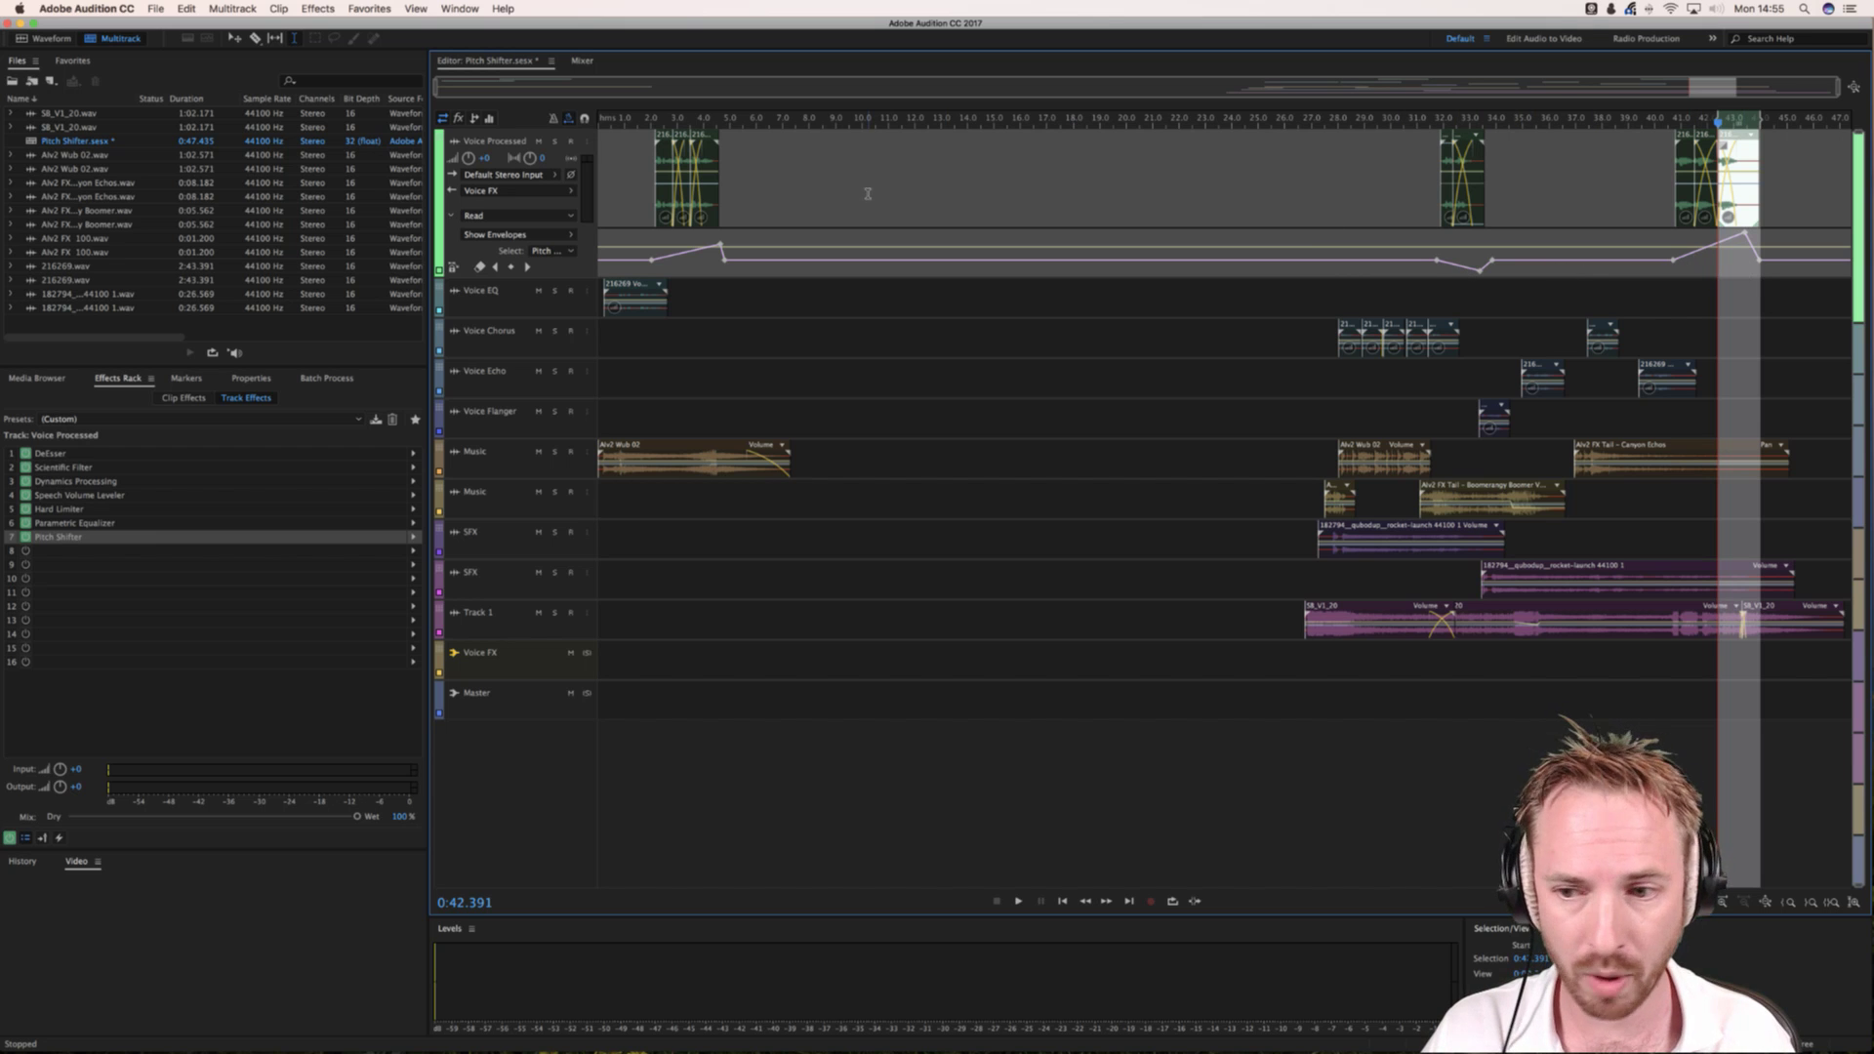
pyautogui.click(922, 187)
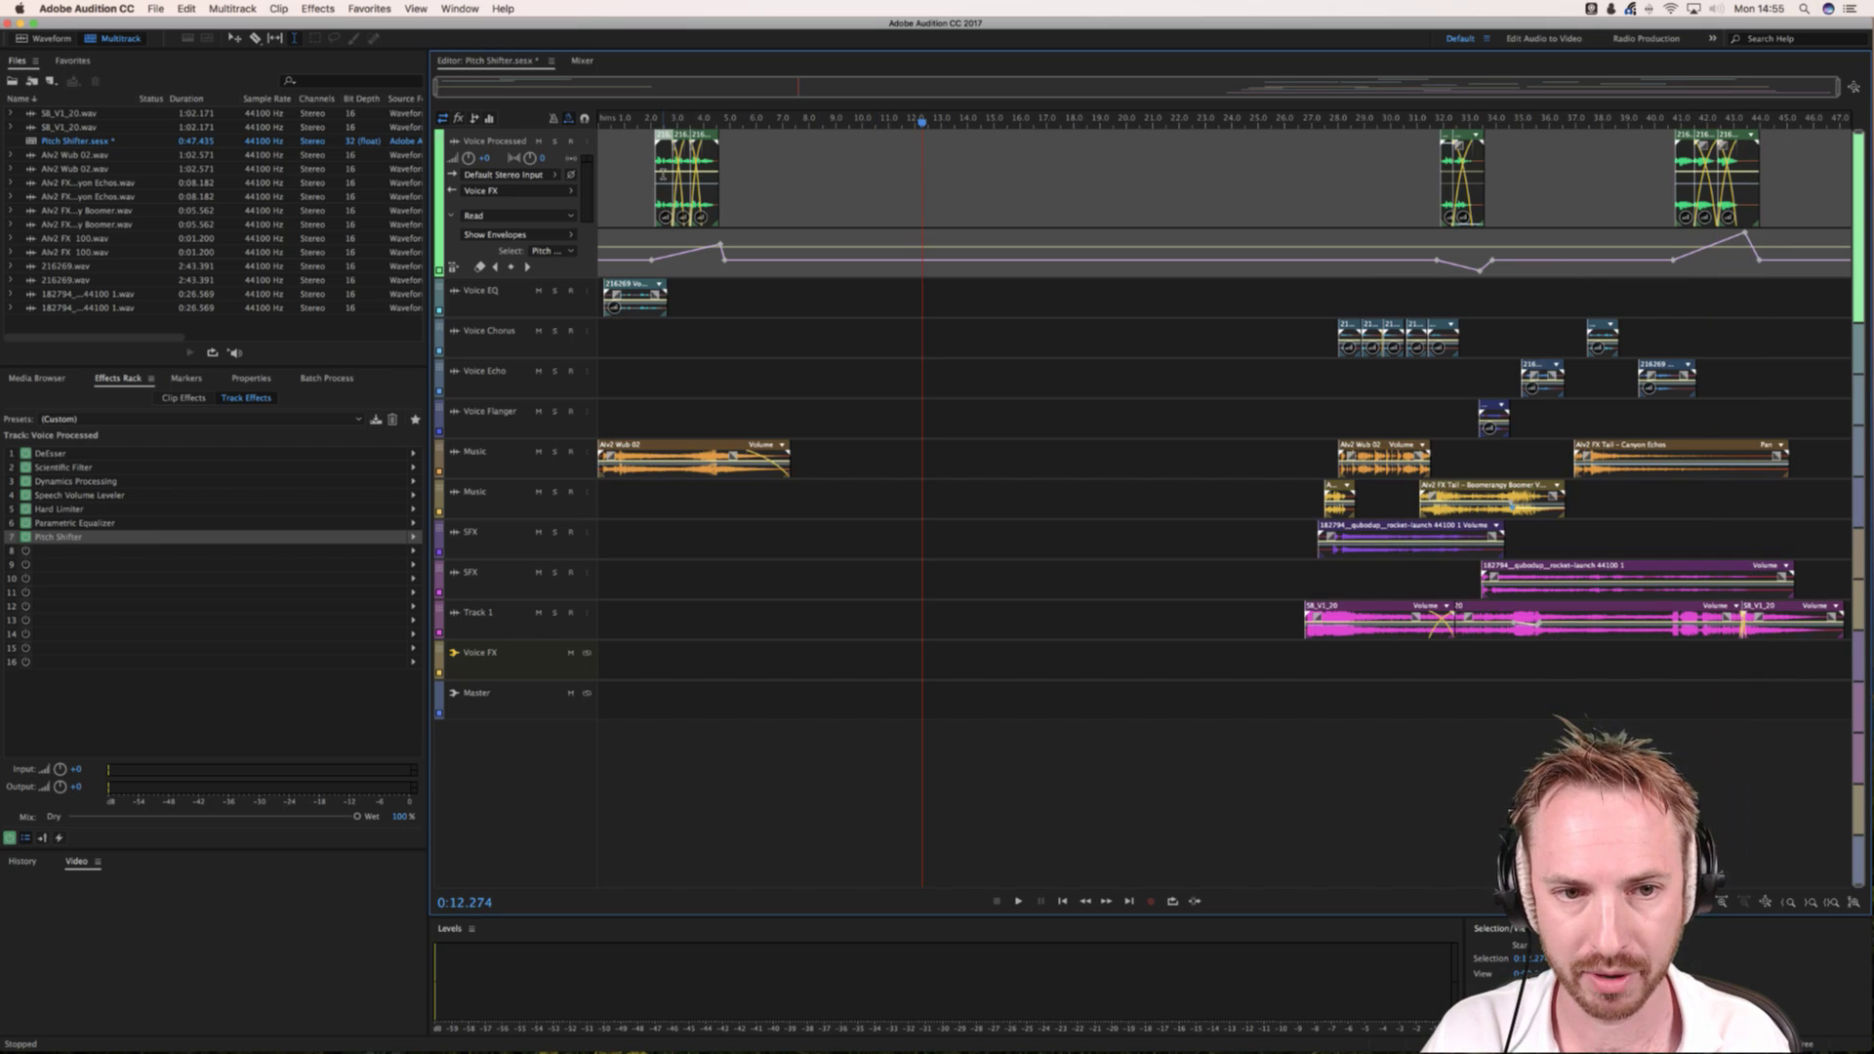
pyautogui.rightClick(670, 174)
pyautogui.click(837, 177)
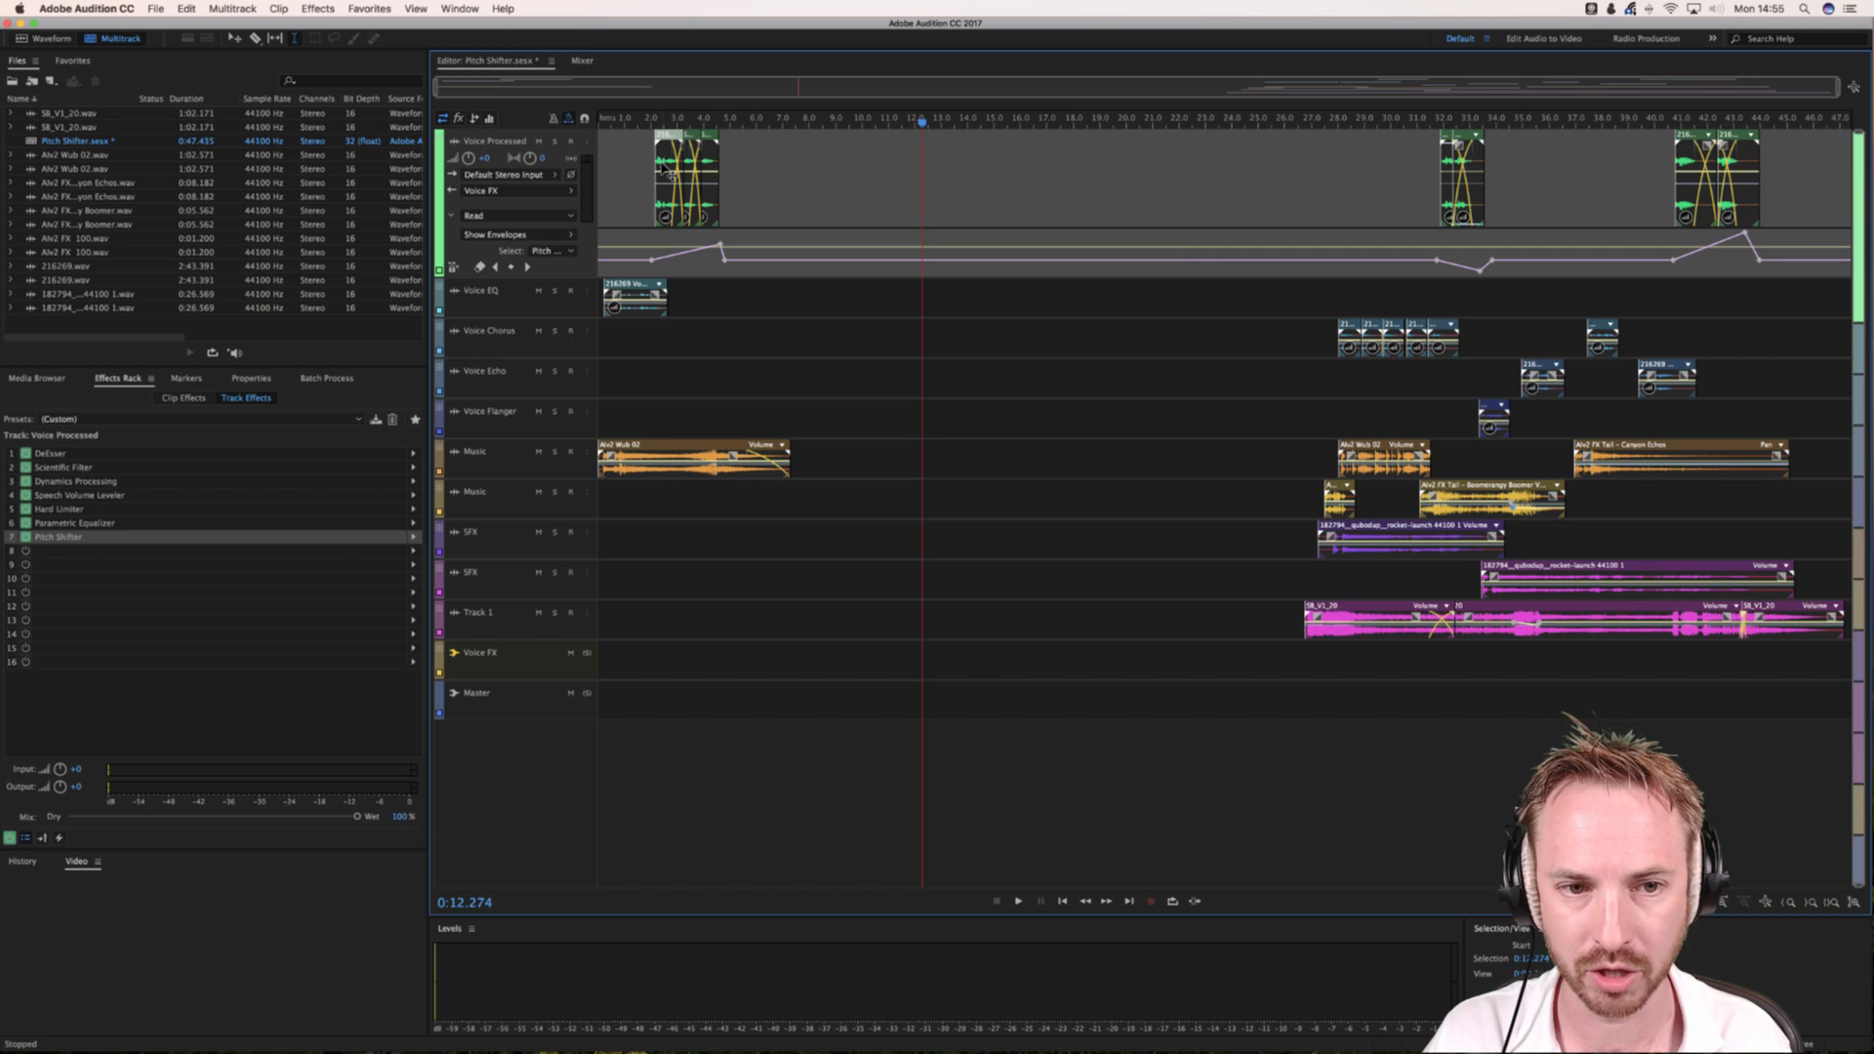
pyautogui.press('super+z')
pyautogui.moveTo(1111, 202); pyautogui.dragTo(664, 185)
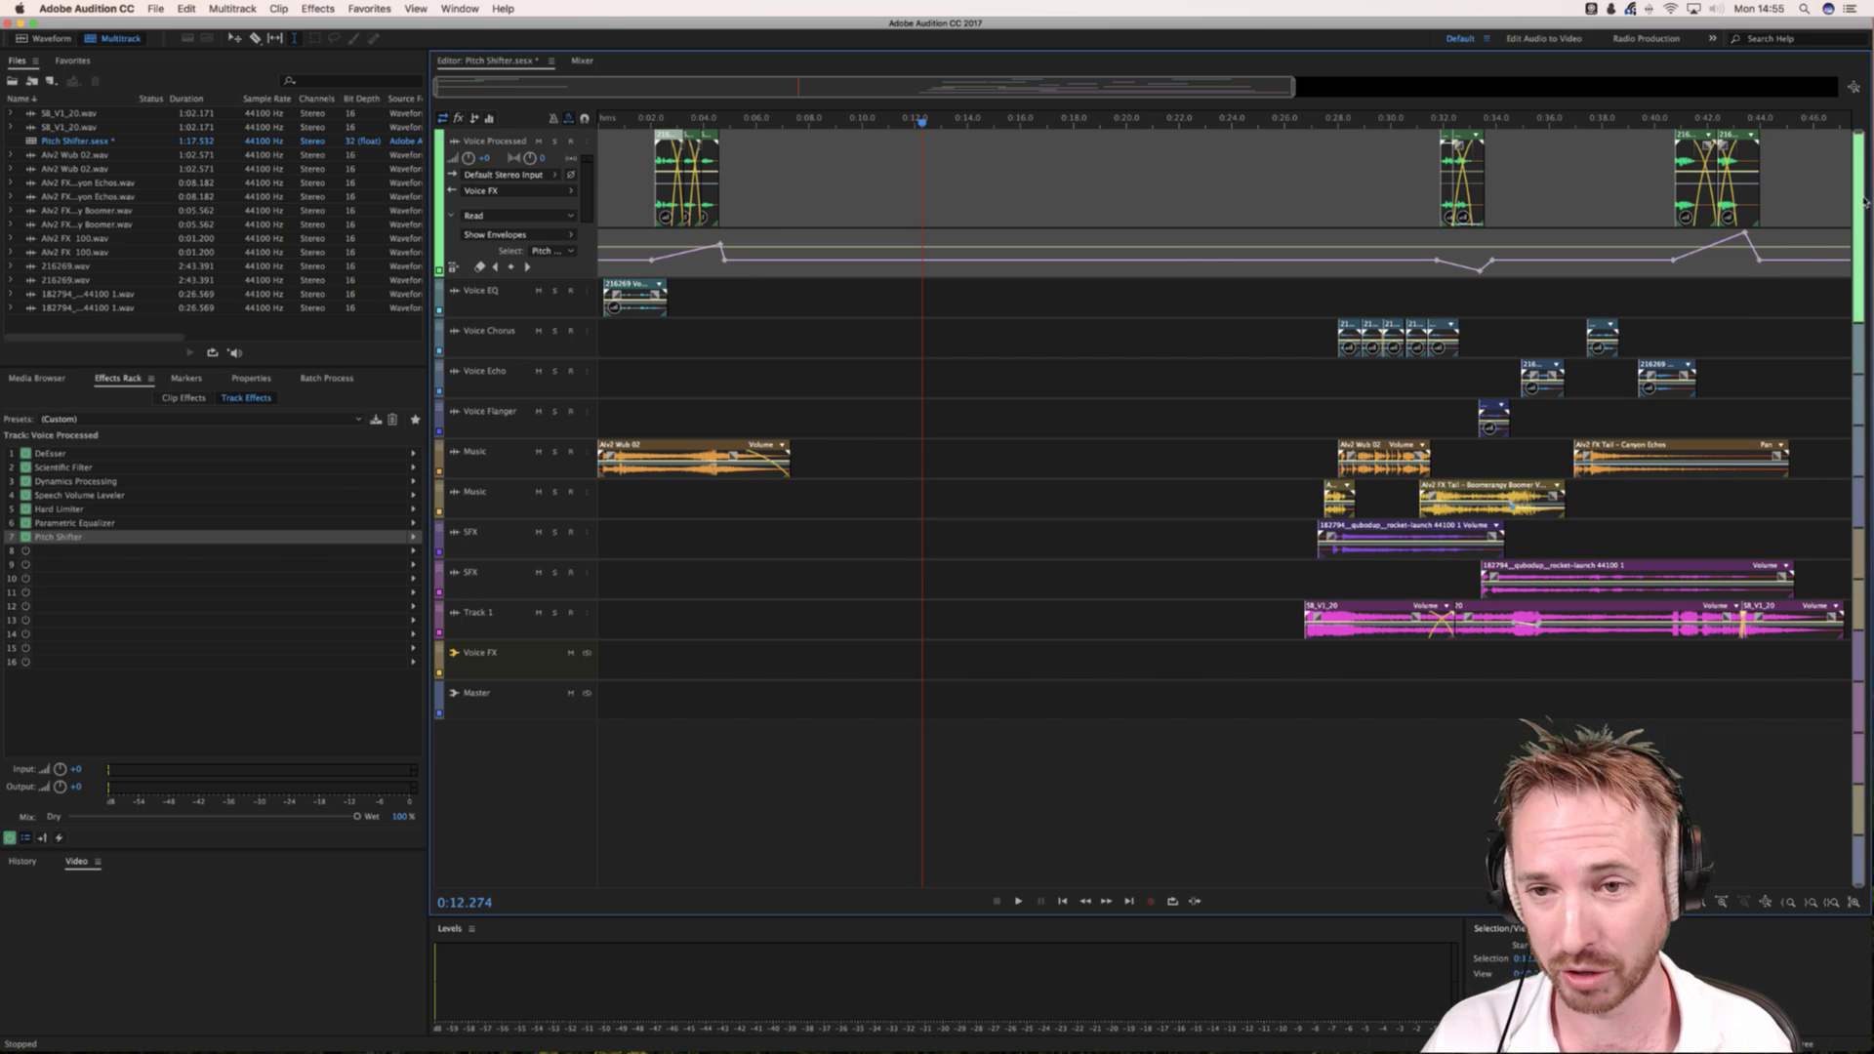
pyautogui.scroll(-5, 1262, 115)
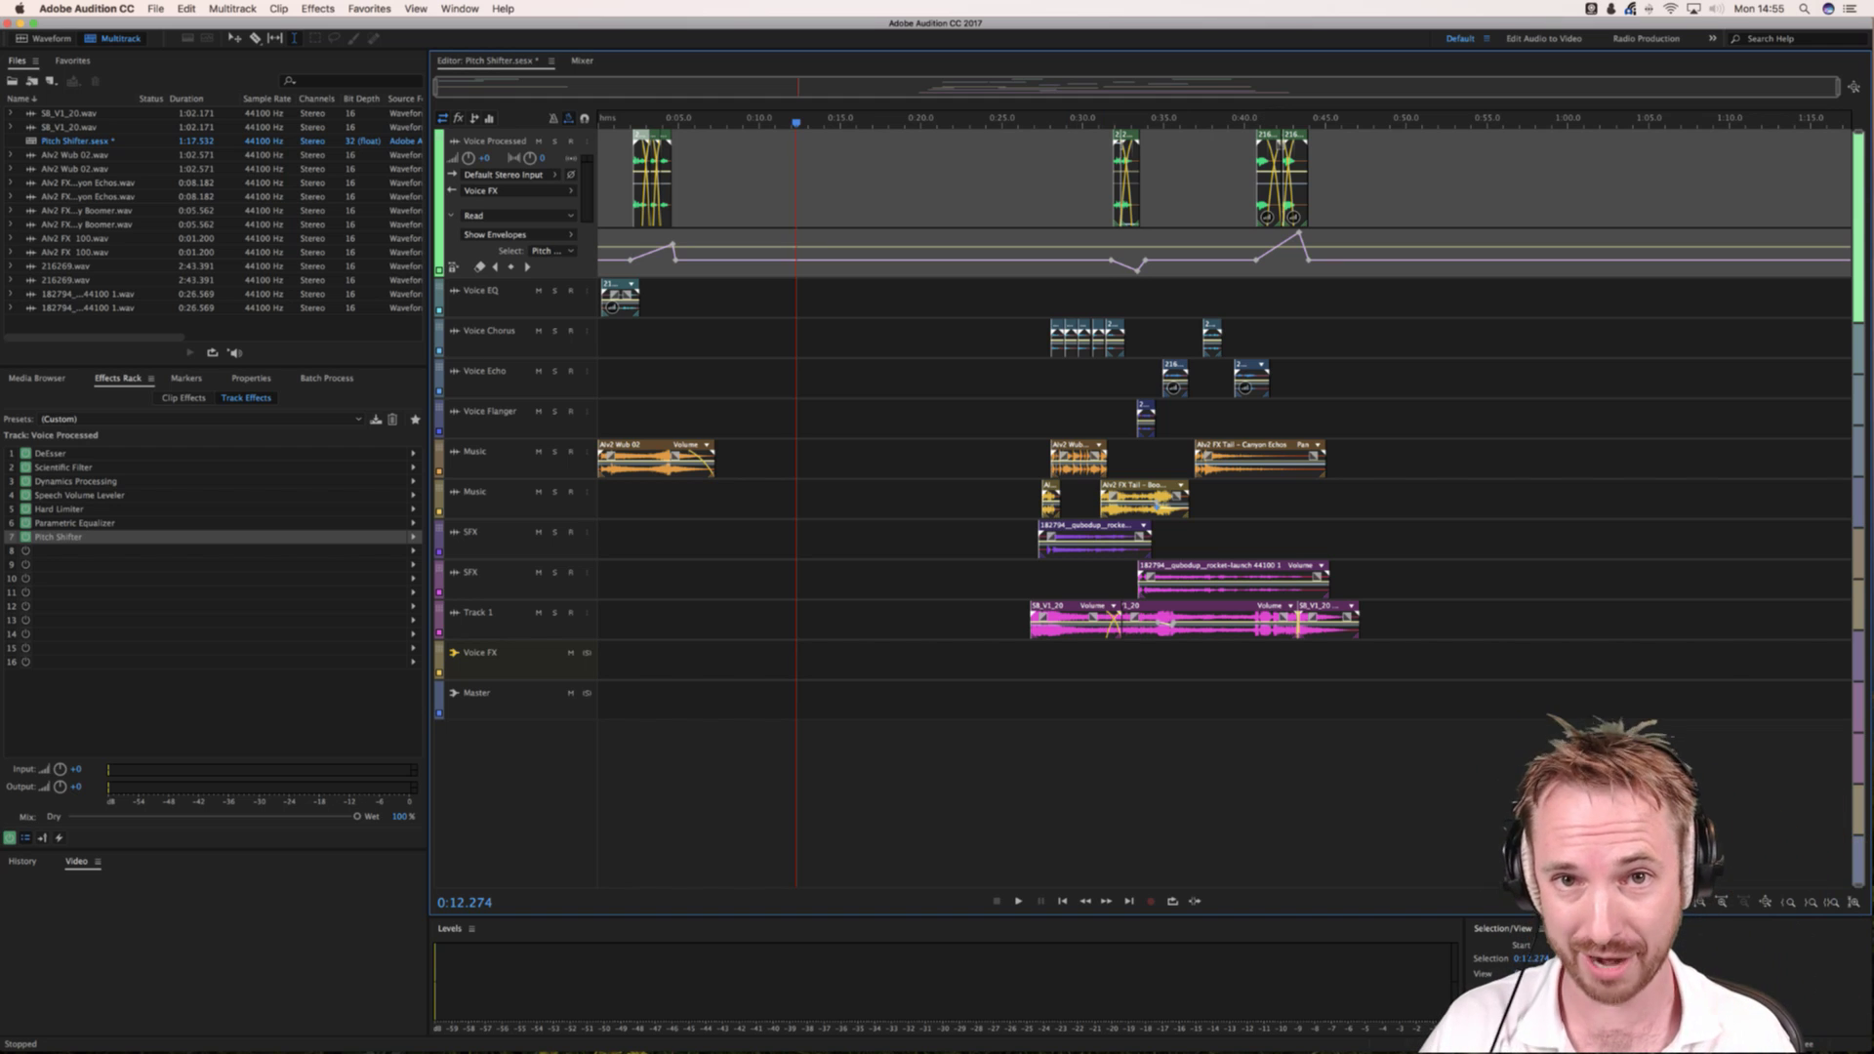
pyautogui.press('super+Tab')
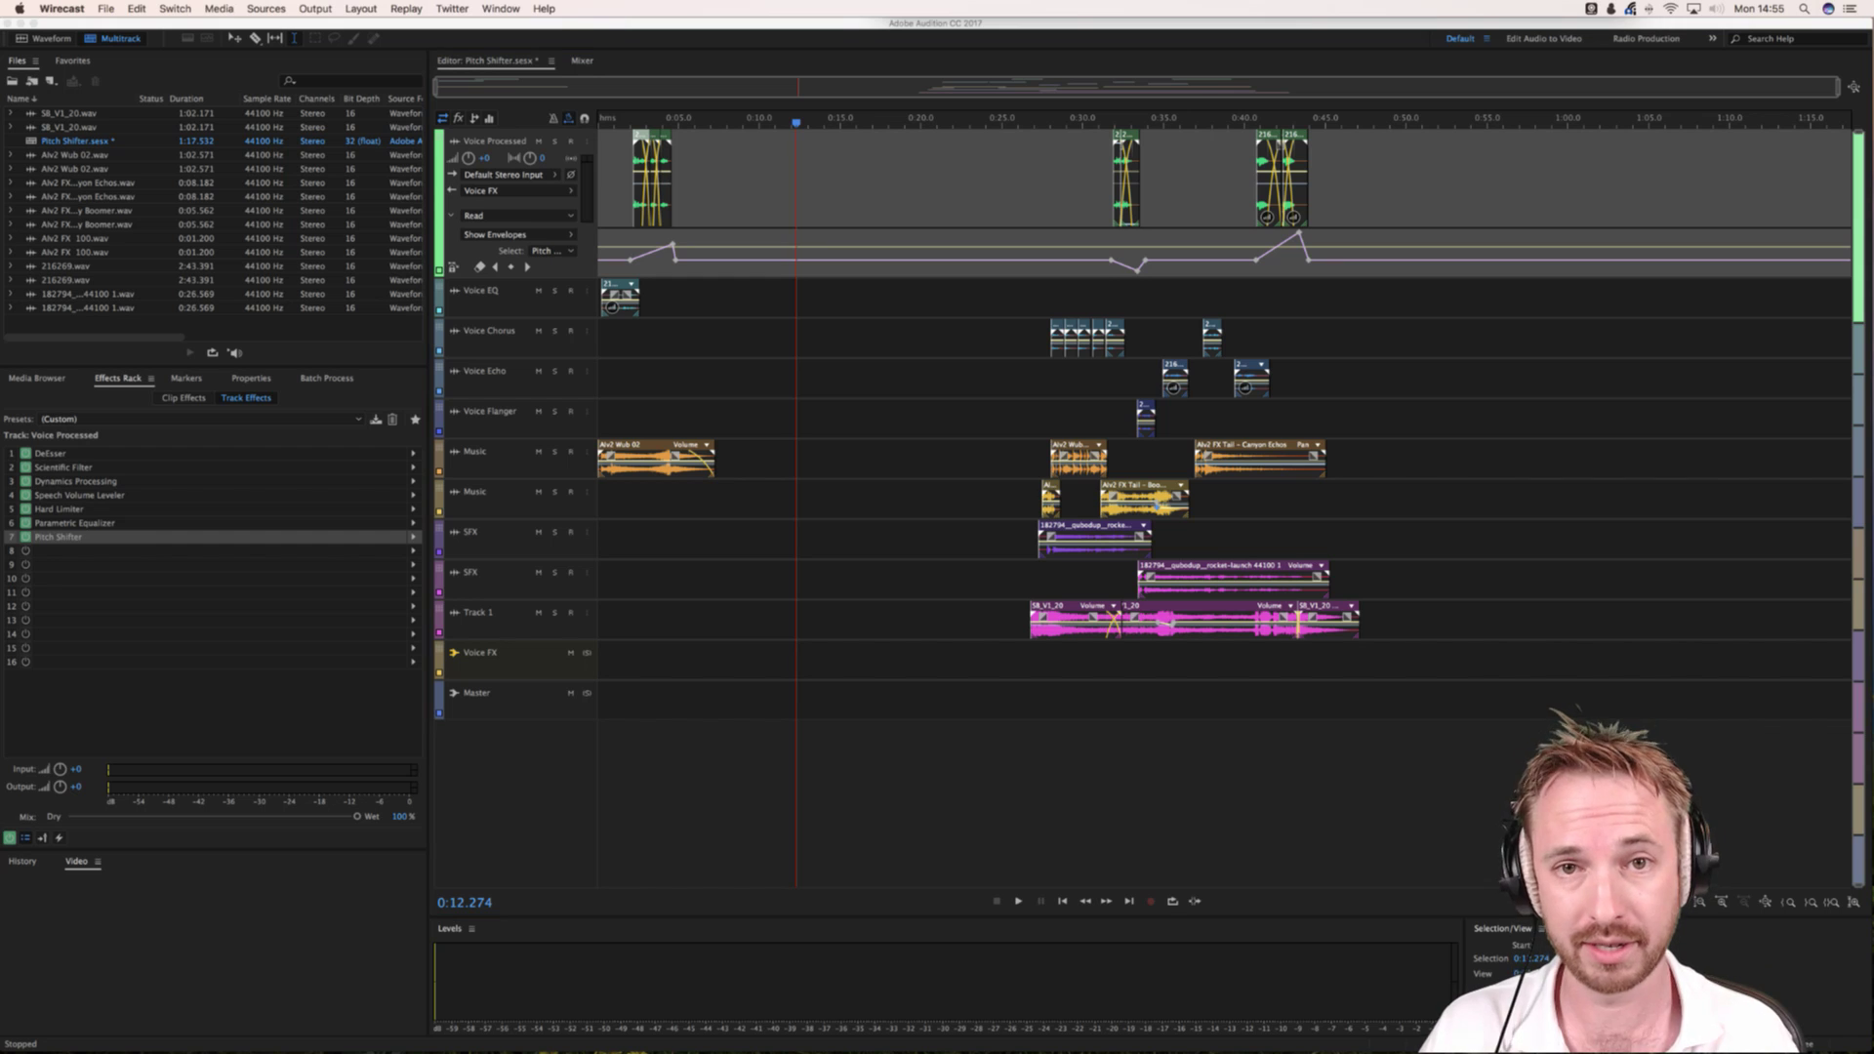